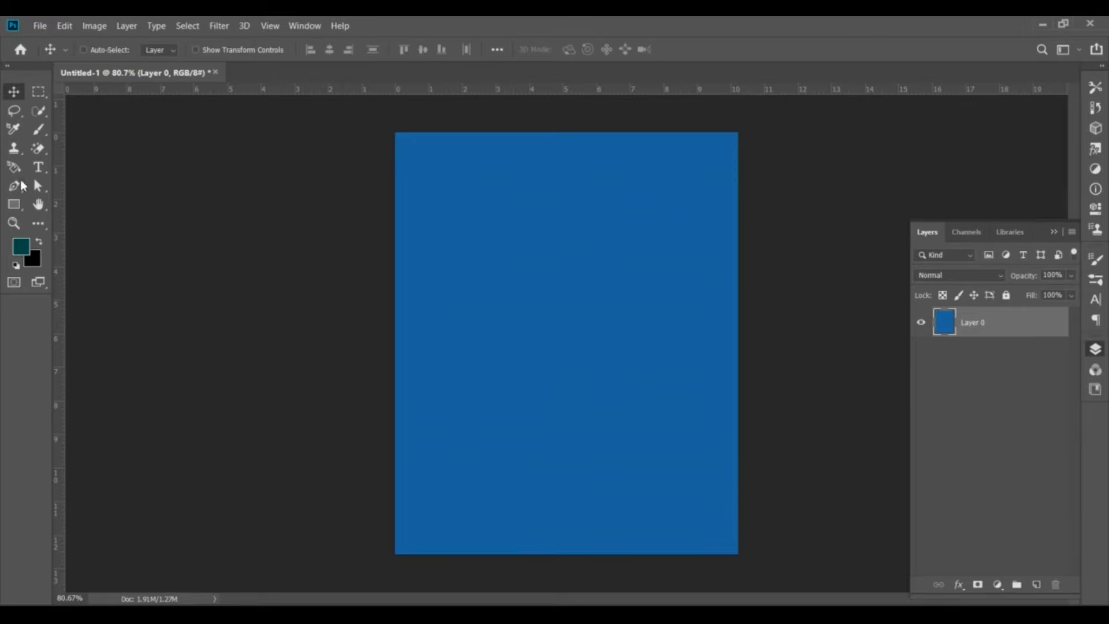
Place the alarm clock image from the Downloads folder as a linked layer and nudge it slightly upward on the blue canvas.
{"action": "left_click", "coordinate": [40, 25]}
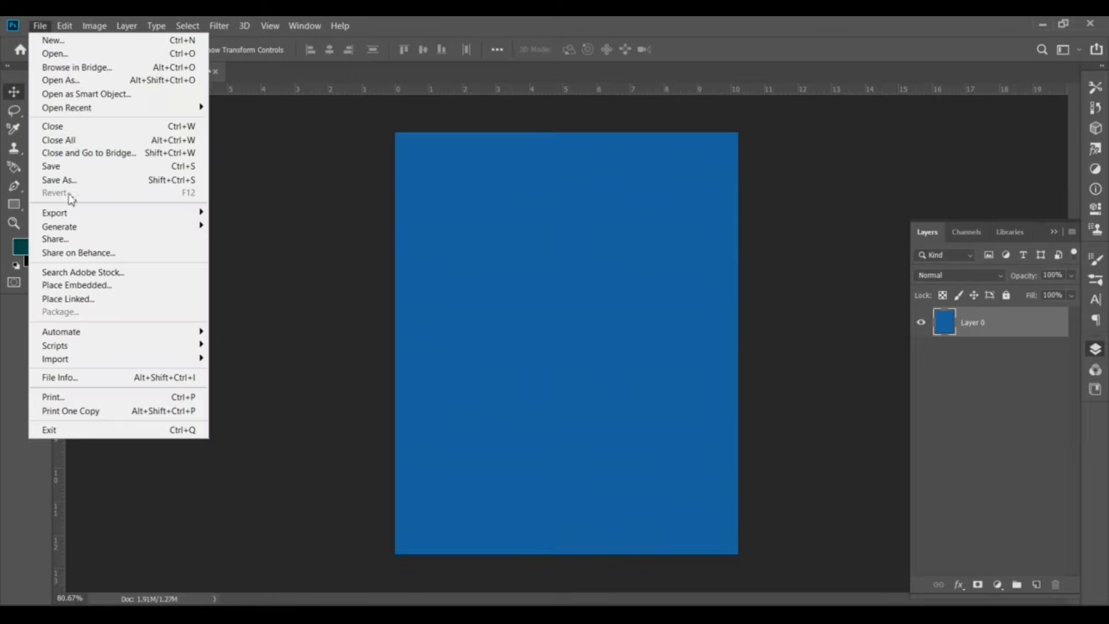
{"action": "left_click", "coordinate": [83, 298]}
{"action": "left_click", "coordinate": [65, 229]}
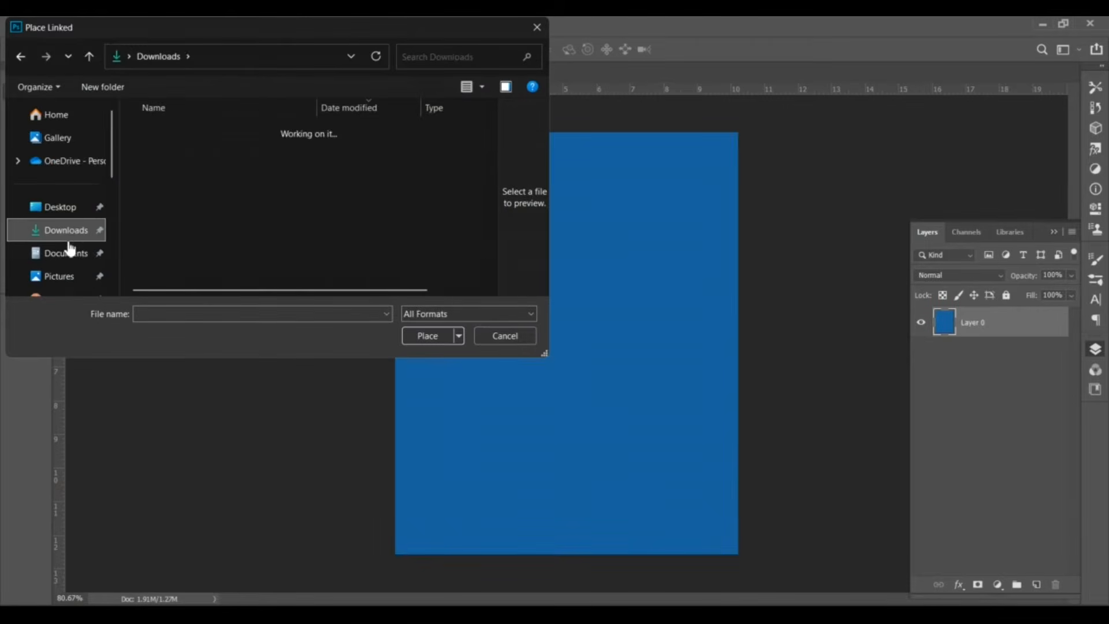
{"action": "left_click", "coordinate": [173, 148]}
{"action": "left_click", "coordinate": [428, 336]}
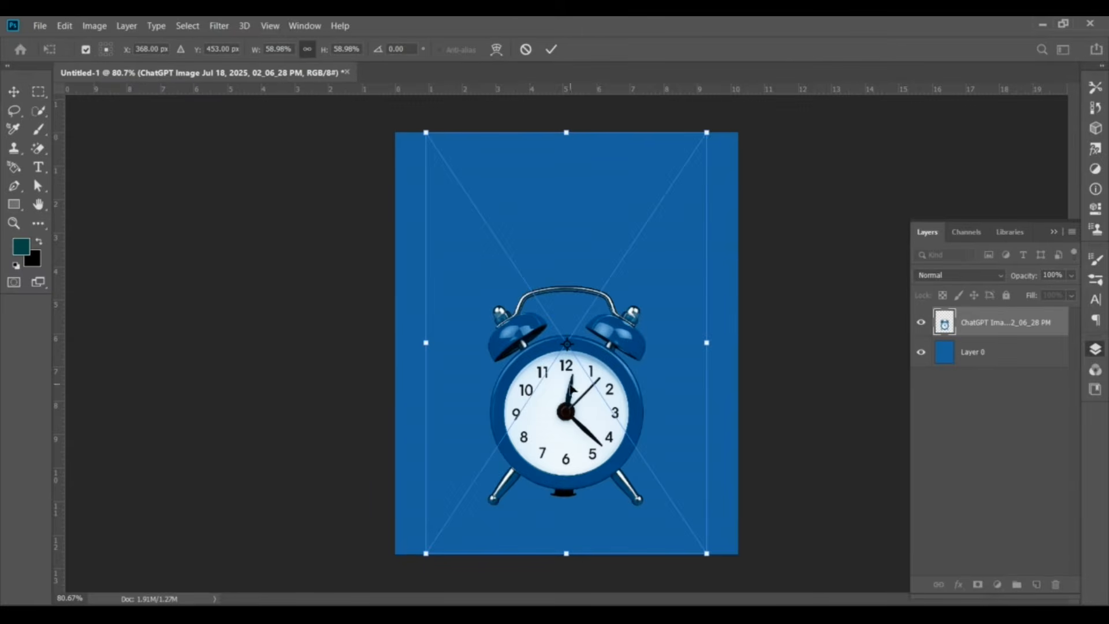
{"action": "left_click", "coordinate": [551, 50]}
{"action": "scroll", "coordinate": [566, 376], "scroll_direction": "up", "scroll_amount": 1}
{"action": "left_click_drag", "start_coordinate": [577, 410], "coordinate": [581, 394]}
Add a white text layer reading FRI in the Compacta font, over the top of the clock.
{"action": "left_click", "coordinate": [38, 167]}
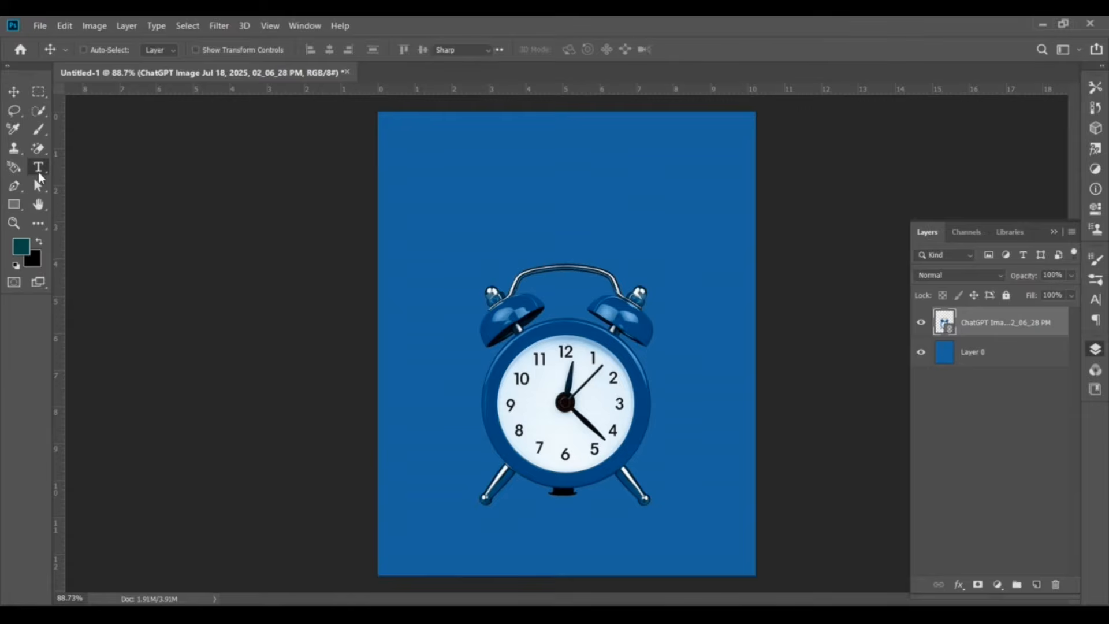
{"action": "left_click", "coordinate": [529, 257]}
{"action": "left_click", "coordinate": [18, 92]}
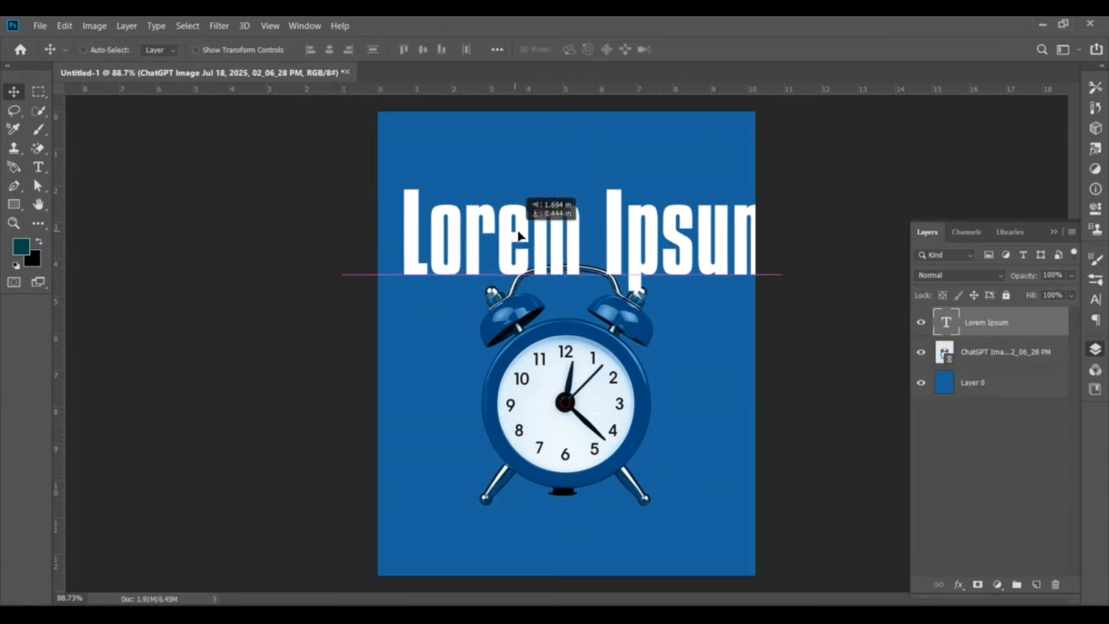
{"action": "double_click", "coordinate": [565, 208]}
{"action": "type", "text": "f"}
{"action": "key", "text": "BackSpace"}
{"action": "type", "text": "FRI"}
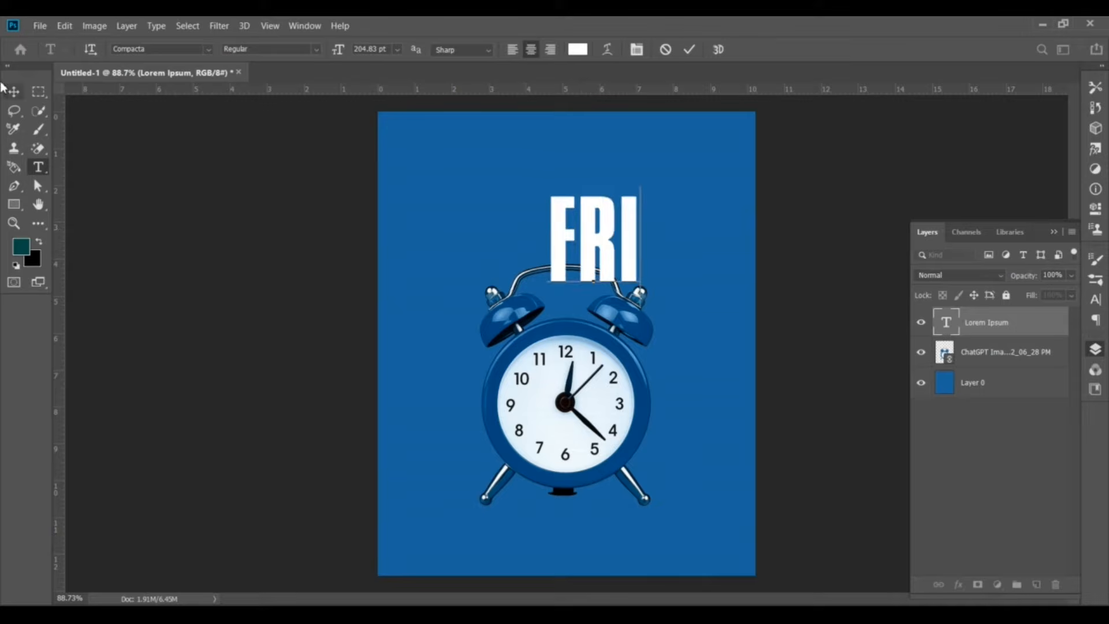
{"action": "left_click", "coordinate": [137, 49]}
{"action": "left_click", "coordinate": [119, 130]}
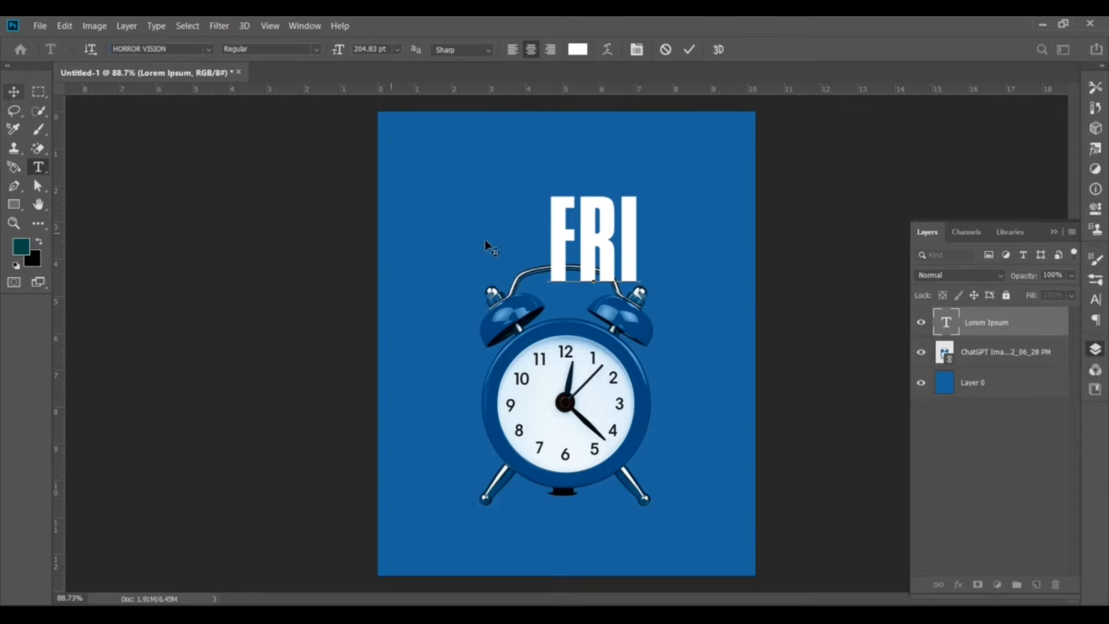
{"action": "key", "text": "ctrl+t"}
{"action": "key", "text": "ctrl+Return"}
Scale the FRI text to about 255% width and 352% height and position it over the clock.
{"action": "key", "text": "ctrl+t"}
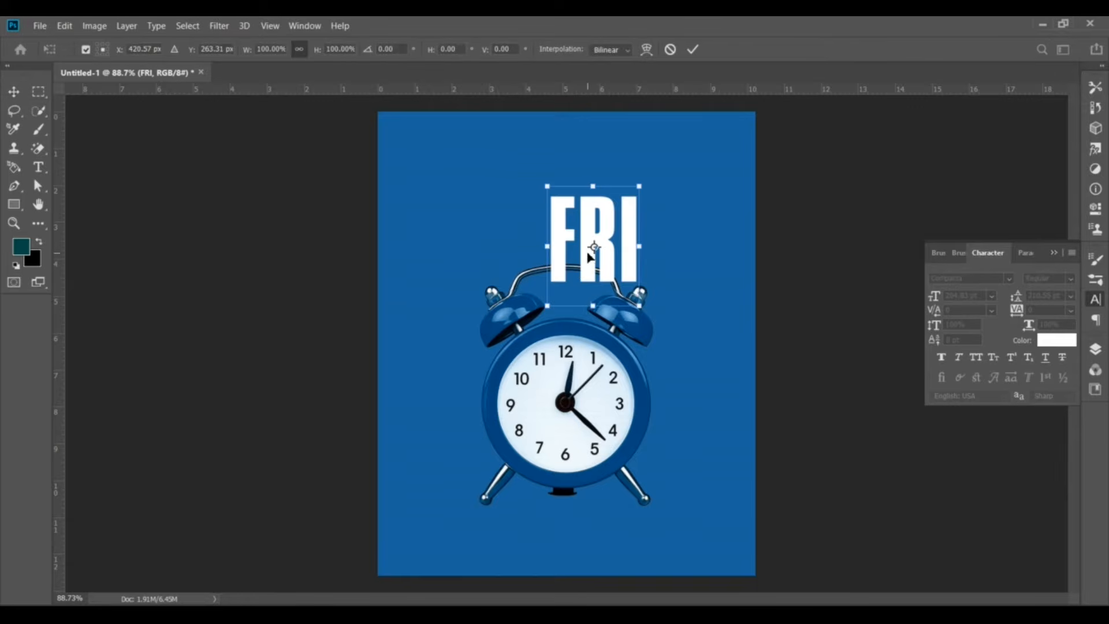
{"action": "left_click_drag", "start_coordinate": [595, 306], "coordinate": [530, 581]}
{"action": "left_click_drag", "start_coordinate": [649, 443], "coordinate": [633, 371]}
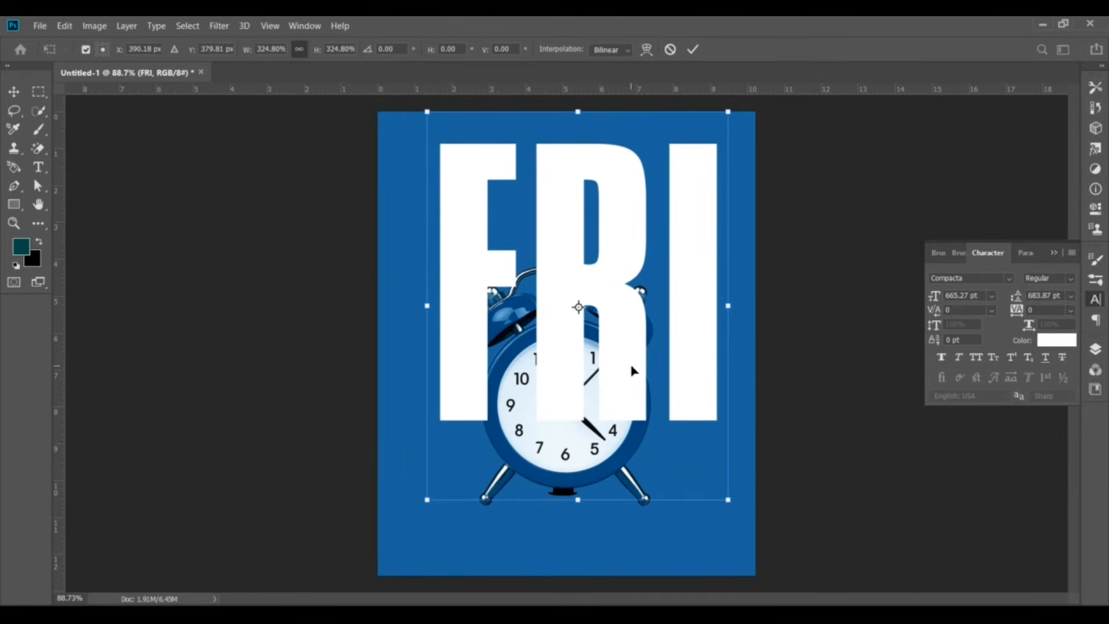
{"action": "left_click_drag", "start_coordinate": [582, 507], "coordinate": [577, 531]}
{"action": "left_click_drag", "start_coordinate": [629, 341], "coordinate": [629, 373]}
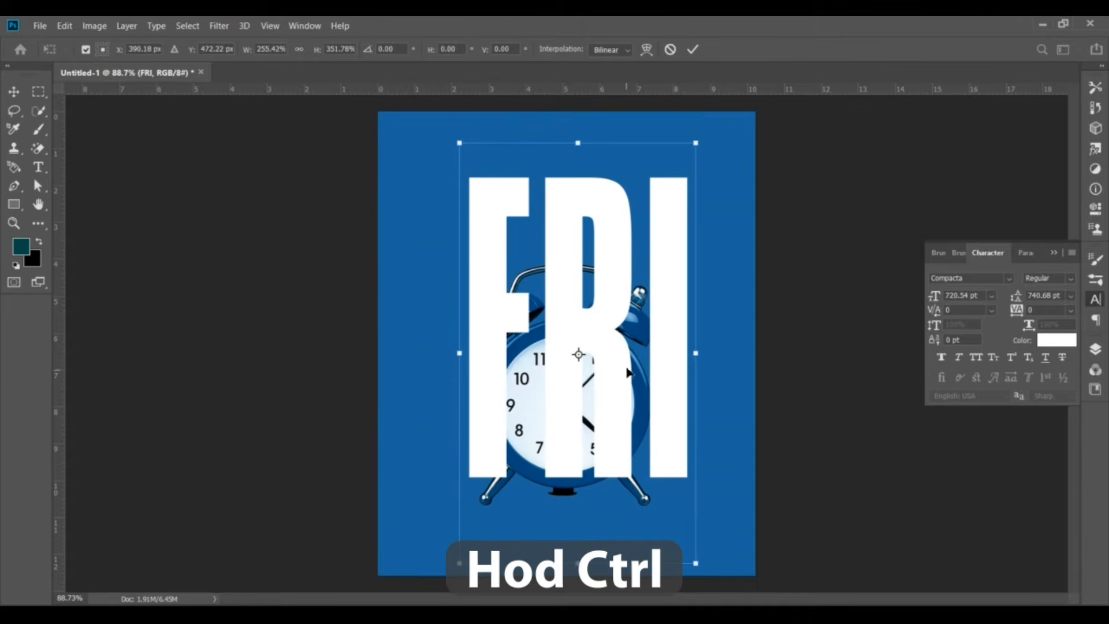
{"action": "key", "text": "Return"}
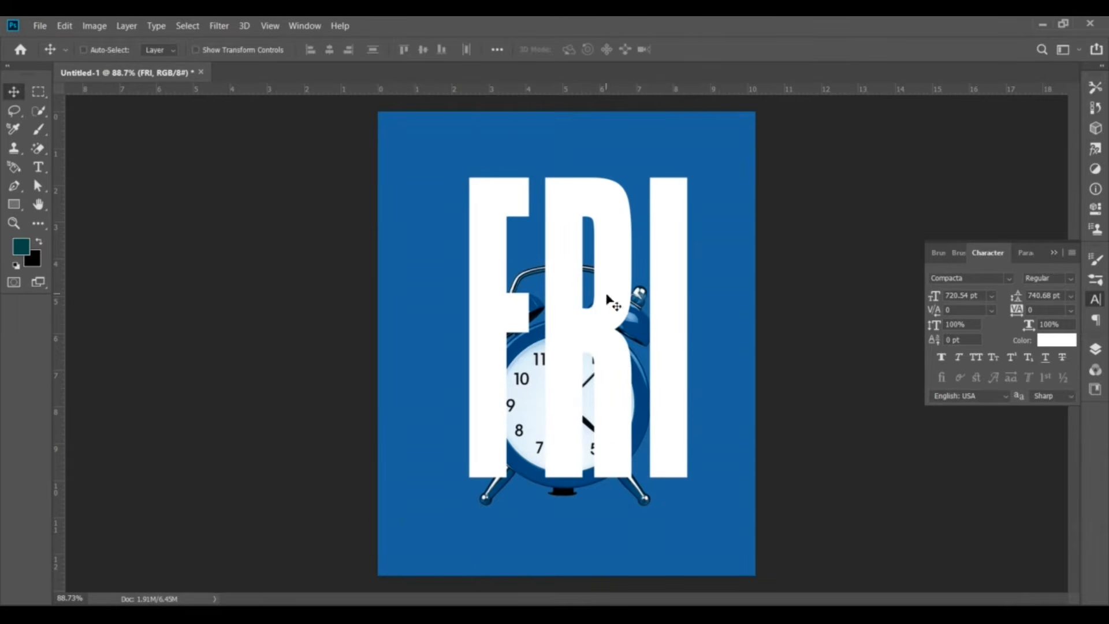
Shift the clock to the left of the canvas centre, keeping the FRI layer stacked above the clock layer.
{"action": "left_click", "coordinate": [1096, 349]}
{"action": "left_click_drag", "start_coordinate": [1010, 364], "coordinate": [997, 318]}
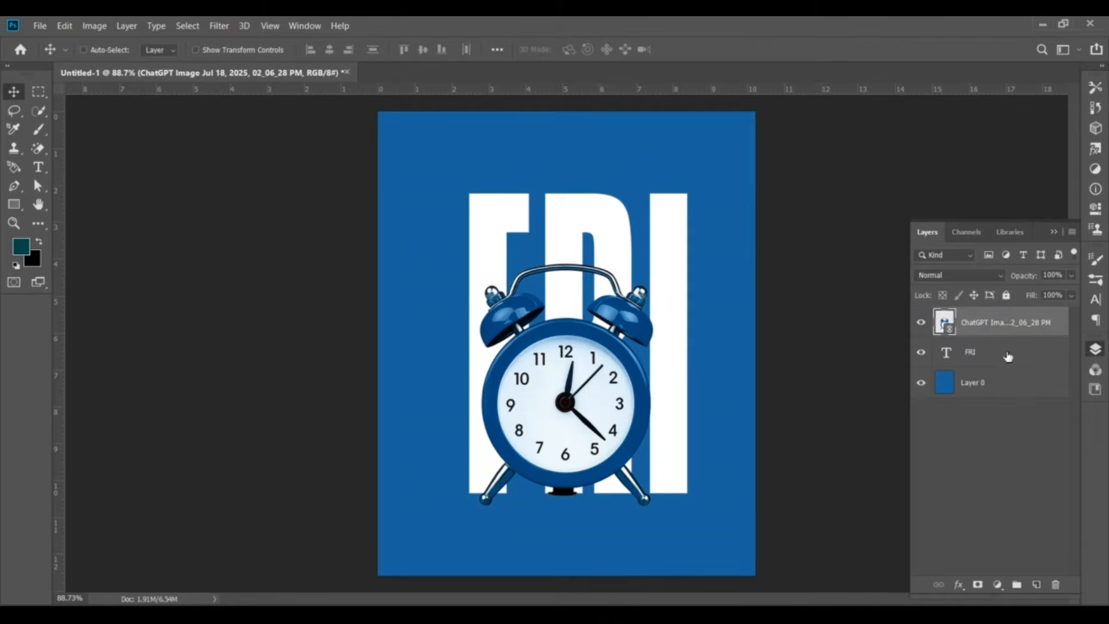
{"action": "mouse_move", "coordinate": [601, 366]}
{"action": "left_mouse_down"}
{"action": "mouse_move", "coordinate": [613, 321]}
{"action": "mouse_move", "coordinate": [613, 343]}
{"action": "mouse_move", "coordinate": [623, 326]}
{"action": "mouse_move", "coordinate": [621, 361]}
{"action": "left_mouse_up"}
{"action": "left_click_drag", "start_coordinate": [945, 354], "coordinate": [948, 316]}
{"action": "left_click_drag", "start_coordinate": [626, 331], "coordinate": [615, 342]}
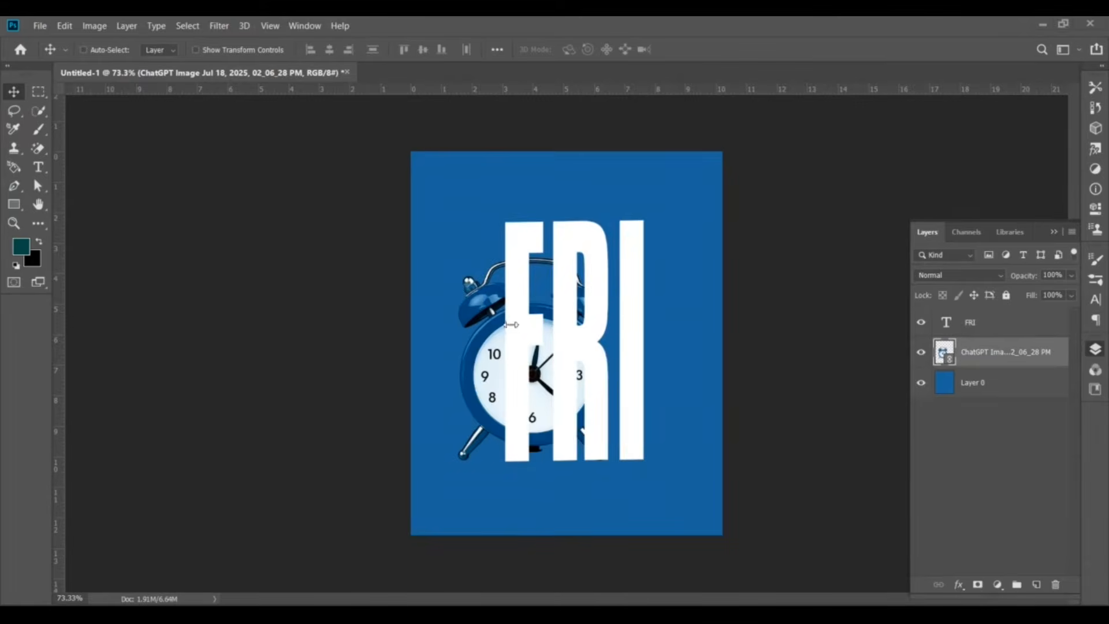
Duplicate the clock layer with a layer mask, stack the copy above FRI, and invert its mask to black.
{"action": "scroll", "coordinate": [567, 329], "scroll_direction": "up", "scroll_amount": 4}
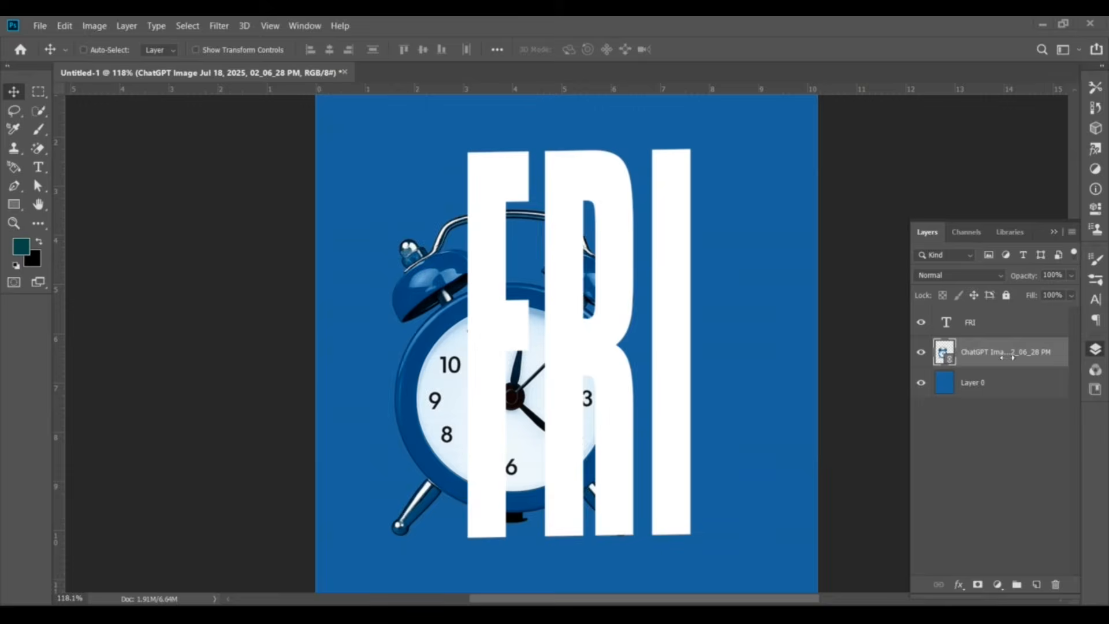
{"action": "key", "text": "ctrl+j"}
{"action": "left_click", "coordinate": [977, 584]}
{"action": "left_click_drag", "start_coordinate": [1019, 356], "coordinate": [1003, 319]}
{"action": "left_click", "coordinate": [992, 360]}
{"action": "left_click", "coordinate": [976, 322]}
{"action": "key", "text": "ctrl+i"}
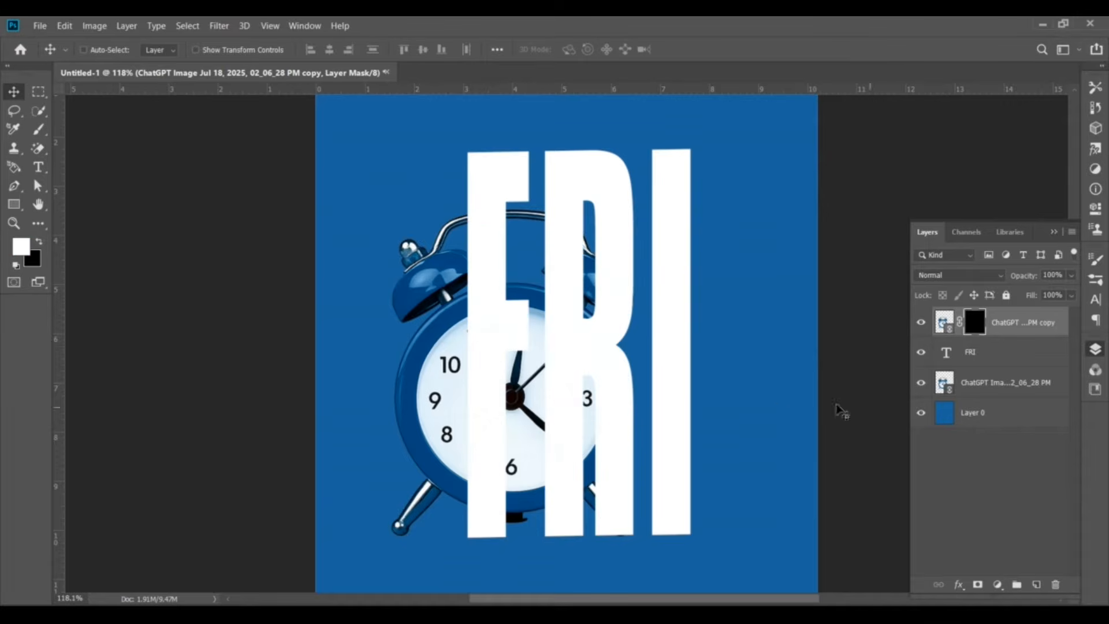
Paint white on the copy's mask with 35 and 15 px brushes to reveal the right bell and handle over the R.
{"action": "scroll", "coordinate": [612, 358], "scroll_direction": "up", "scroll_amount": 3}
{"action": "left_click", "coordinate": [38, 129]}
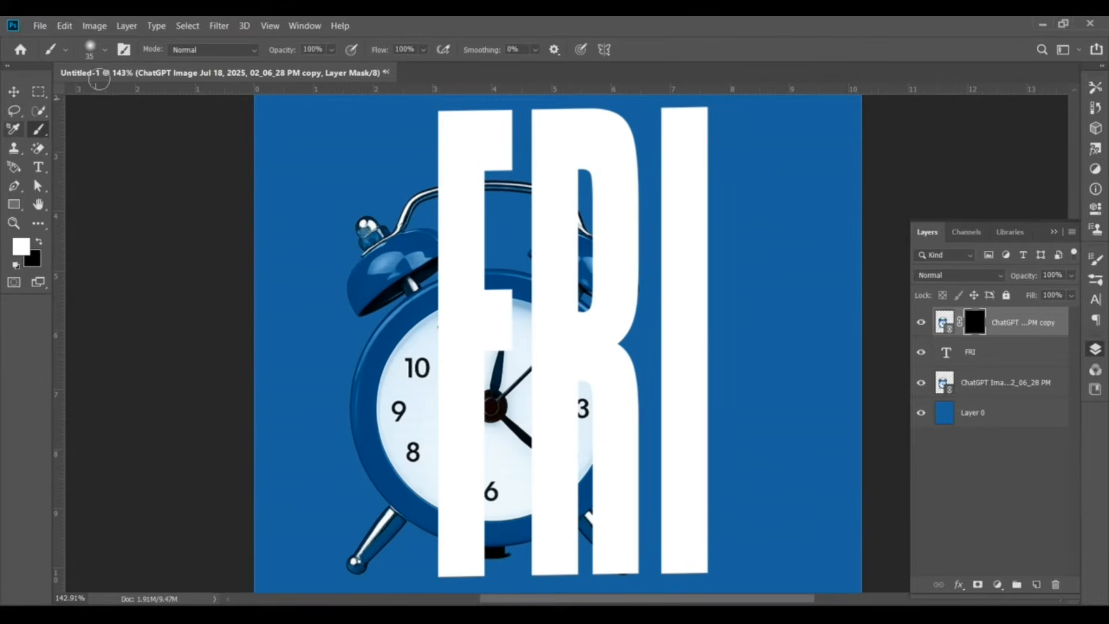
{"action": "scroll", "coordinate": [579, 209], "scroll_direction": "up", "scroll_amount": 3}
{"action": "scroll", "coordinate": [604, 240], "scroll_direction": "down", "scroll_amount": 1}
{"action": "left_click_drag", "start_coordinate": [601, 236], "coordinate": [627, 327]}
{"action": "left_click_drag", "start_coordinate": [611, 243], "coordinate": [635, 334]}
{"action": "left_click_drag", "start_coordinate": [624, 231], "coordinate": [633, 251]}
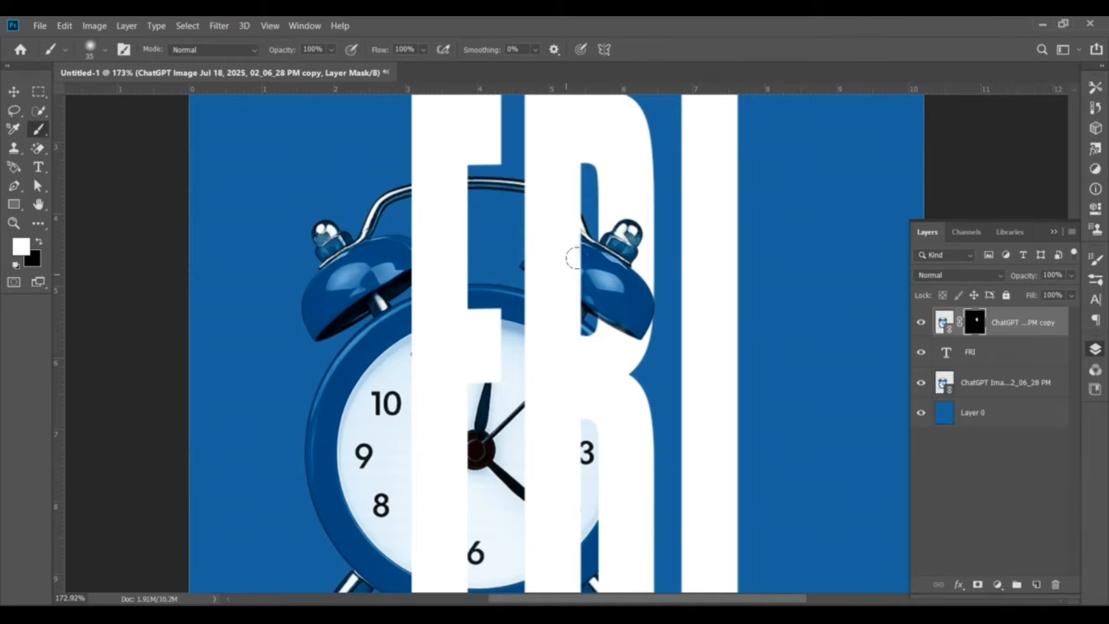
{"action": "left_click_drag", "start_coordinate": [578, 218], "coordinate": [537, 193]}
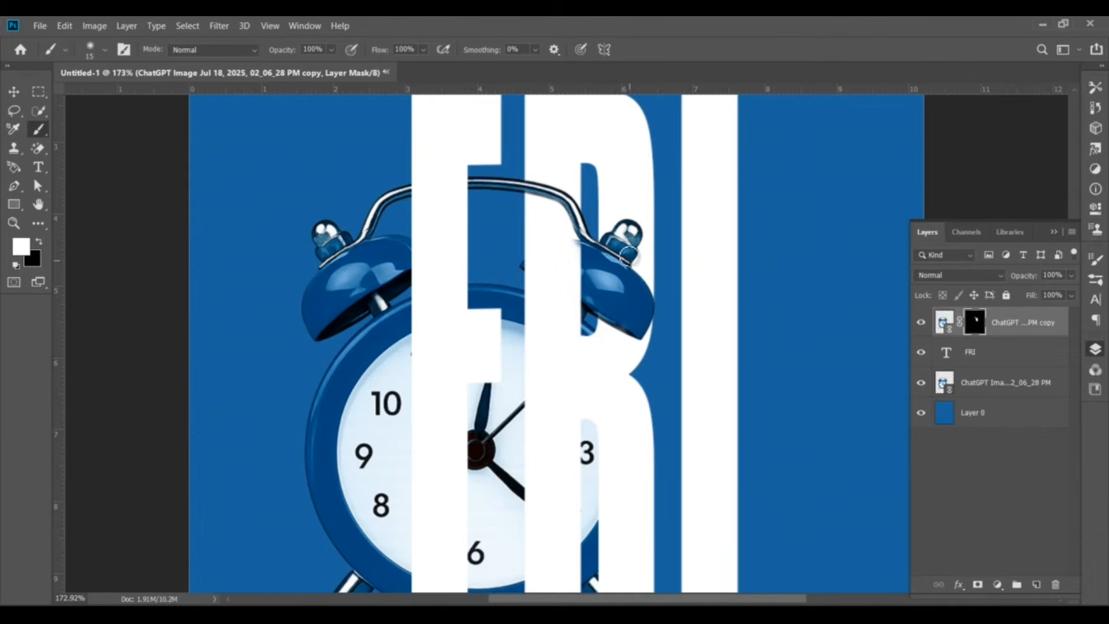
Paint white on the mask with a 40 px brush to reveal the clock's upper rim and face over the F.
{"action": "scroll", "coordinate": [594, 254], "scroll_direction": "down", "scroll_amount": 2}
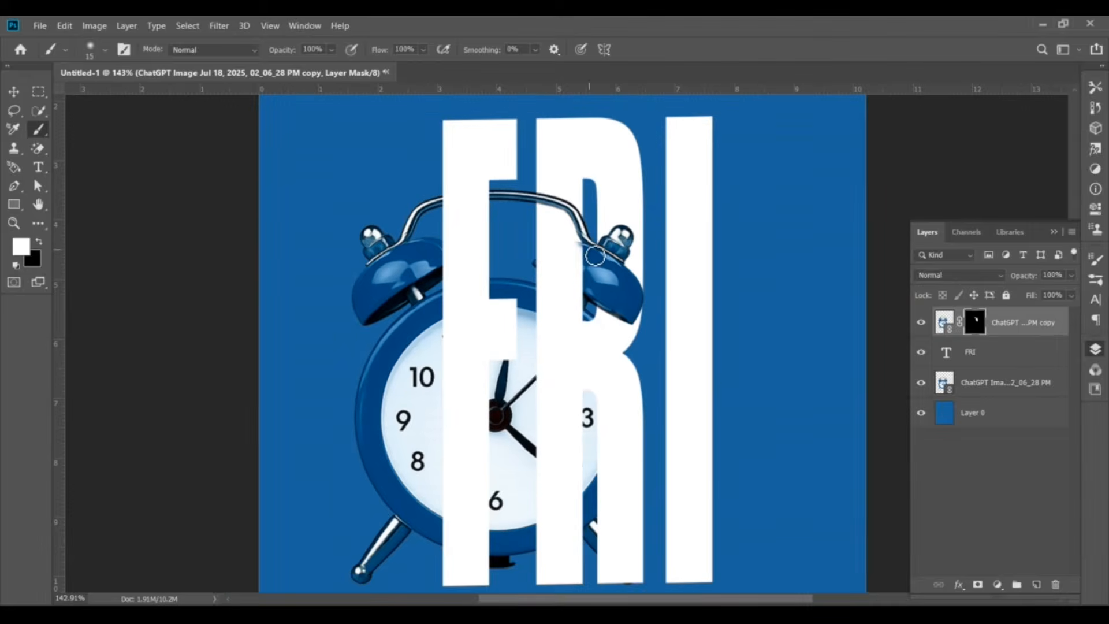
{"action": "left_click_drag", "start_coordinate": [409, 312], "coordinate": [439, 228]}
{"action": "scroll", "coordinate": [473, 250], "scroll_direction": "down", "scroll_amount": 2}
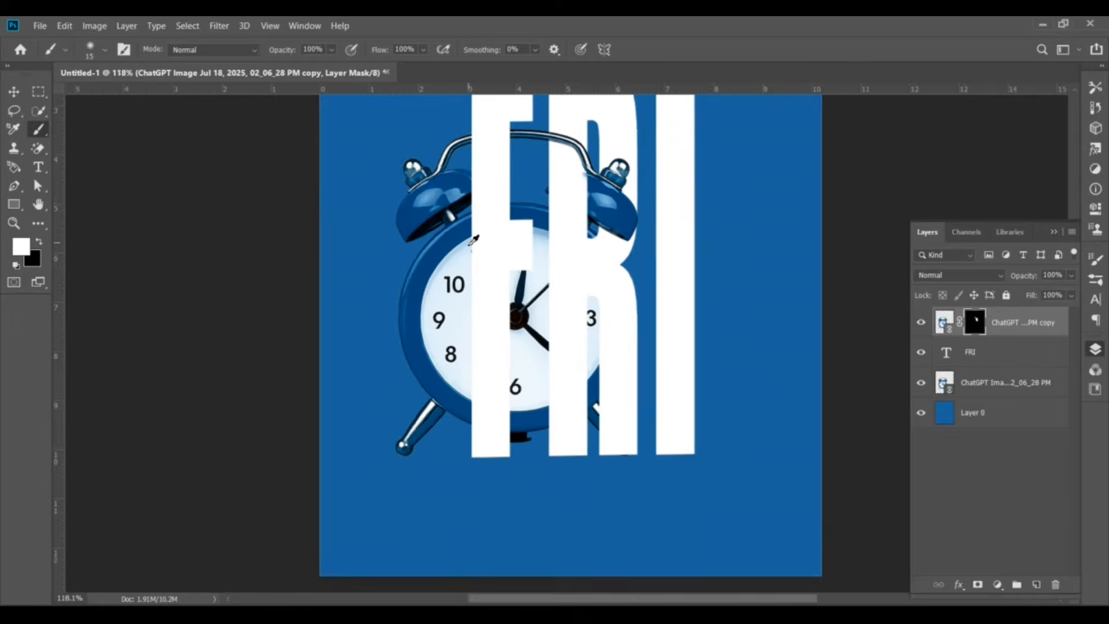
{"action": "scroll", "coordinate": [473, 250], "scroll_direction": "up", "scroll_amount": 1}
{"action": "mouse_move", "coordinate": [482, 219]}
{"action": "left_mouse_down"}
{"action": "mouse_move", "coordinate": [497, 243]}
{"action": "mouse_move", "coordinate": [517, 246]}
{"action": "mouse_move", "coordinate": [524, 224]}
{"action": "left_mouse_up"}
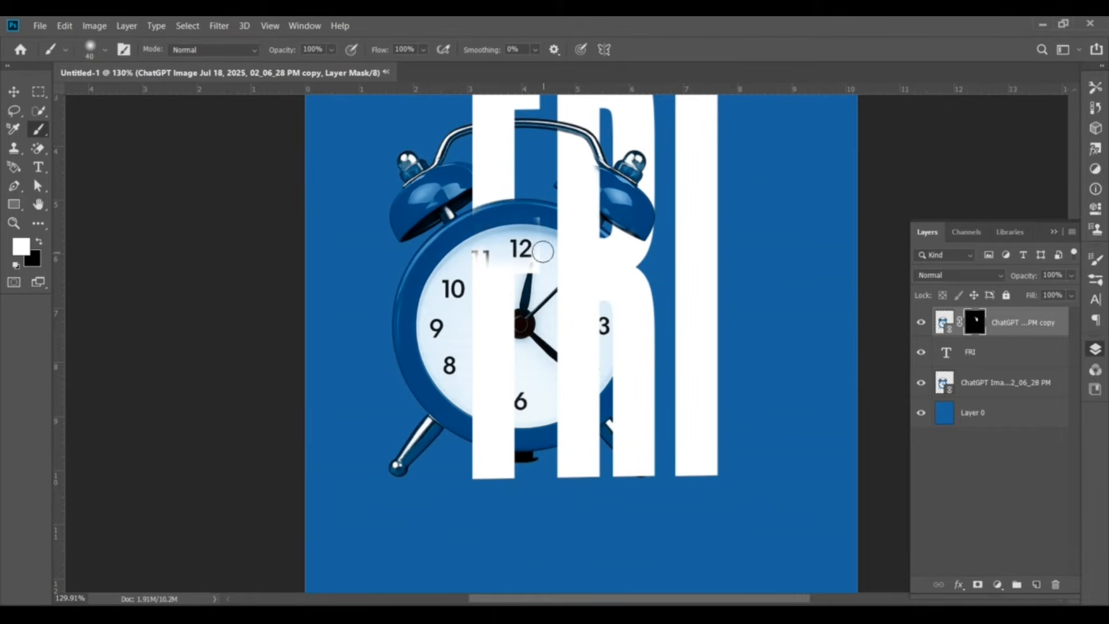
{"action": "mouse_move", "coordinate": [517, 346]}
{"action": "left_mouse_down"}
{"action": "mouse_move", "coordinate": [493, 372]}
{"action": "mouse_move", "coordinate": [478, 288]}
{"action": "mouse_move", "coordinate": [501, 328]}
{"action": "mouse_move", "coordinate": [508, 415]}
{"action": "mouse_move", "coordinate": [478, 404]}
{"action": "mouse_move", "coordinate": [520, 419]}
{"action": "mouse_move", "coordinate": [473, 410]}
{"action": "mouse_move", "coordinate": [507, 439]}
{"action": "mouse_move", "coordinate": [484, 423]}
{"action": "left_mouse_up"}
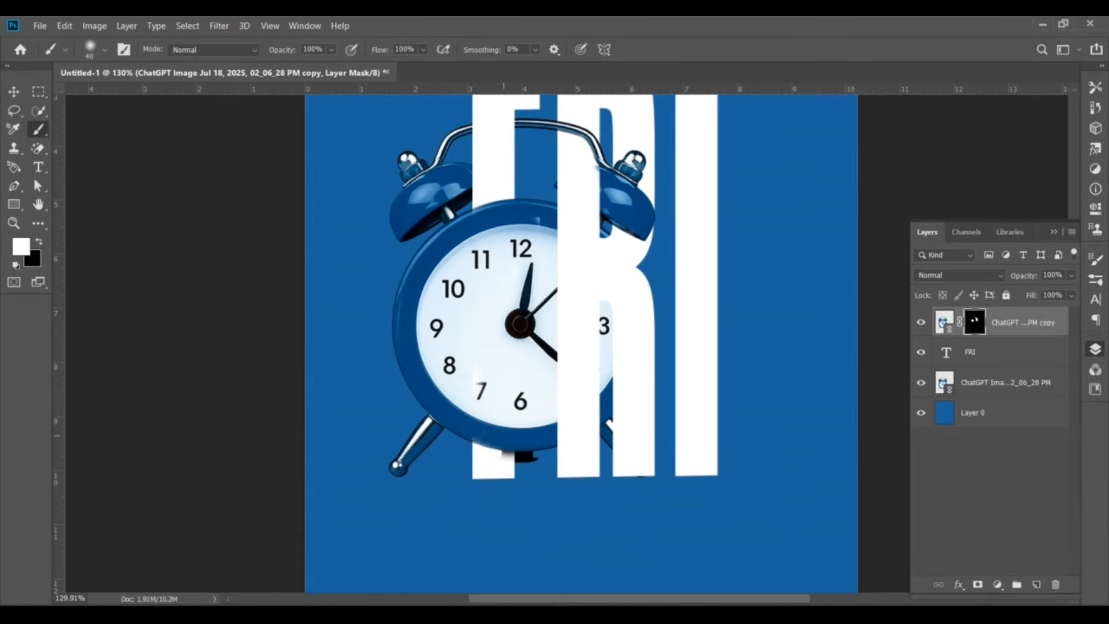
Reveal the clock's lower rim and remaining face over the F, painting the mask white with 10 and 25 px brushes.
{"action": "scroll", "coordinate": [540, 428], "scroll_direction": "up", "scroll_amount": 4}
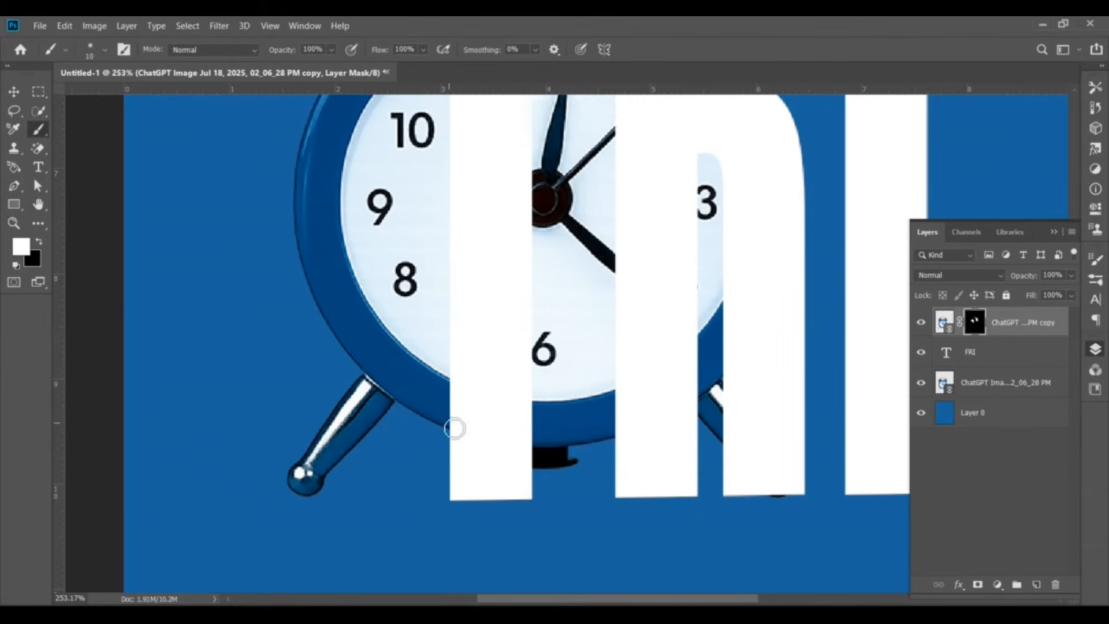
{"action": "mouse_move", "coordinate": [455, 428]}
{"action": "left_mouse_down"}
{"action": "mouse_move", "coordinate": [545, 448]}
{"action": "mouse_move", "coordinate": [467, 432]}
{"action": "mouse_move", "coordinate": [516, 439]}
{"action": "left_mouse_up"}
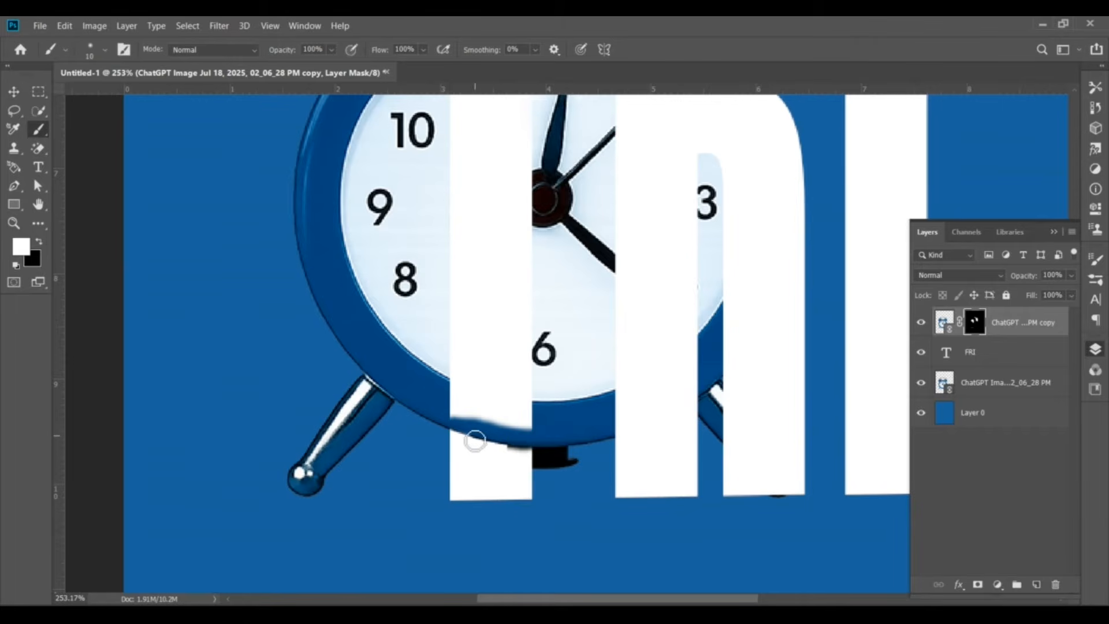
{"action": "key", "text": "bracketright"}
{"action": "key", "text": "bracketright"}
{"action": "key", "text": "bracketright"}
{"action": "mouse_move", "coordinate": [458, 398]}
{"action": "left_mouse_down"}
{"action": "mouse_move", "coordinate": [523, 418]}
{"action": "mouse_move", "coordinate": [523, 408]}
{"action": "left_mouse_up"}
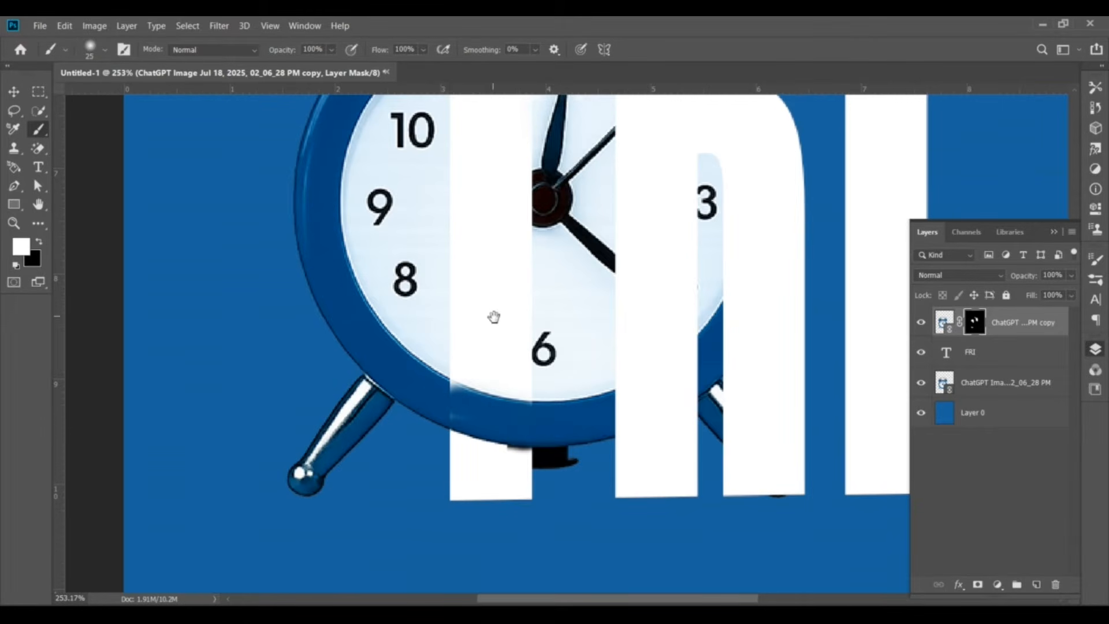
{"action": "scroll", "coordinate": [493, 318], "scroll_direction": "down", "scroll_amount": 1}
{"action": "scroll", "coordinate": [498, 396], "scroll_direction": "up", "scroll_amount": 2}
{"action": "mouse_move", "coordinate": [465, 173]}
{"action": "left_mouse_down"}
{"action": "mouse_move", "coordinate": [473, 216]}
{"action": "mouse_move", "coordinate": [545, 351]}
{"action": "mouse_move", "coordinate": [458, 325]}
{"action": "mouse_move", "coordinate": [532, 397]}
{"action": "left_mouse_up"}
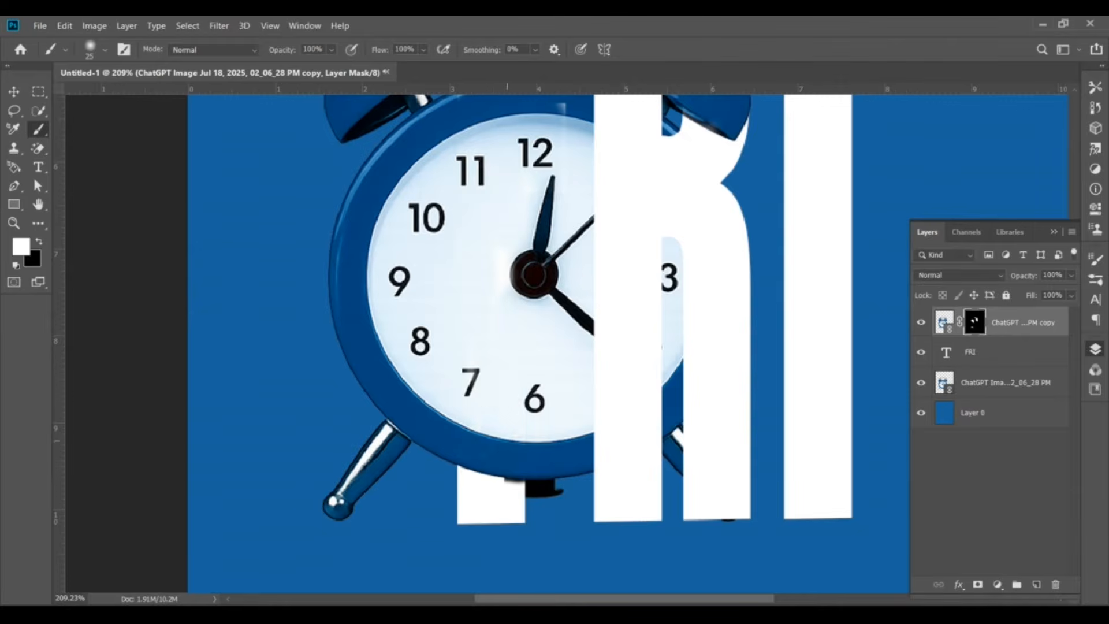
Examine the masked edges around the clock's handle, bells, face and lower rim against the letters.
{"action": "scroll", "coordinate": [494, 345], "scroll_direction": "down", "scroll_amount": 2}
{"action": "scroll", "coordinate": [466, 300], "scroll_direction": "up", "scroll_amount": 4}
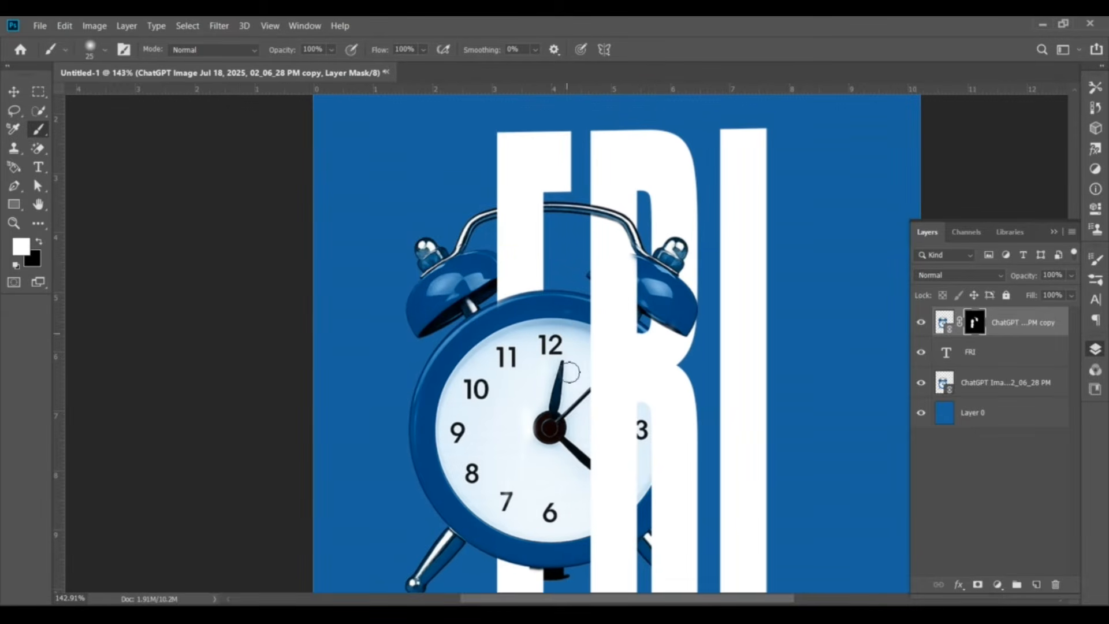
{"action": "scroll", "coordinate": [541, 450], "scroll_direction": "down", "scroll_amount": 3}
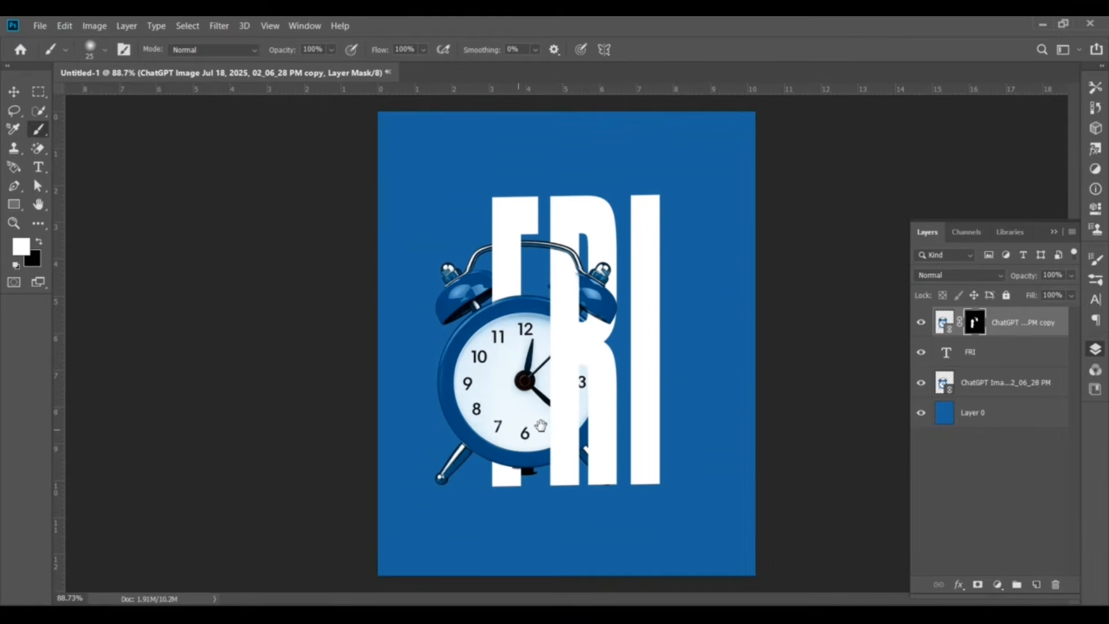
{"action": "scroll", "coordinate": [509, 400], "scroll_direction": "up", "scroll_amount": 1}
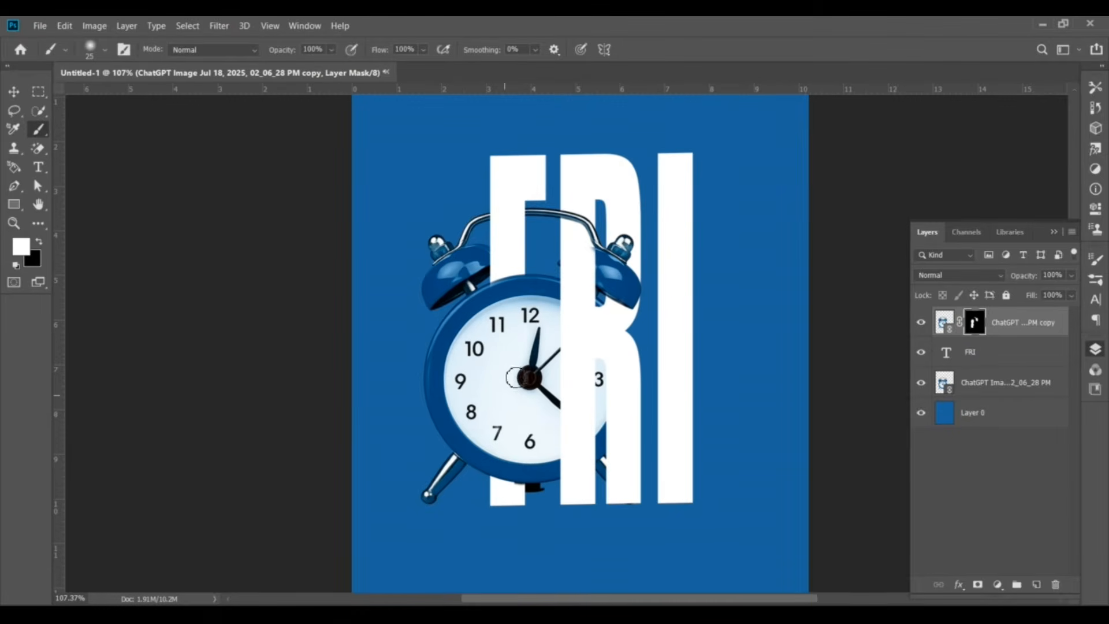
{"action": "scroll", "coordinate": [578, 227], "scroll_direction": "up", "scroll_amount": 5}
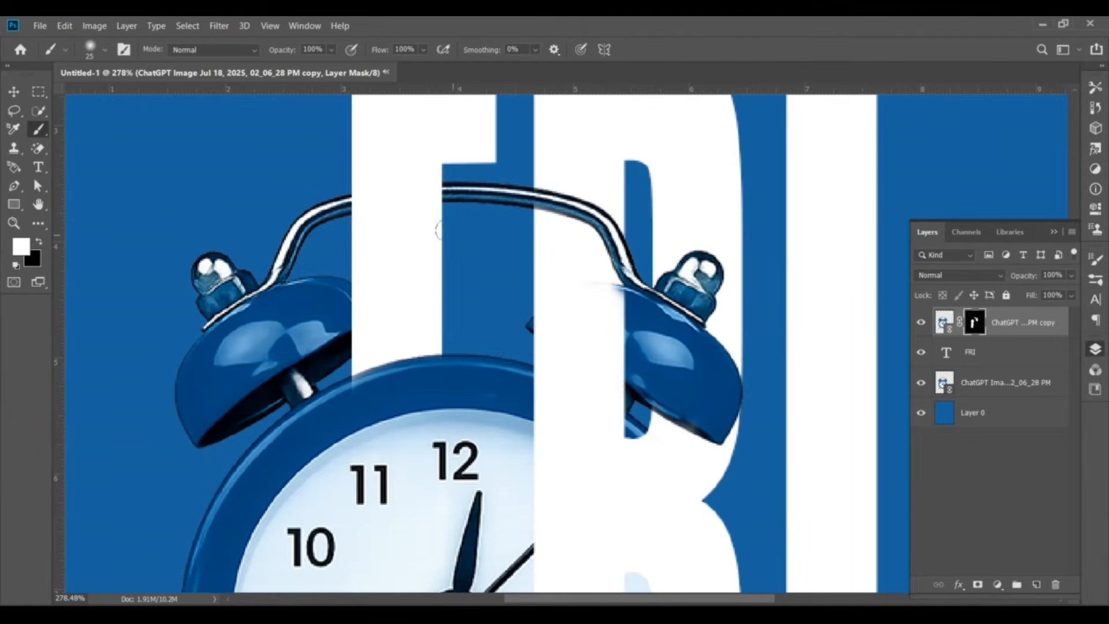
{"action": "scroll", "coordinate": [575, 220], "scroll_direction": "down", "scroll_amount": 4}
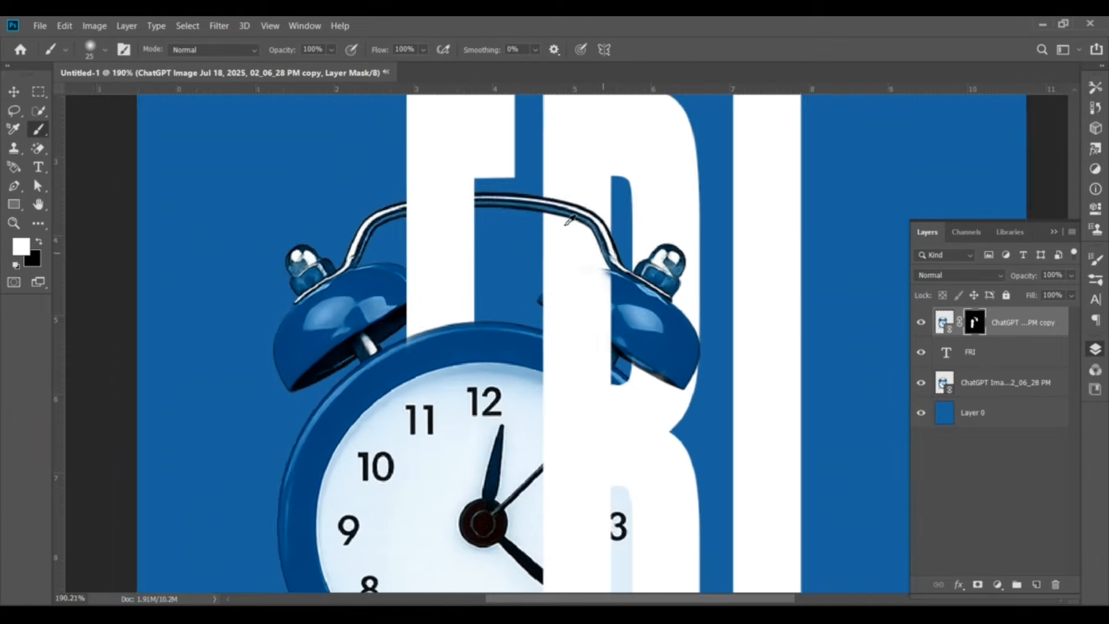
{"action": "scroll", "coordinate": [438, 343], "scroll_direction": "up", "scroll_amount": 5}
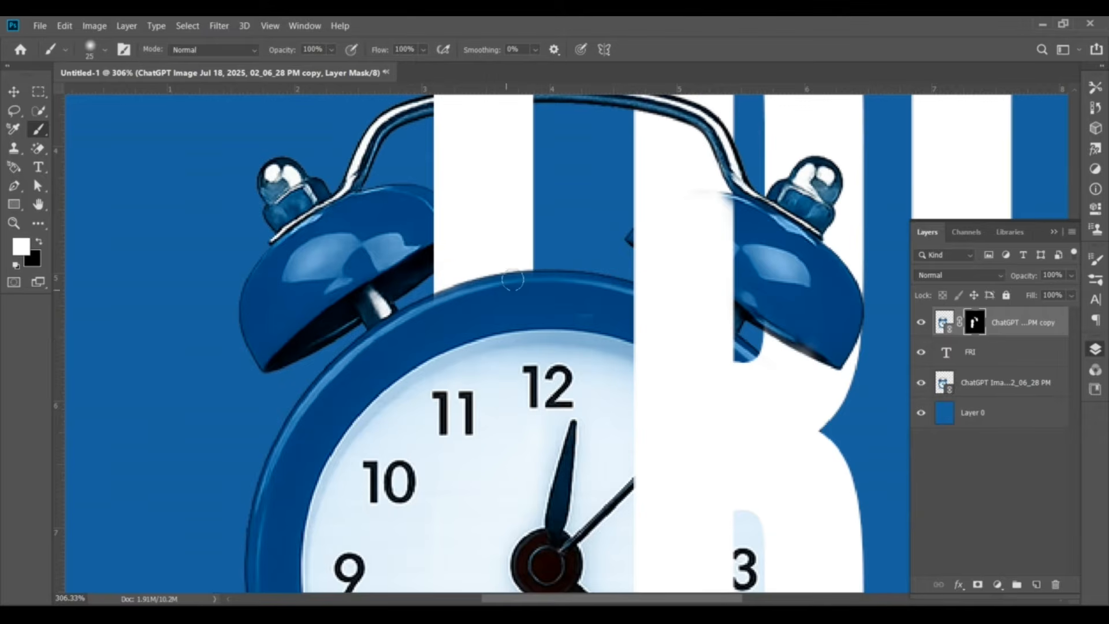
{"action": "scroll", "coordinate": [513, 280], "scroll_direction": "down", "scroll_amount": 5}
{"action": "scroll", "coordinate": [502, 384], "scroll_direction": "up", "scroll_amount": 5}
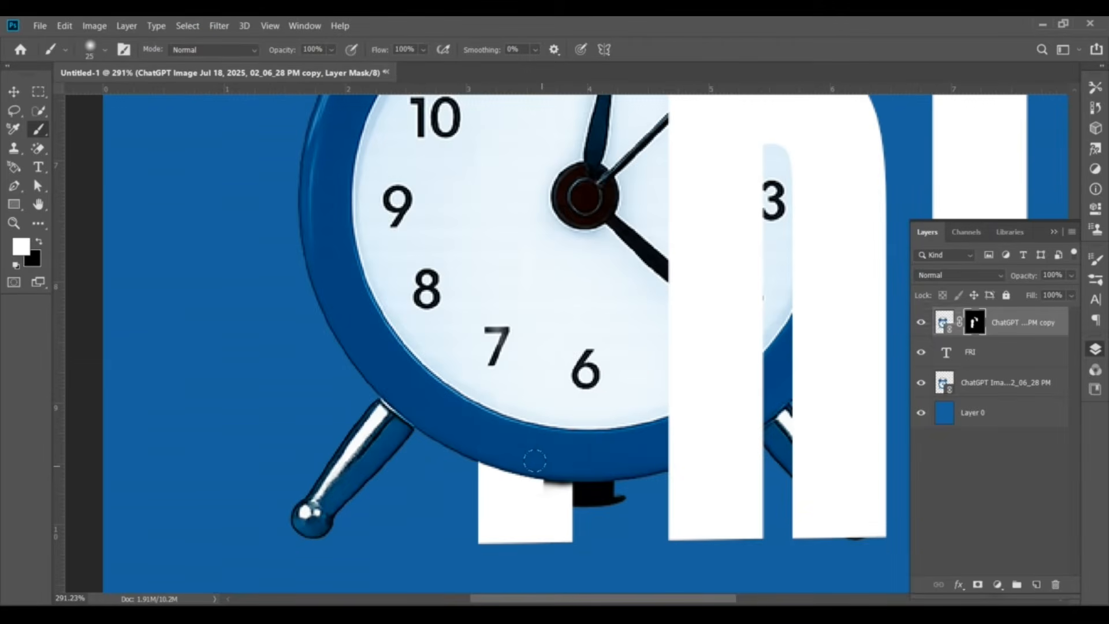
{"action": "scroll", "coordinate": [495, 450], "scroll_direction": "down", "scroll_amount": 5}
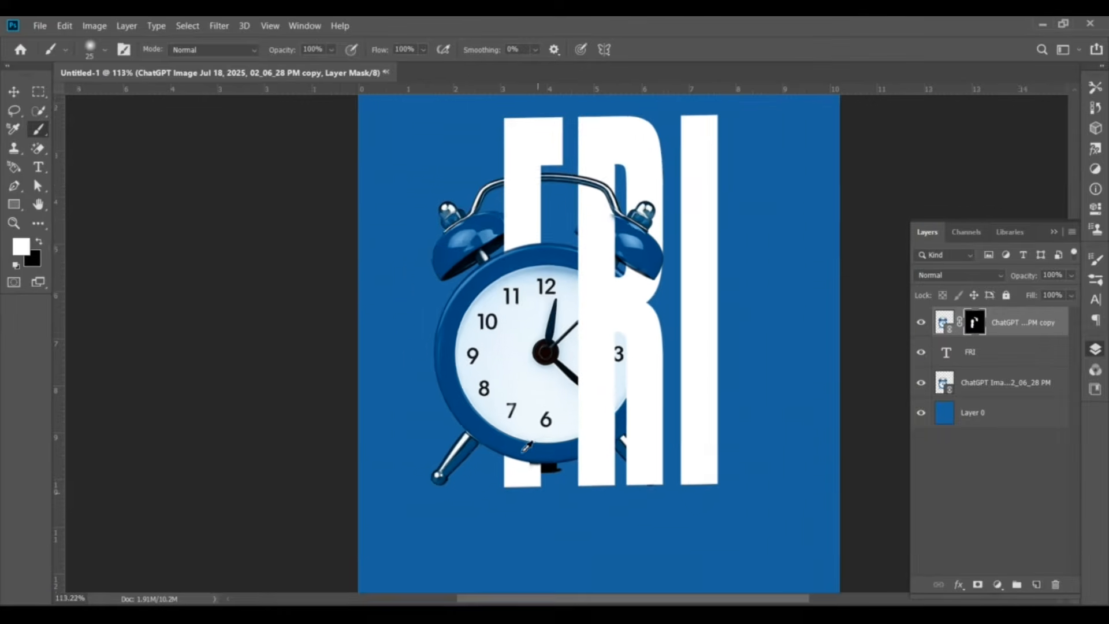
{"action": "left_click", "coordinate": [18, 94]}
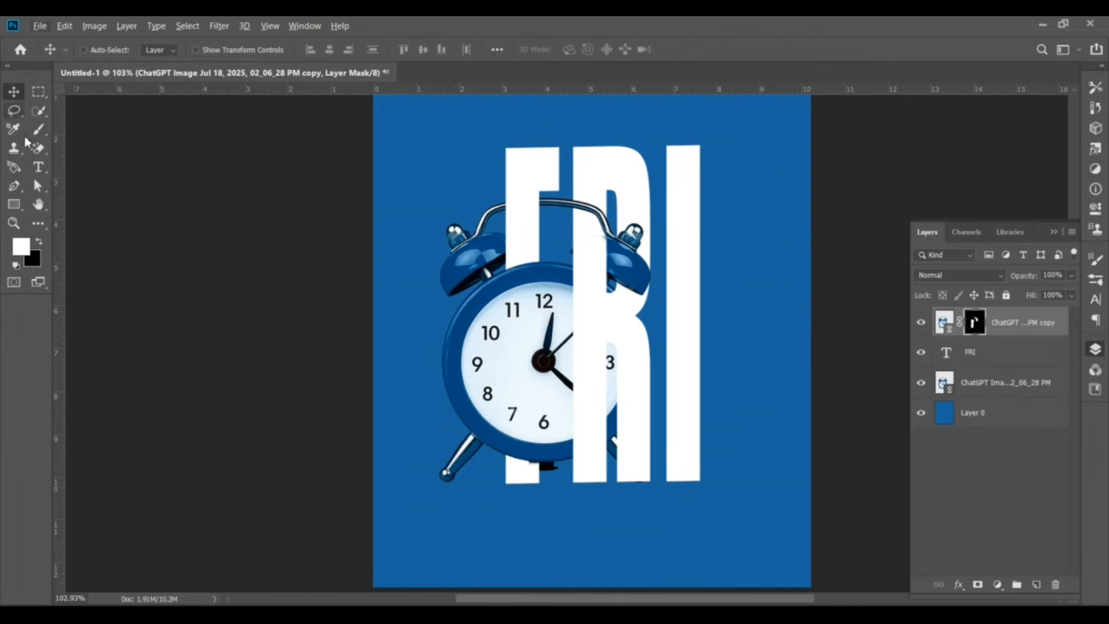
{"action": "left_click", "coordinate": [38, 167]}
{"action": "key", "text": "v"}
{"action": "double_click", "coordinate": [691, 226]}
{"action": "key", "text": "ctrl+Return"}
{"action": "key", "text": "v"}
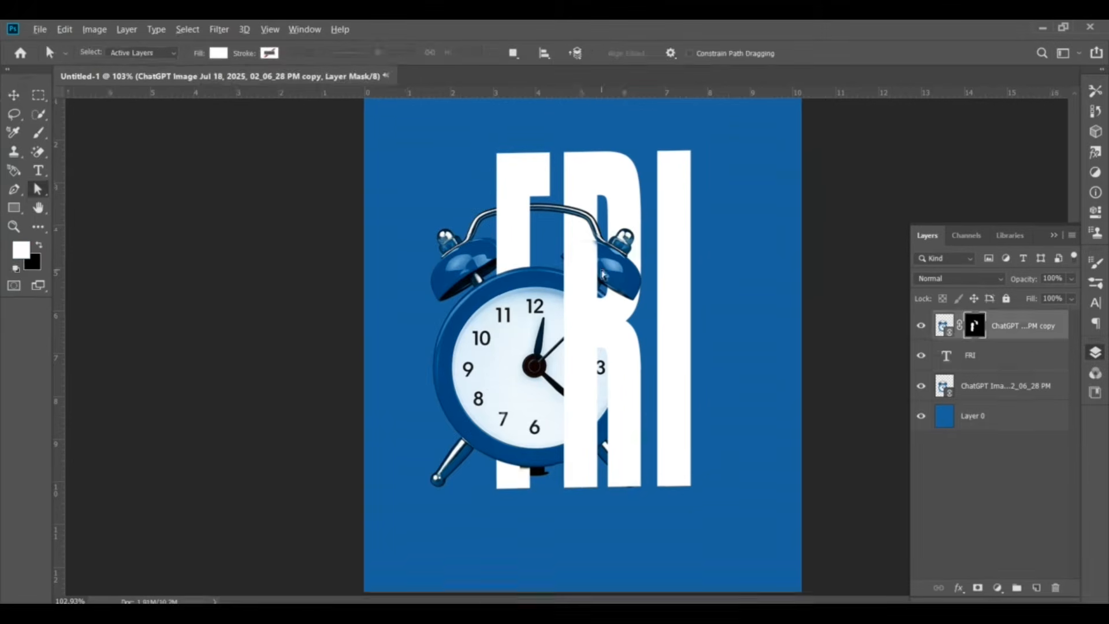
Paint white on the clock copy's mask with a 25 px brush to reveal the left bell's edge over the F.
{"action": "scroll", "coordinate": [570, 263], "scroll_direction": "up", "scroll_amount": 5}
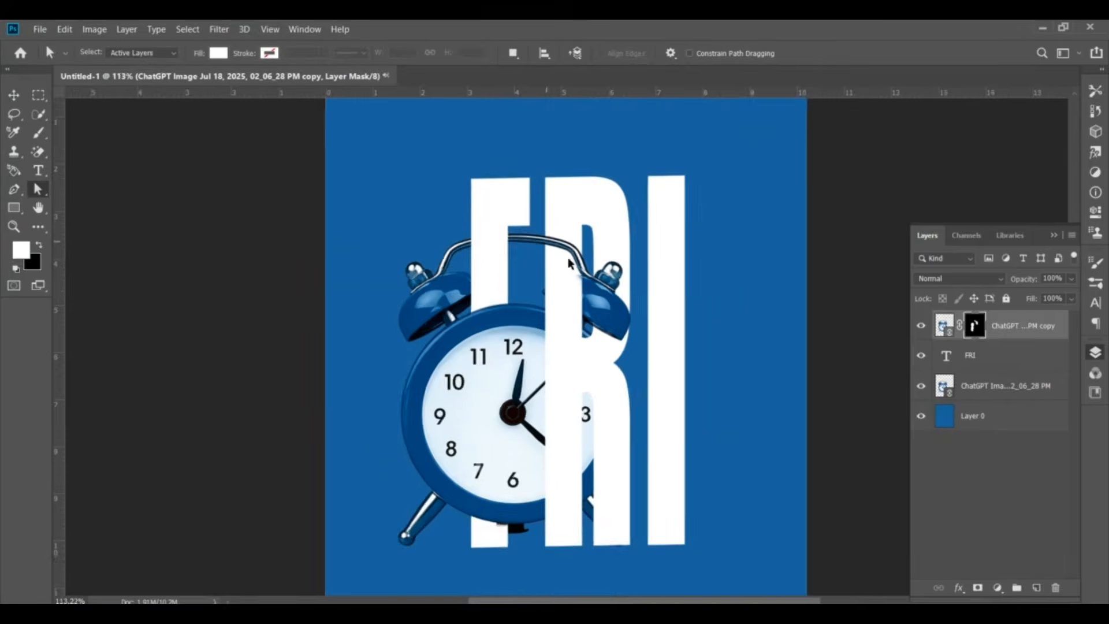
{"action": "key", "text": "b"}
{"action": "left_click_drag", "start_coordinate": [488, 314], "coordinate": [466, 312]}
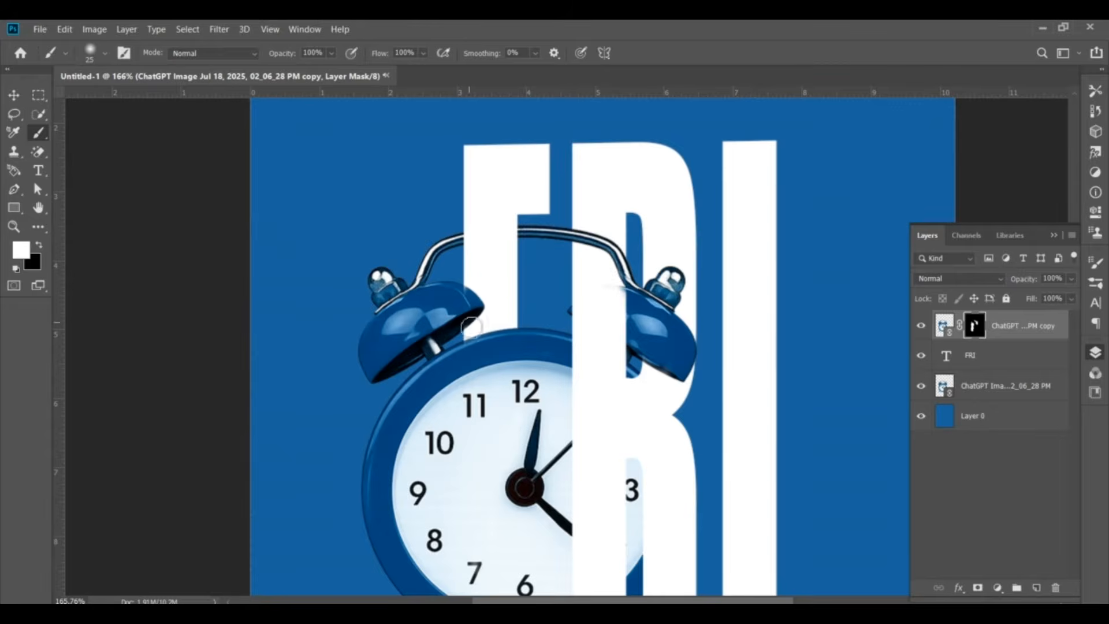
{"action": "scroll", "coordinate": [479, 292], "scroll_direction": "down", "scroll_amount": 3}
{"action": "key", "text": "v"}
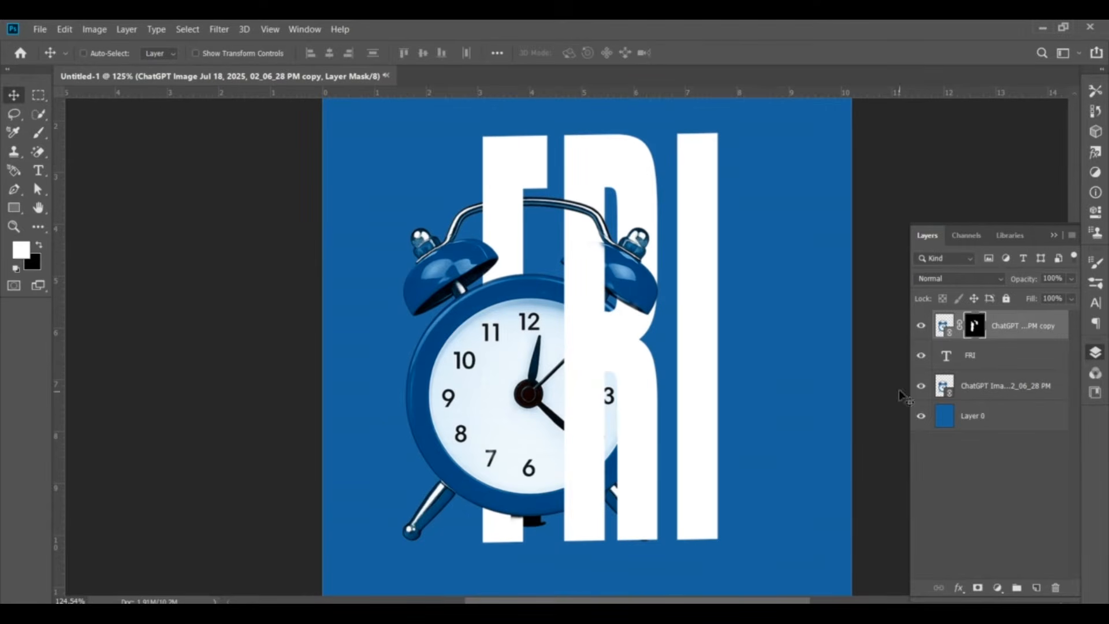
Convert the FRI text layer to a shape.
{"action": "left_click", "coordinate": [970, 356]}
{"action": "right_click", "coordinate": [970, 357]}
{"action": "left_click", "coordinate": [838, 208]}
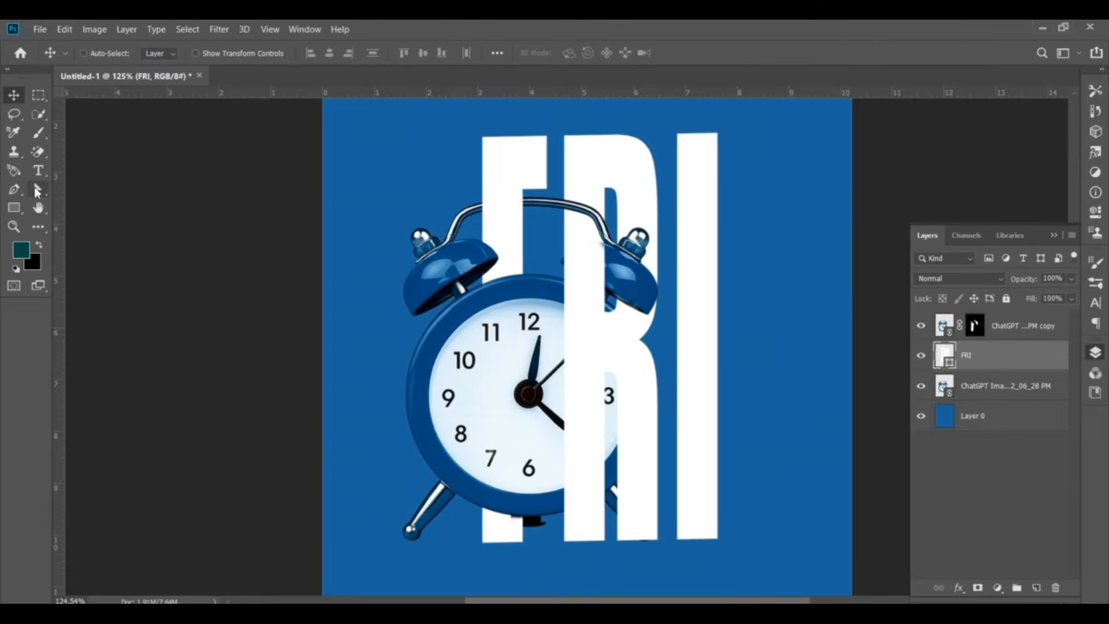
Shorten the letter I by lowering its two top anchor points to about the height of the right bell's knob.
{"action": "left_click", "coordinate": [37, 189]}
{"action": "left_click", "coordinate": [711, 135]}
{"action": "key", "text": "shift+Down"}
{"action": "key", "text": "shift+Down"}
{"action": "key", "text": "shift+Down"}
{"action": "key", "text": "shift+Down"}
{"action": "key", "text": "shift+Down"}
{"action": "key", "text": "shift+Down"}
{"action": "key", "text": "shift+Down"}
{"action": "key", "text": "shift+Down"}
{"action": "key", "text": "shift+Down"}
{"action": "key", "text": "shift+Down"}
{"action": "key", "text": "shift+Down"}
{"action": "key", "text": "shift+Down"}
{"action": "key", "text": "shift+Down"}
{"action": "key", "text": "shift+Down"}
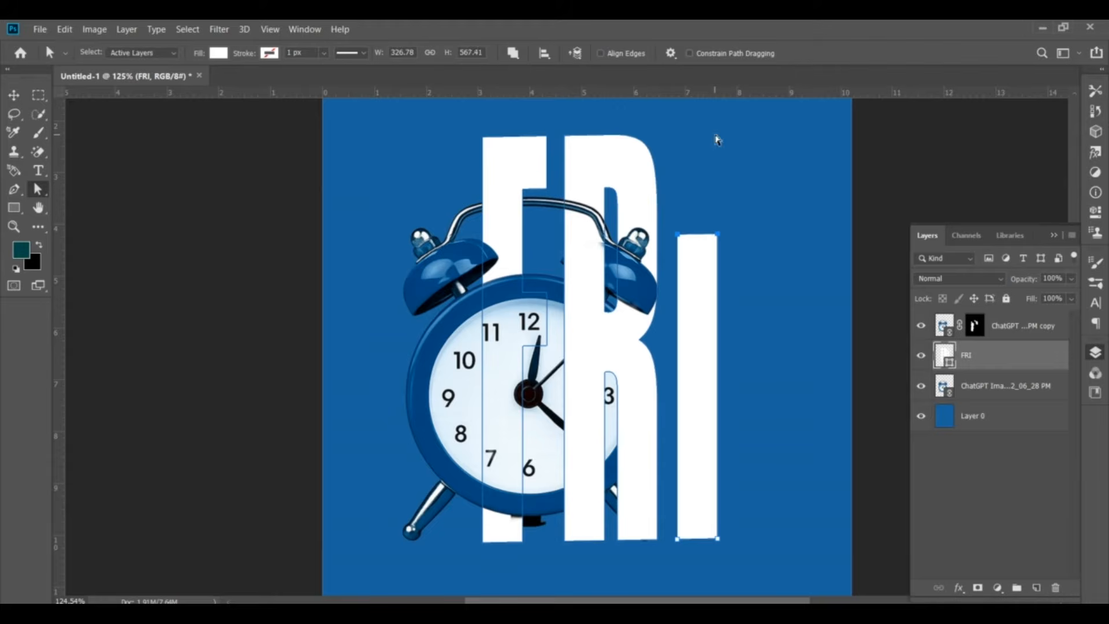
{"action": "key", "text": "shift+Down"}
{"action": "key", "text": "shift+Down"}
{"action": "key", "text": "shift+Down"}
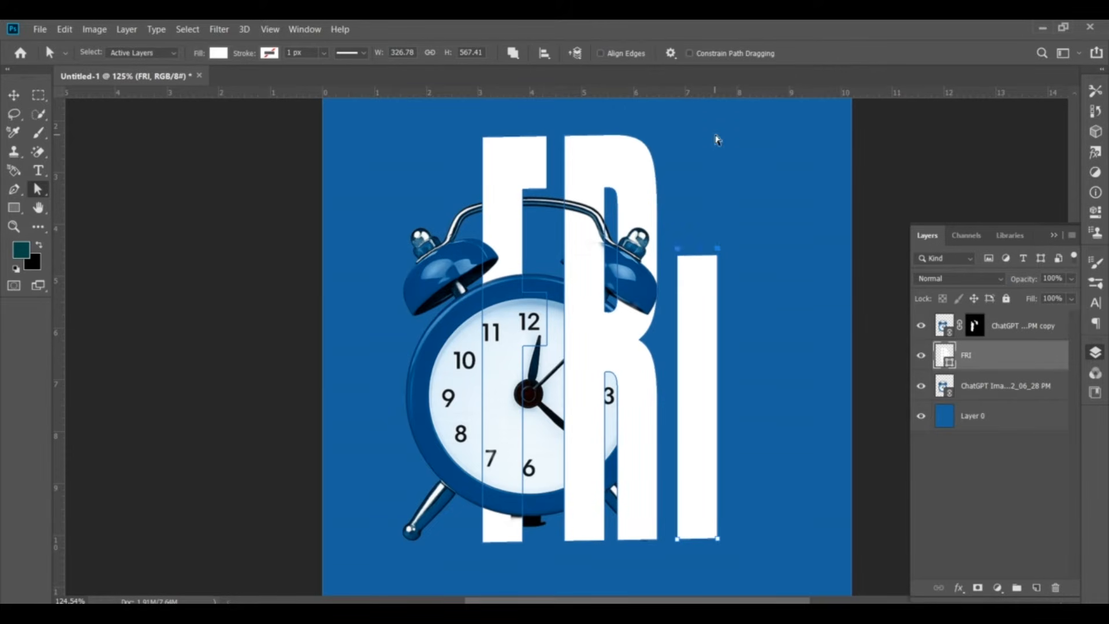
{"action": "key", "text": "v"}
Add the text DAY in Compacta Regular and move it toward the space above the shortened I.
{"action": "key", "text": "t"}
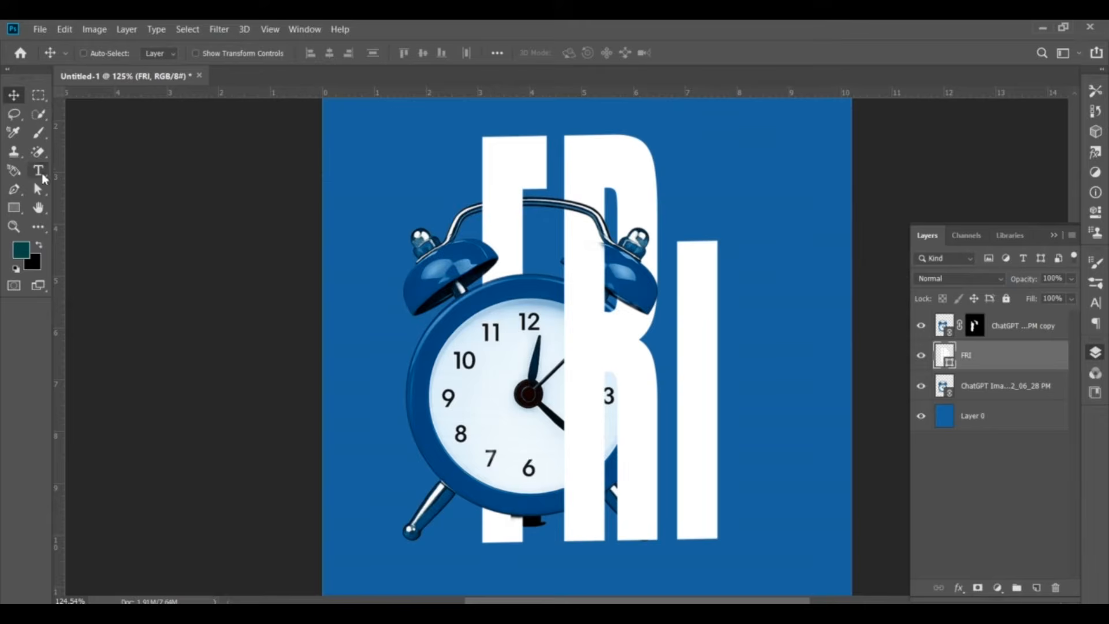
{"action": "left_click", "coordinate": [752, 250]}
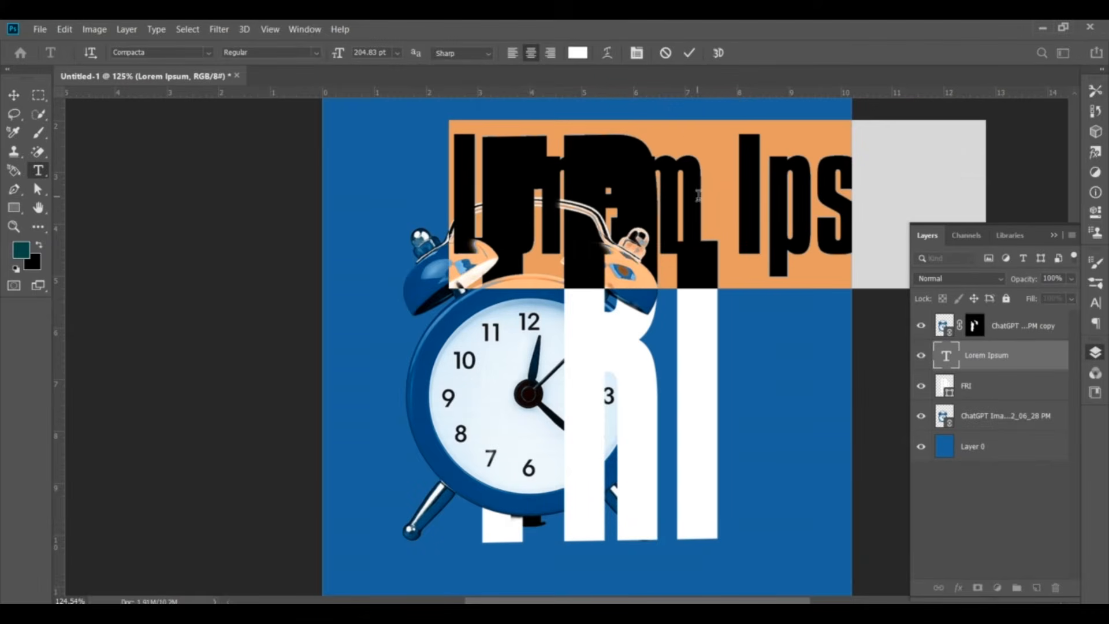
{"action": "type", "text": "DAY"}
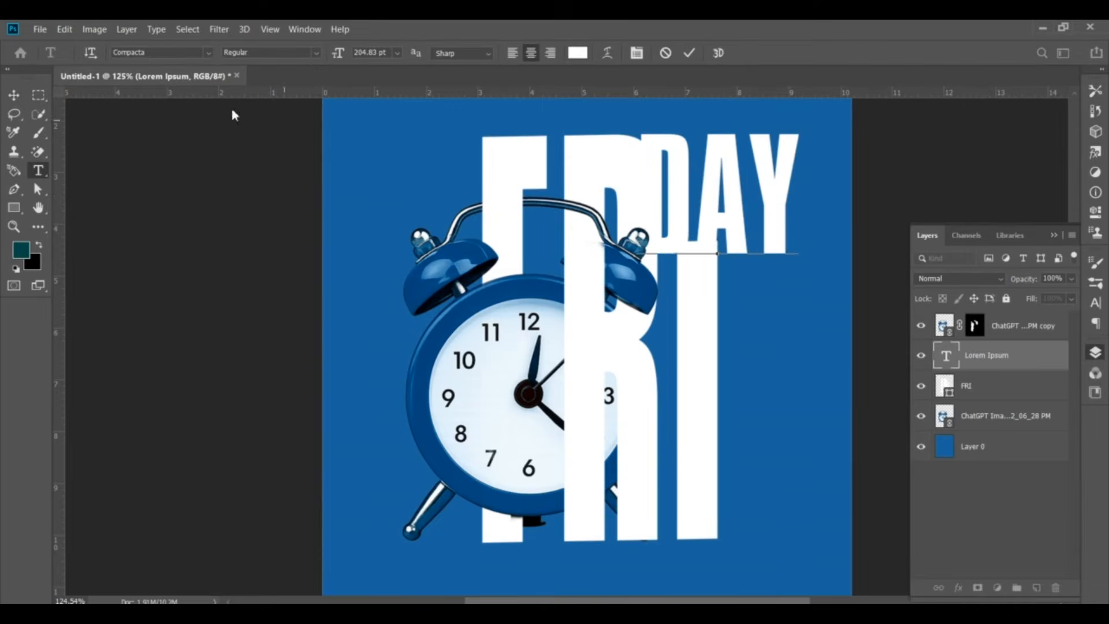
{"action": "left_click", "coordinate": [13, 94]}
{"action": "left_click_drag", "start_coordinate": [760, 199], "coordinate": [688, 138]}
Try fitting DAY above the I at 29.09% width and 43.33% height, and undo that transform.
{"action": "key", "text": "ctrl+t"}
{"action": "scroll", "coordinate": [722, 174], "scroll_direction": "up", "scroll_amount": 3}
{"action": "left_click_drag", "start_coordinate": [689, 236], "coordinate": [686, 244]}
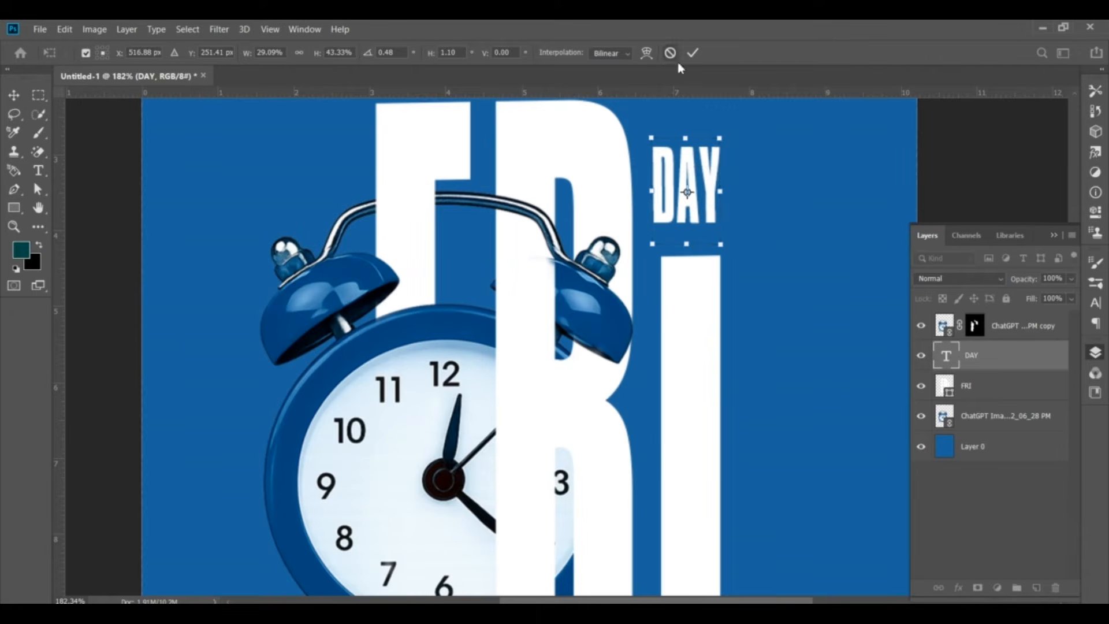
{"action": "key", "text": "Return"}
{"action": "scroll", "coordinate": [700, 206], "scroll_direction": "down", "scroll_amount": 2}
{"action": "left_click_drag", "start_coordinate": [708, 220], "coordinate": [707, 209]}
{"action": "scroll", "coordinate": [715, 215], "scroll_direction": "down", "scroll_amount": 1}
{"action": "scroll", "coordinate": [714, 215], "scroll_direction": "up", "scroll_amount": 1}
{"action": "scroll", "coordinate": [687, 225], "scroll_direction": "down", "scroll_amount": 1}
{"action": "scroll", "coordinate": [676, 230], "scroll_direction": "up", "scroll_amount": 2}
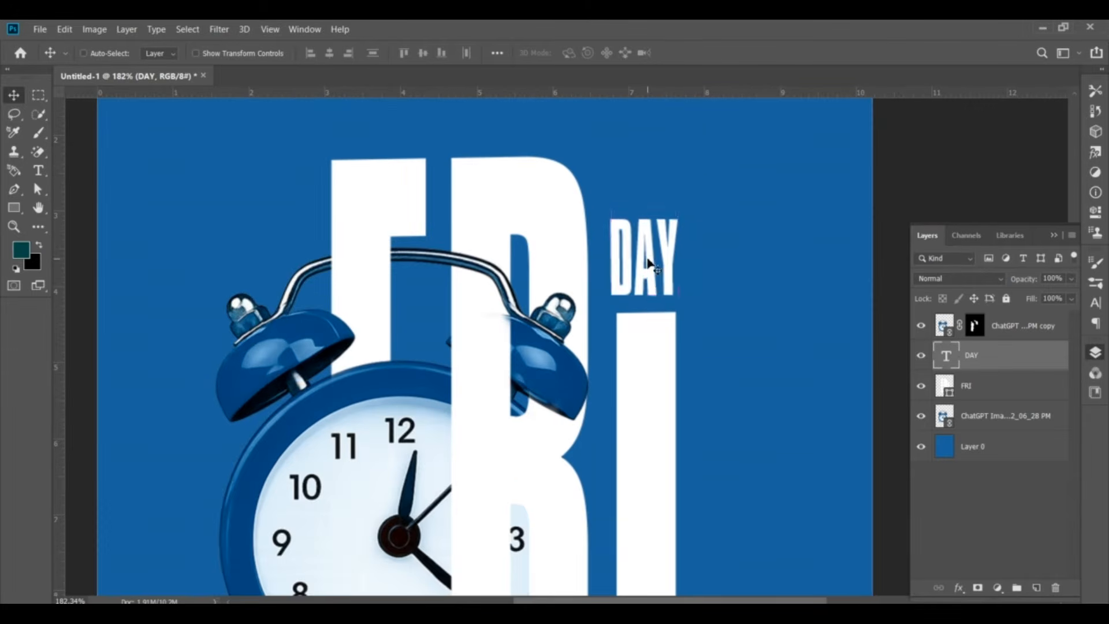
{"action": "key", "text": "ctrl+z"}
{"action": "key", "text": "ctrl+z"}
Scale DAY proportionally to 29.77% and place it just above the shortened I.
{"action": "key", "text": "ctrl+t"}
{"action": "left_click_drag", "start_coordinate": [849, 378], "coordinate": [682, 251]}
{"action": "left_click_drag", "start_coordinate": [658, 188], "coordinate": [654, 267]}
{"action": "left_click_drag", "start_coordinate": [697, 318], "coordinate": [677, 292]}
{"action": "left_click_drag", "start_coordinate": [635, 240], "coordinate": [643, 263]}
{"action": "left_click", "coordinate": [692, 53]}
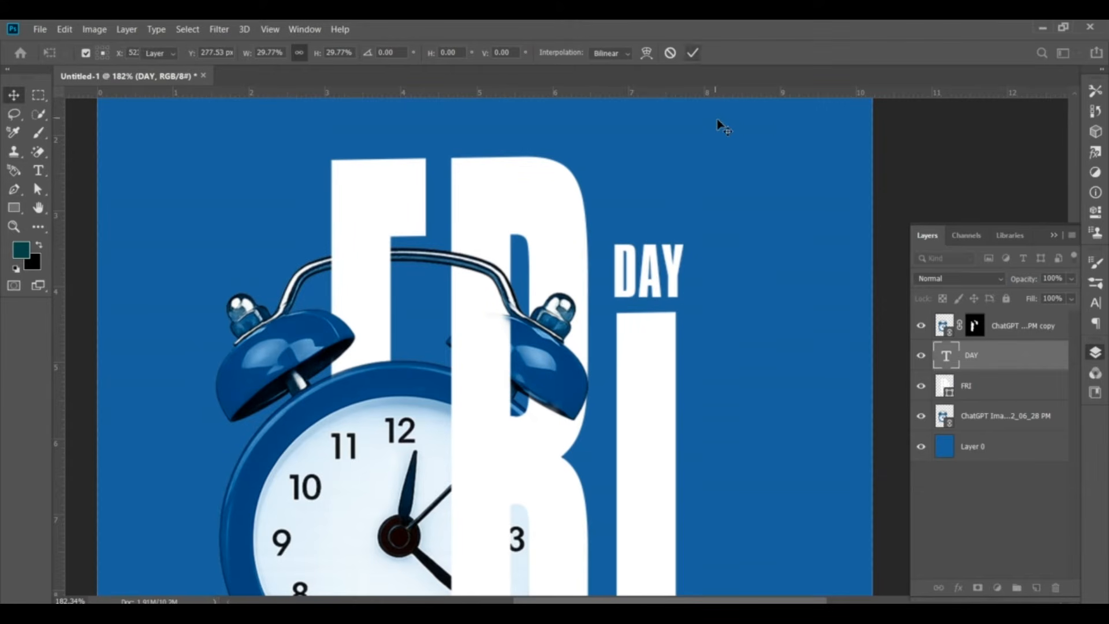
Stretch DAY upward to 155.89% of its height, keeping its width.
{"action": "key", "text": "ctrl+t"}
{"action": "left_click_drag", "start_coordinate": [651, 247], "coordinate": [652, 202]}
{"action": "key", "text": "Return"}
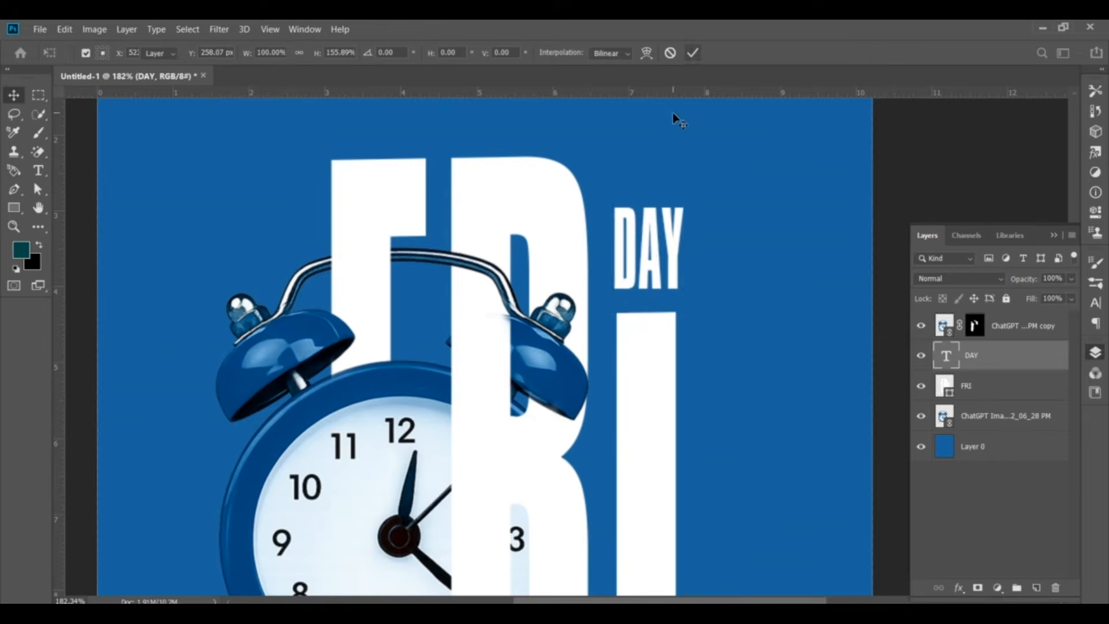
Draw a rectangle shape of about 58 × 180 px from the F's base down to the canvas's lower edge.
{"action": "key", "text": "ctrl+0"}
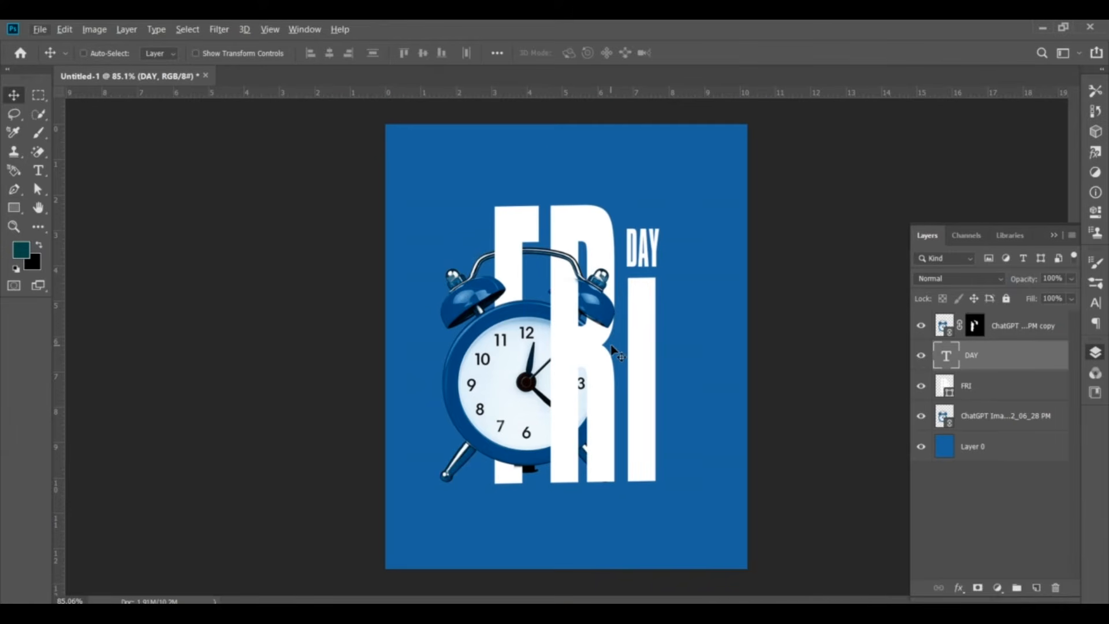
{"action": "scroll", "coordinate": [554, 453], "scroll_direction": "up", "scroll_amount": 2}
{"action": "left_click", "coordinate": [15, 211]}
{"action": "scroll", "coordinate": [493, 415], "scroll_direction": "up", "scroll_amount": 1}
{"action": "left_click_drag", "start_coordinate": [487, 416], "coordinate": [524, 531]}
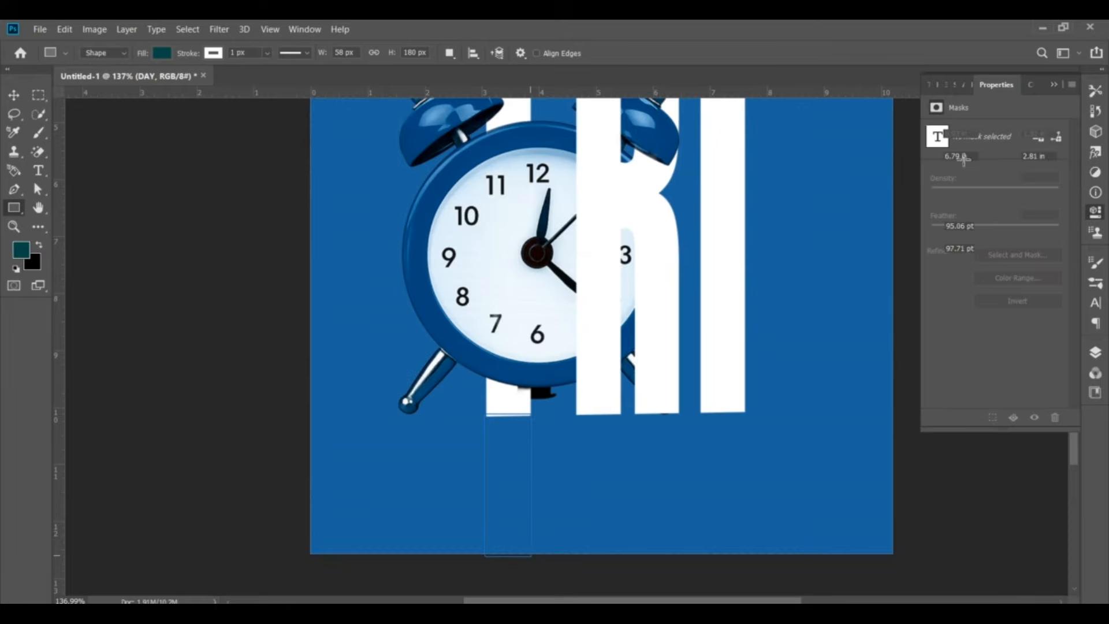
Remove the new rectangle's stroke and fill it with white.
{"action": "left_click", "coordinate": [961, 177]}
{"action": "left_click", "coordinate": [946, 203]}
{"action": "left_click", "coordinate": [940, 178]}
{"action": "left_click", "coordinate": [938, 178]}
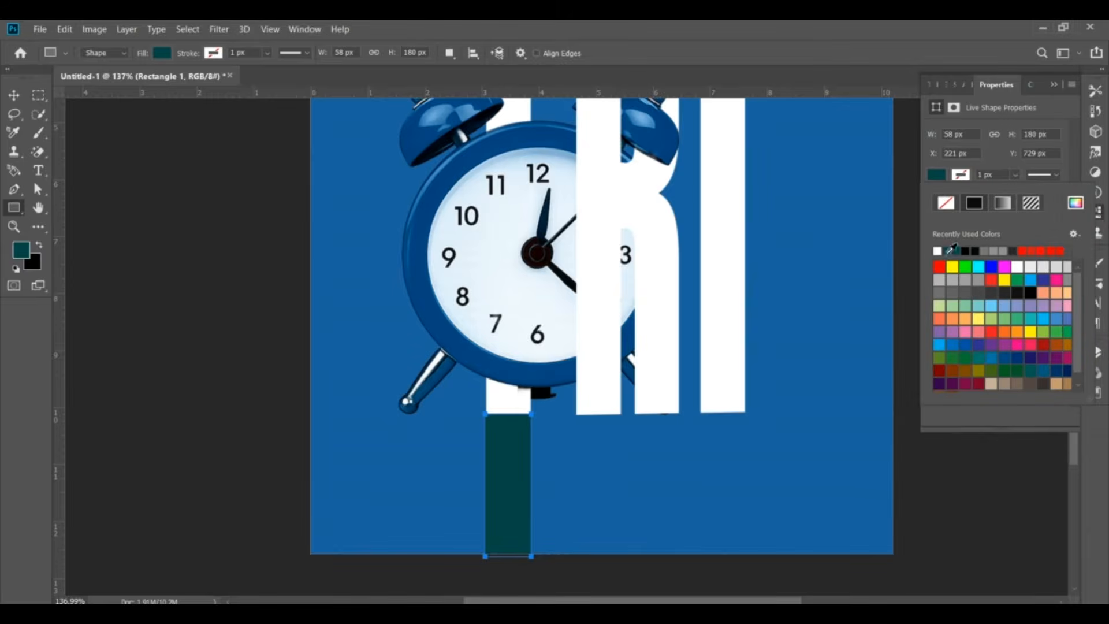
{"action": "left_click", "coordinate": [938, 251]}
{"action": "left_click", "coordinate": [16, 97]}
Narrow the rectangle to 57 px by moving its left side in to line up with the F's stem.
{"action": "scroll", "coordinate": [490, 460], "scroll_direction": "up", "scroll_amount": 6}
{"action": "key", "text": "ctrl+t"}
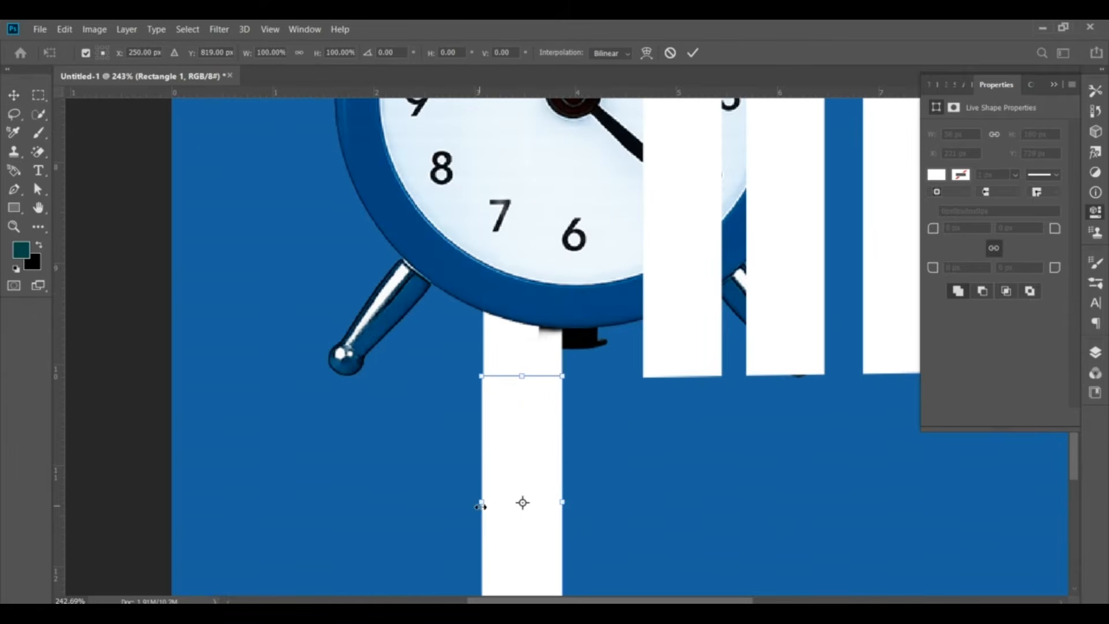
{"action": "left_click_drag", "start_coordinate": [480, 507], "coordinate": [483, 507]}
{"action": "left_click", "coordinate": [15, 96]}
{"action": "scroll", "coordinate": [705, 201], "scroll_direction": "down", "scroll_amount": 7}
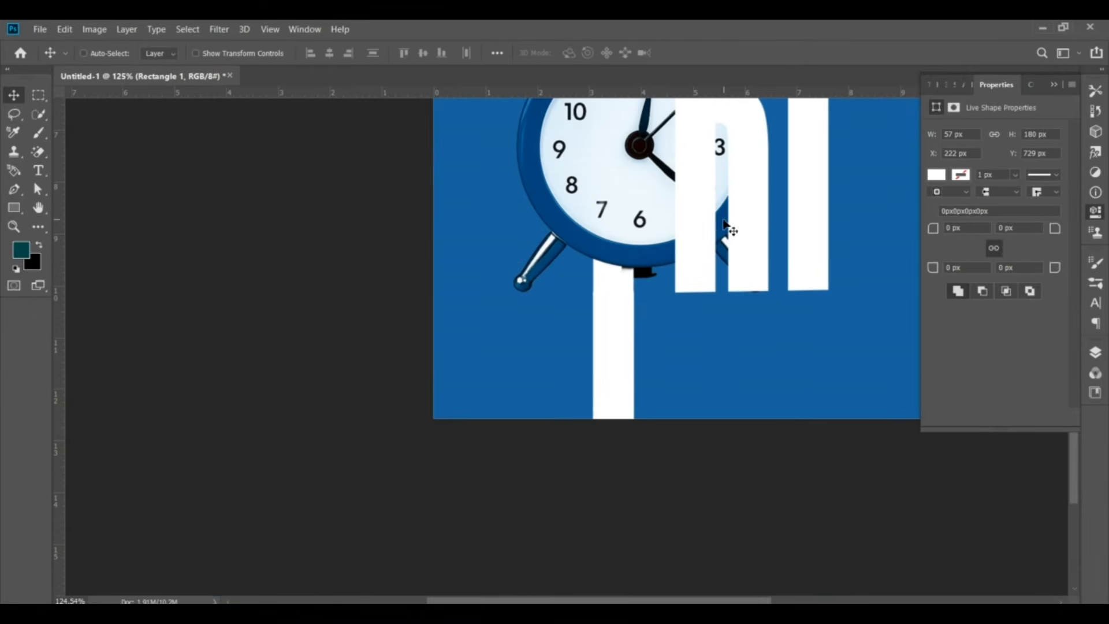
{"action": "scroll", "coordinate": [727, 236], "scroll_direction": "down", "scroll_amount": 3}
{"action": "left_click", "coordinate": [1053, 85]}
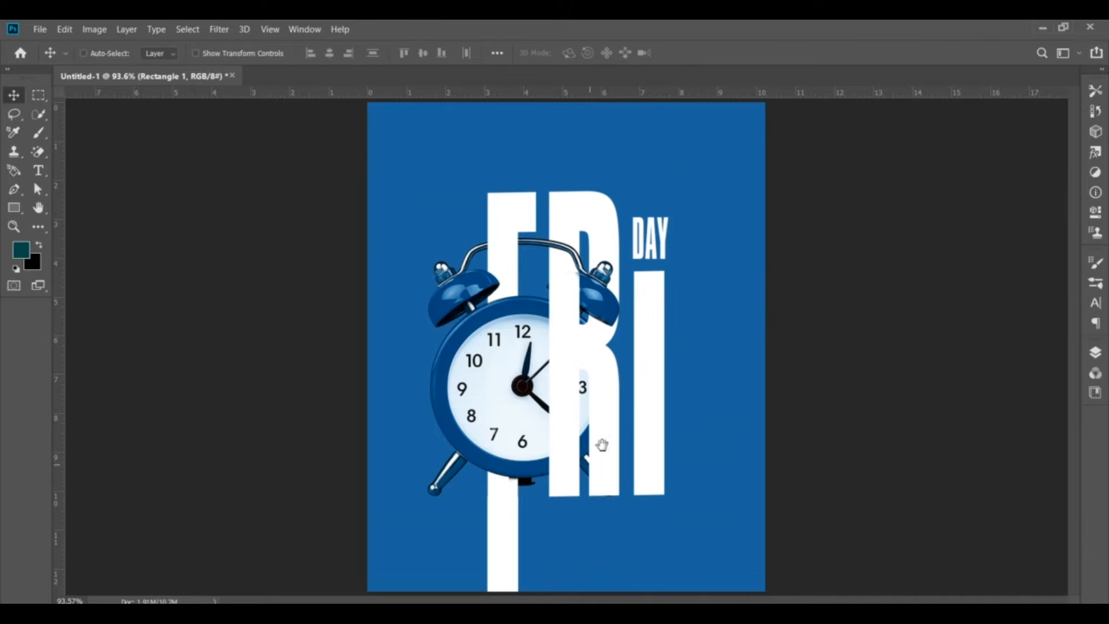
Paint white on the clock copy's mask with a 25 px brush to reveal the clock's right foot over the R.
{"action": "left_click", "coordinate": [1095, 351]}
{"action": "left_click", "coordinate": [974, 326]}
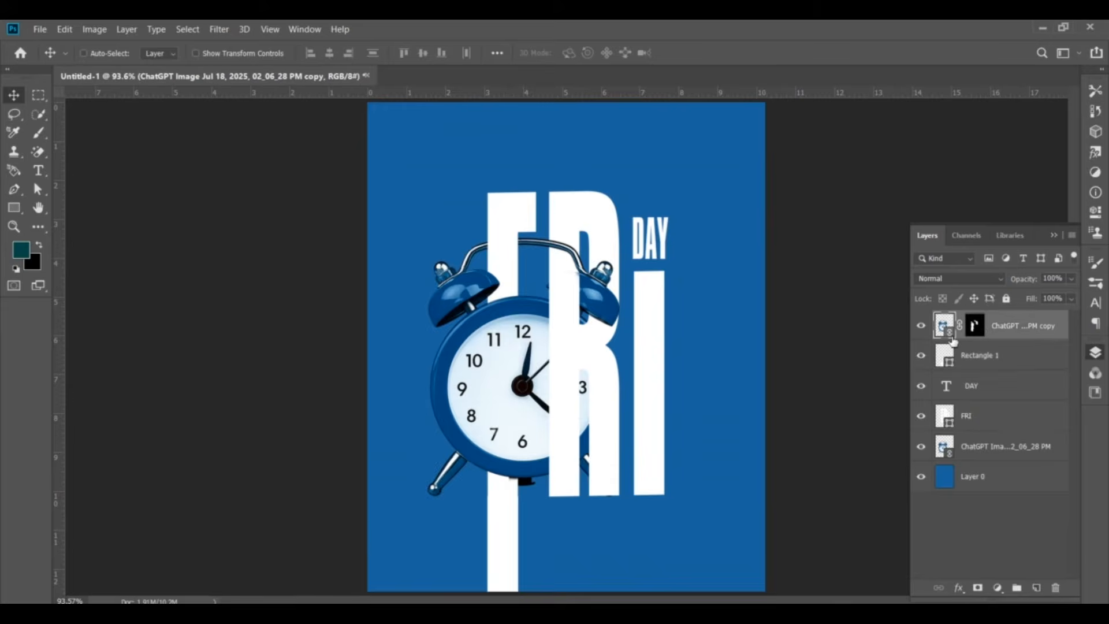
{"action": "scroll", "coordinate": [632, 509], "scroll_direction": "up", "scroll_amount": 4}
{"action": "key", "text": "b"}
{"action": "key", "text": "d"}
{"action": "right_click", "coordinate": [581, 452]}
{"action": "left_click_drag", "start_coordinate": [582, 451], "coordinate": [594, 487]}
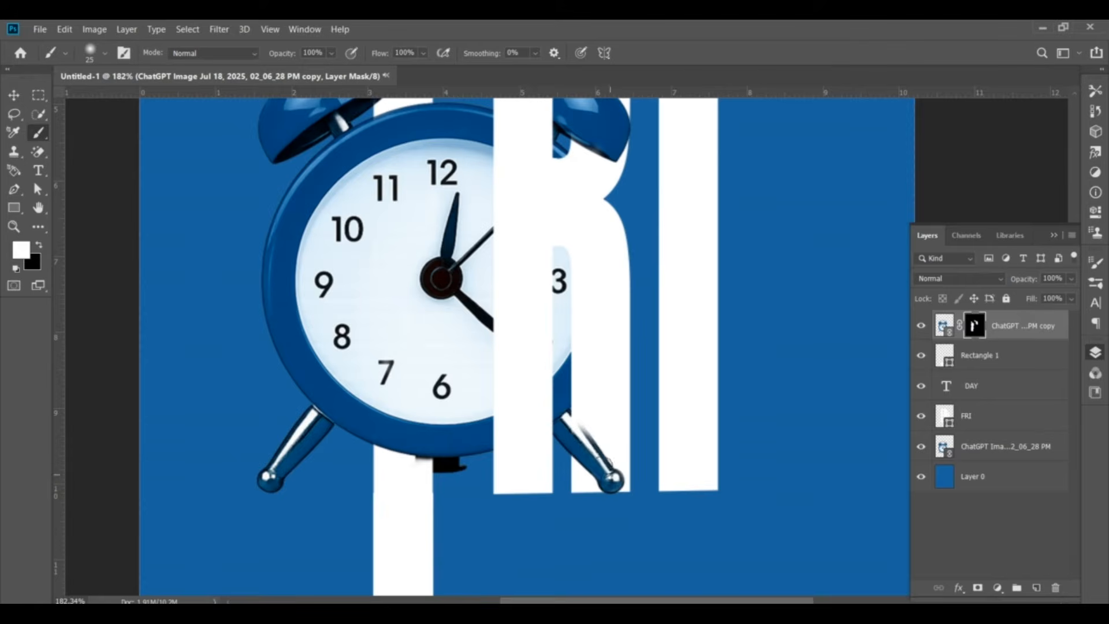
{"action": "left_click", "coordinate": [14, 95]}
{"action": "scroll", "coordinate": [516, 367], "scroll_direction": "down", "scroll_amount": 6}
{"action": "scroll", "coordinate": [554, 442], "scroll_direction": "up", "scroll_amount": 3}
{"action": "left_click_drag", "start_coordinate": [547, 479], "coordinate": [553, 464]}
{"action": "scroll", "coordinate": [480, 490], "scroll_direction": "up", "scroll_amount": 1}
{"action": "left_click_drag", "start_coordinate": [419, 494], "coordinate": [480, 483]}
{"action": "key", "text": "ctrl+z"}
Duplicate Rectangle 1 and place the copy directly below the R's left stem.
{"action": "left_click", "coordinate": [971, 357]}
{"action": "left_click_drag", "start_coordinate": [429, 521], "coordinate": [540, 517]}
{"action": "key", "text": "ctrl+z"}
{"action": "scroll", "coordinate": [426, 478], "scroll_direction": "up", "scroll_amount": 2}
{"action": "scroll", "coordinate": [426, 479], "scroll_direction": "up", "scroll_amount": 1}
{"action": "key", "text": "ctrl+t"}
{"action": "left_click", "coordinate": [14, 96]}
Duplicate the rectangle again and place this copy directly below the R's right leg.
{"action": "scroll", "coordinate": [546, 514], "scroll_direction": "up", "scroll_amount": 4}
{"action": "left_click_drag", "start_coordinate": [584, 449], "coordinate": [606, 471]}
{"action": "scroll", "coordinate": [553, 448], "scroll_direction": "down", "scroll_amount": 2}
{"action": "scroll", "coordinate": [552, 448], "scroll_direction": "down", "scroll_amount": 3}
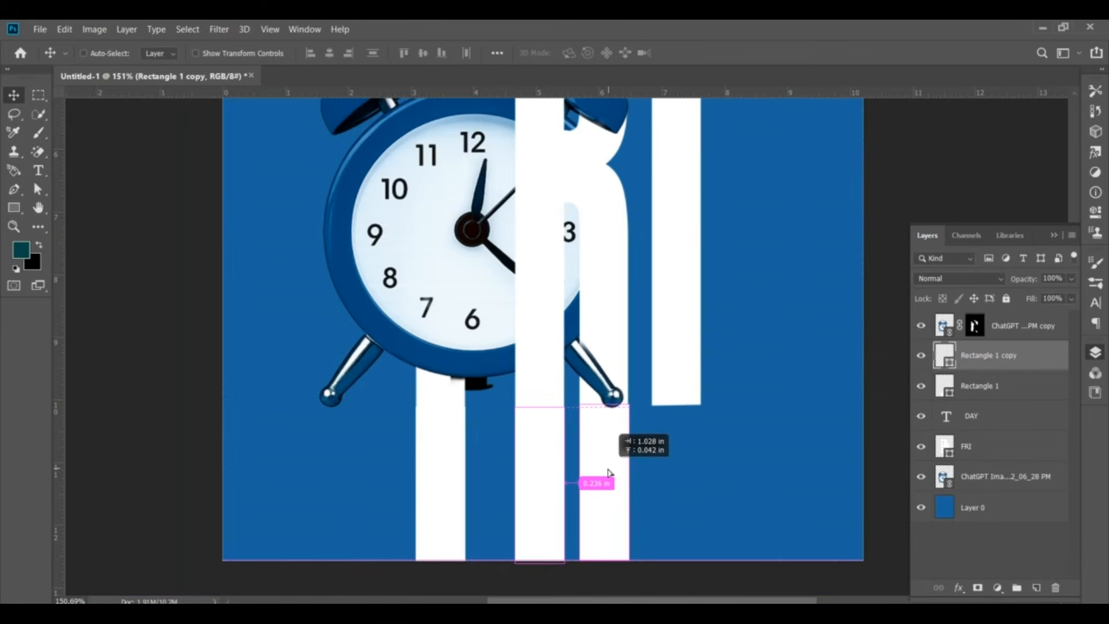
Fine-tune the sides of the three rectangles to line up with the F and R stems above them.
{"action": "scroll", "coordinate": [539, 466], "scroll_direction": "up", "scroll_amount": 2}
{"action": "key", "text": "ctrl+t"}
{"action": "scroll", "coordinate": [670, 434], "scroll_direction": "up", "scroll_amount": 3}
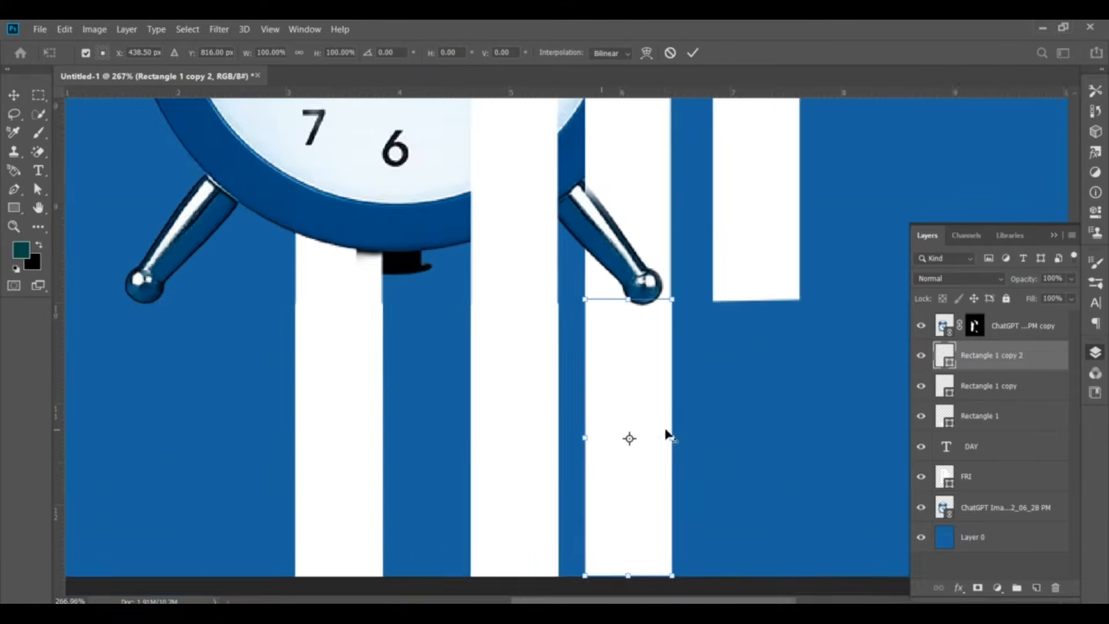
{"action": "left_click_drag", "start_coordinate": [676, 441], "coordinate": [673, 441]}
{"action": "left_click", "coordinate": [950, 389]}
{"action": "key", "text": "ctrl+t"}
{"action": "left_click_drag", "start_coordinate": [536, 447], "coordinate": [533, 448]}
{"action": "left_click", "coordinate": [963, 421]}
{"action": "key", "text": "ctrl+t"}
{"action": "left_click_drag", "start_coordinate": [326, 437], "coordinate": [545, 448]}
{"action": "left_click", "coordinate": [7, 95]}
Duplicate Rectangle 1 copy 2 and place the new copy directly below the I.
{"action": "scroll", "coordinate": [384, 265], "scroll_direction": "down", "scroll_amount": 5}
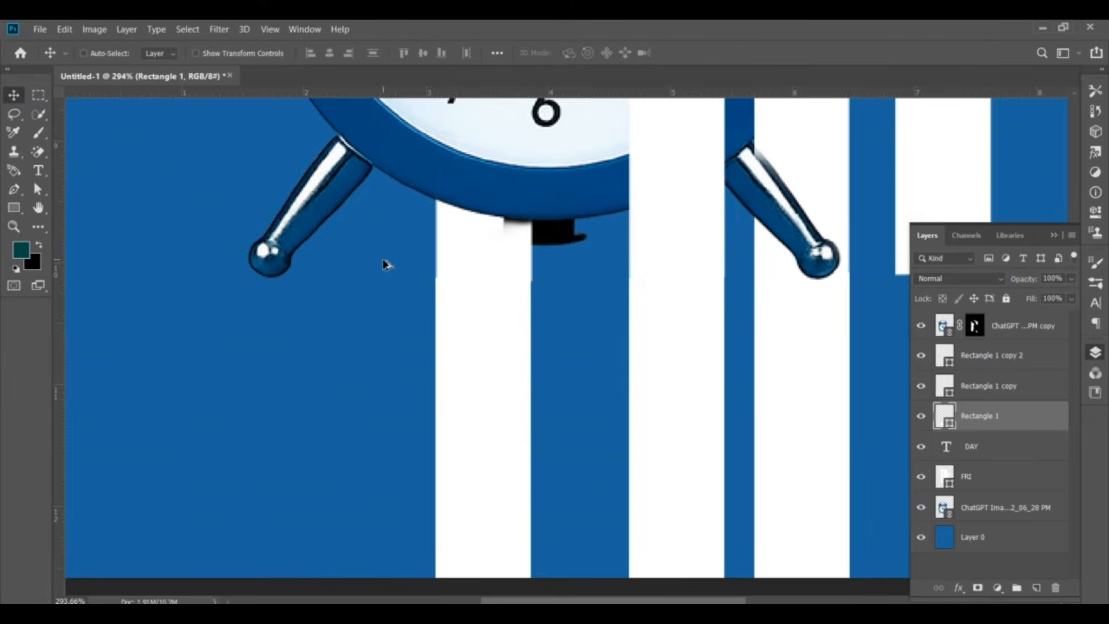
{"action": "scroll", "coordinate": [474, 364], "scroll_direction": "up", "scroll_amount": 4}
{"action": "left_click_drag", "start_coordinate": [475, 350], "coordinate": [477, 354]}
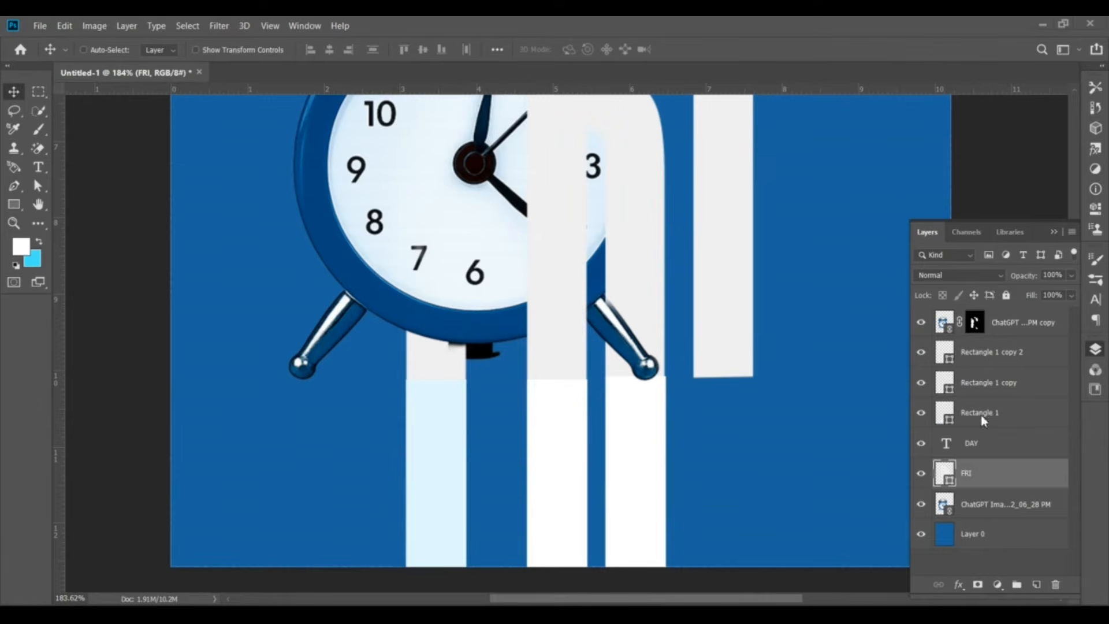
{"action": "left_click", "coordinate": [984, 358]}
{"action": "left_click_drag", "start_coordinate": [641, 453], "coordinate": [743, 456]}
{"action": "key", "text": "ctrl+z"}
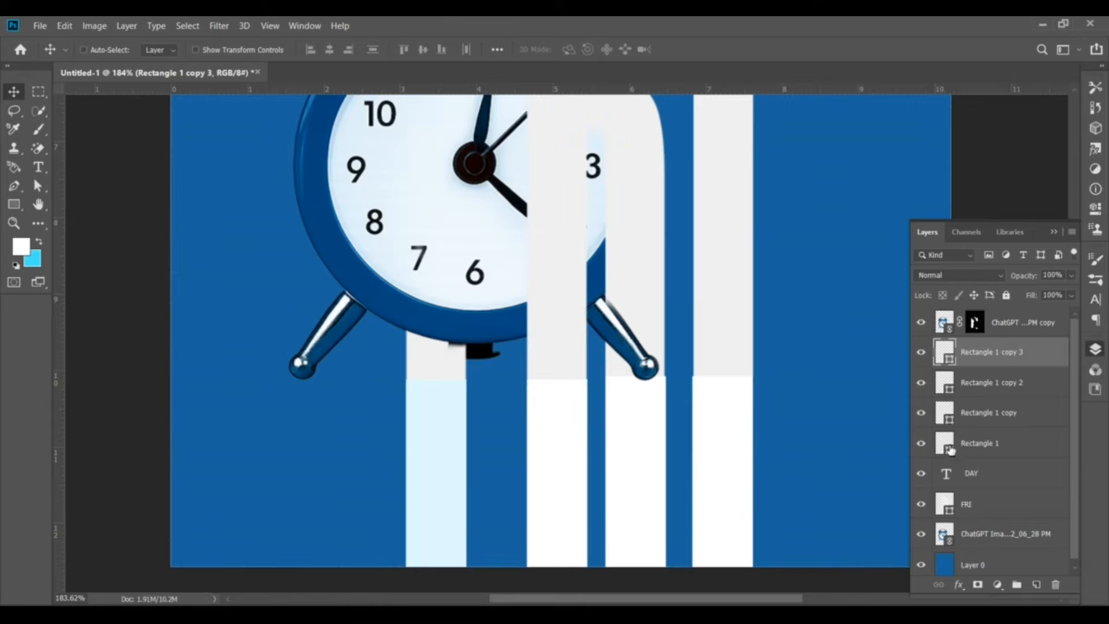
Set the fill colour of Rectangle 1 and Rectangle 1 copy to #FFD700.
{"action": "double_click", "coordinate": [946, 457]}
{"action": "type", "text": "FFD700"}
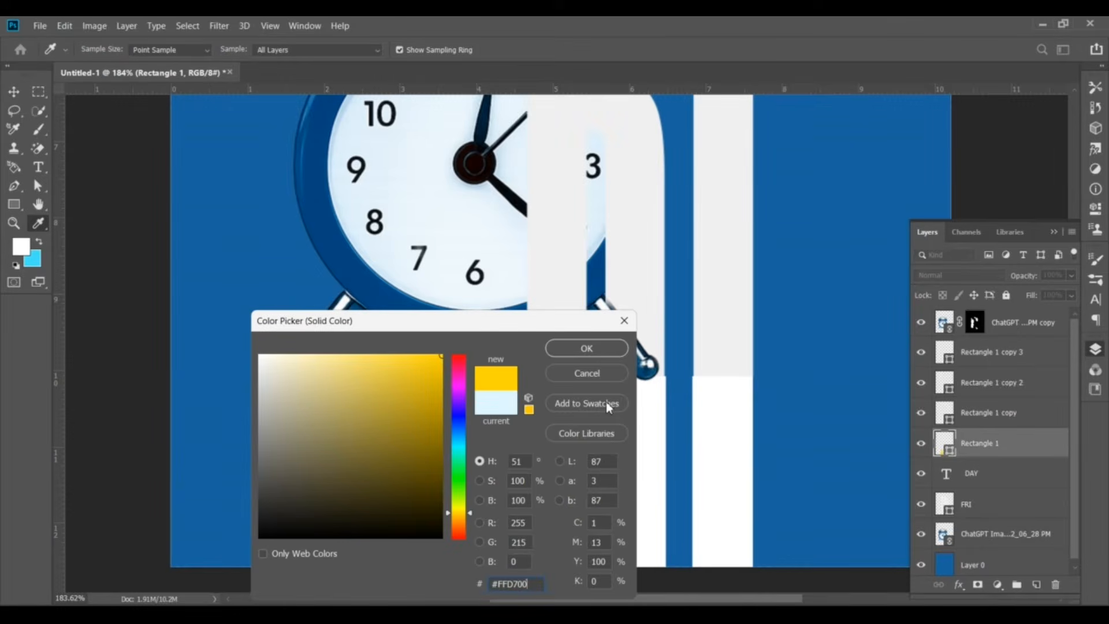
{"action": "left_click", "coordinate": [587, 348]}
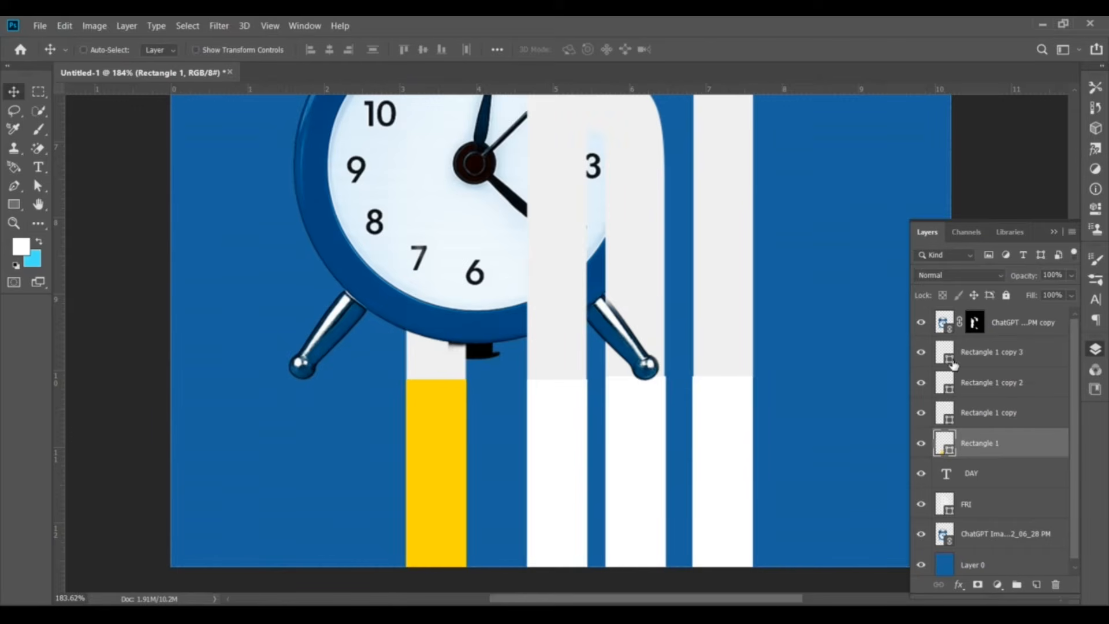
{"action": "double_click", "coordinate": [946, 416]}
{"action": "type", "text": "FFD700"}
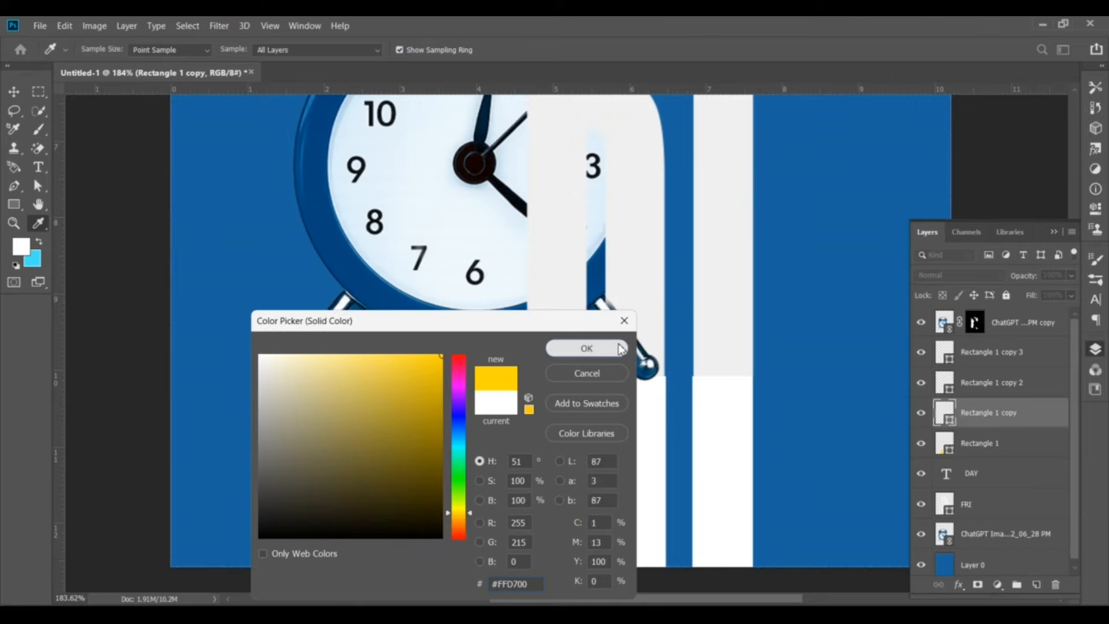
{"action": "left_click", "coordinate": [587, 348]}
Set the fill colour of Rectangle 1 copy 2 and Rectangle 1 copy 3 to #FFD700.
{"action": "double_click", "coordinate": [945, 388]}
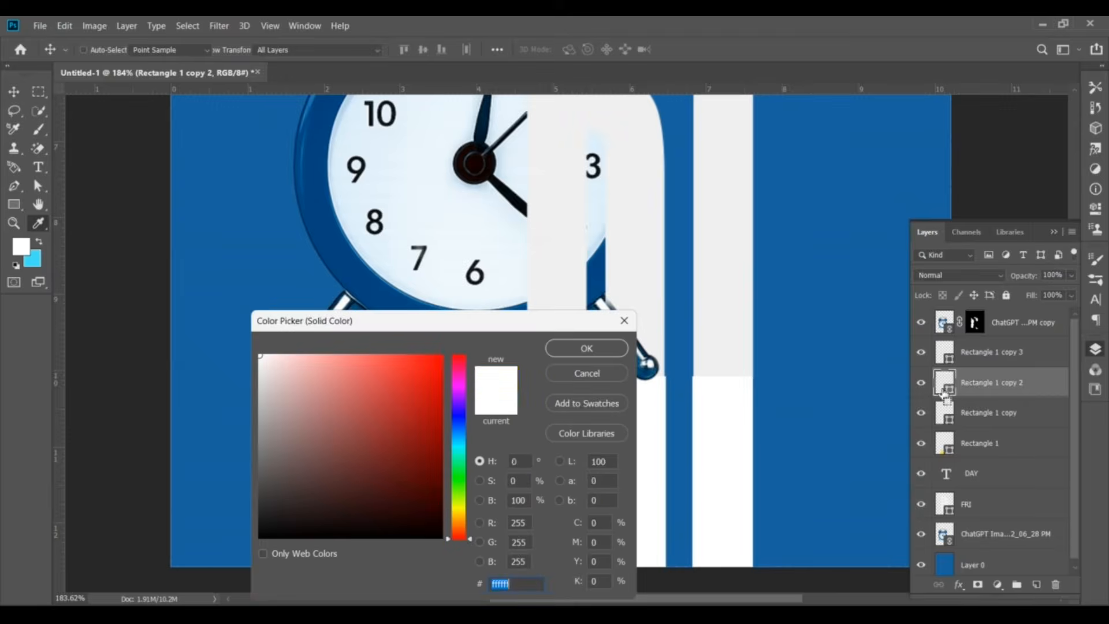
{"action": "type", "text": "ffd700"}
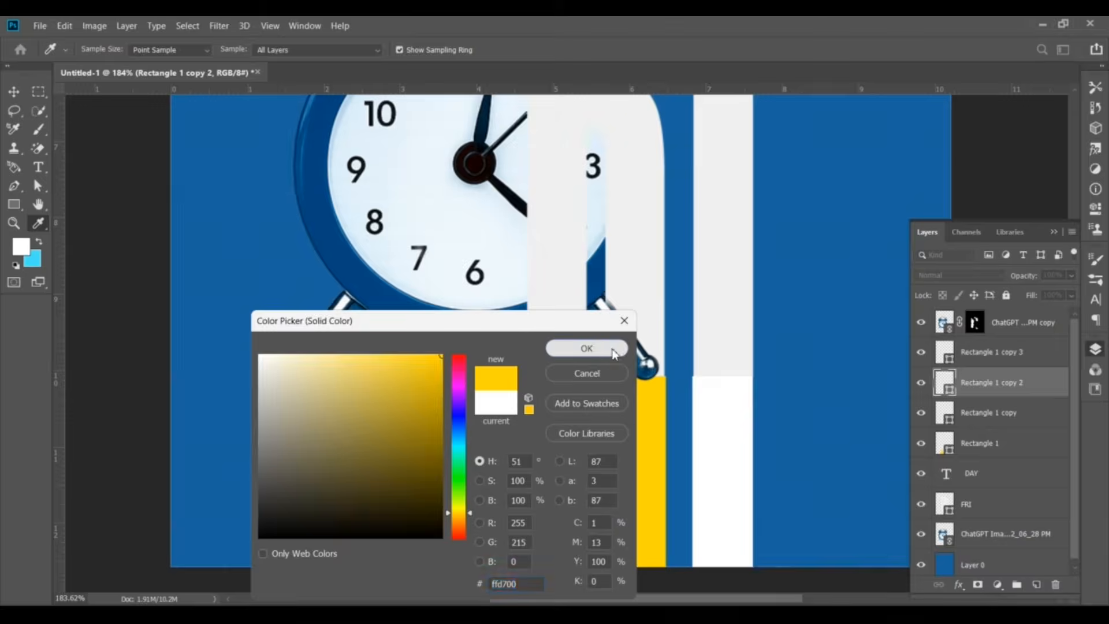
{"action": "left_click", "coordinate": [616, 348]}
{"action": "double_click", "coordinate": [951, 363]}
{"action": "type", "text": "FFD700"}
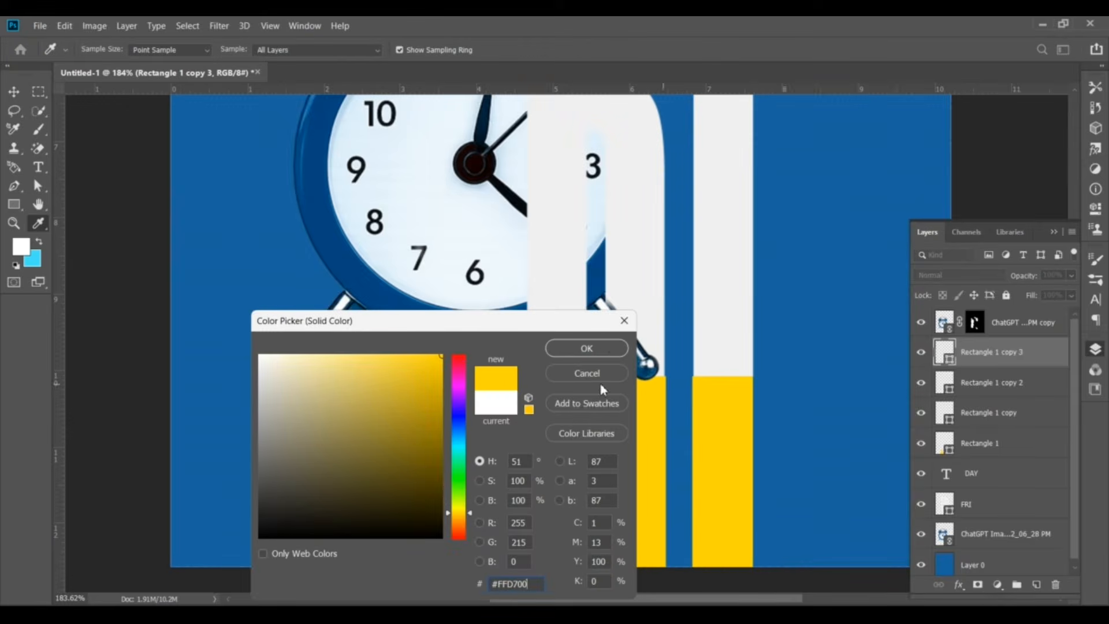
{"action": "left_click", "coordinate": [607, 350]}
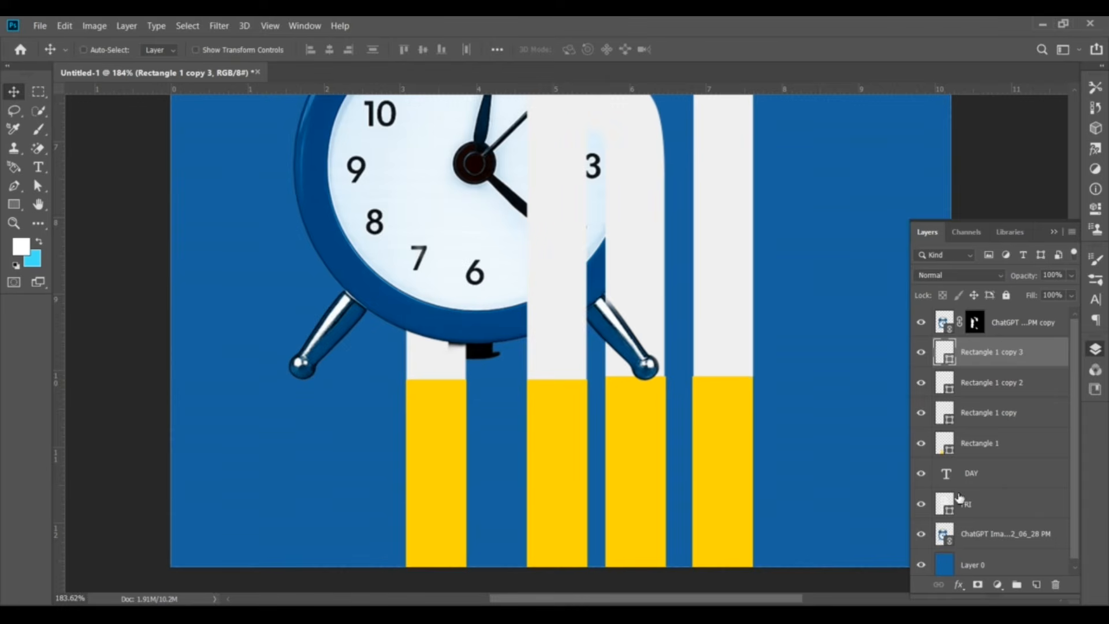
Set the fill colour of the FRI shape layer to #FFD700.
{"action": "double_click", "coordinate": [945, 504]}
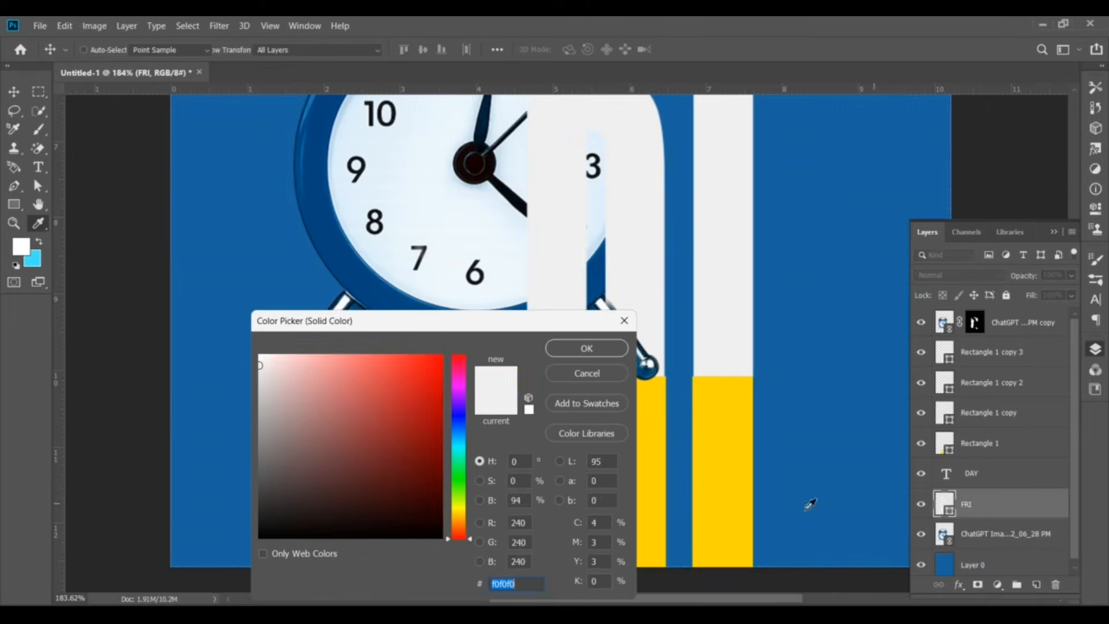
{"action": "type", "text": "FFD700"}
{"action": "left_click", "coordinate": [617, 346]}
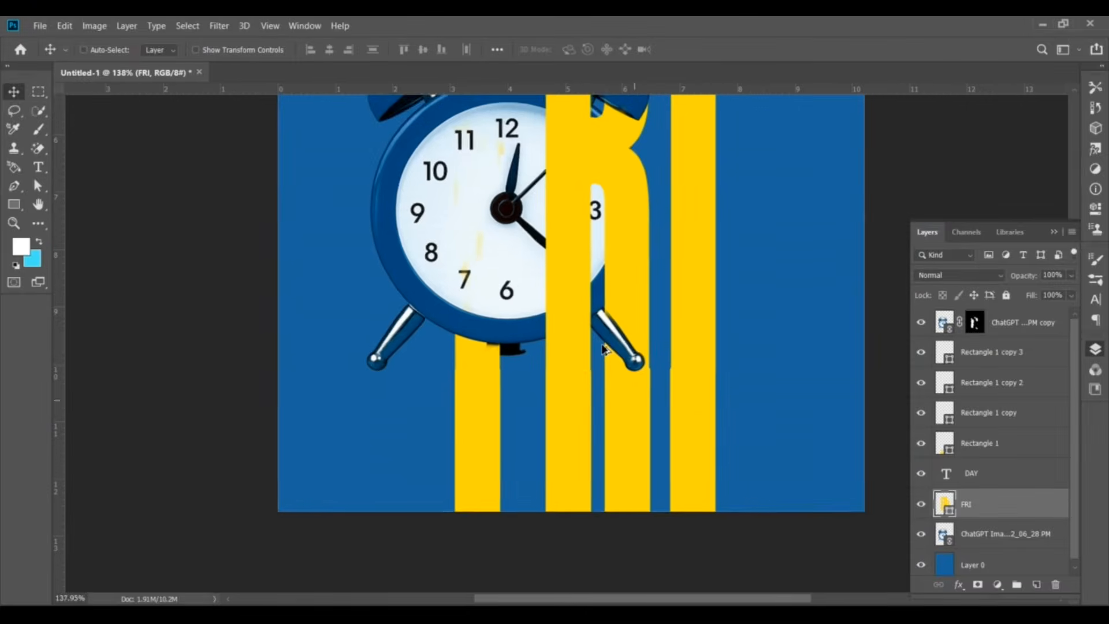
{"action": "scroll", "coordinate": [607, 352], "scroll_direction": "down", "scroll_amount": 5}
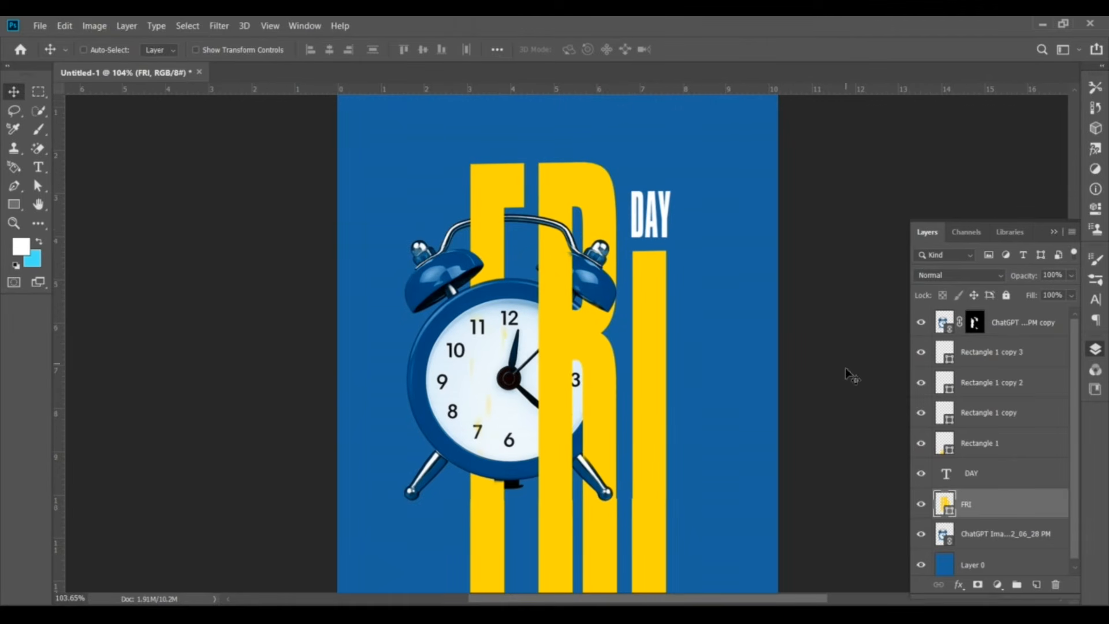
Convert the DAY text layer to a shape.
{"action": "left_click", "coordinate": [959, 478]}
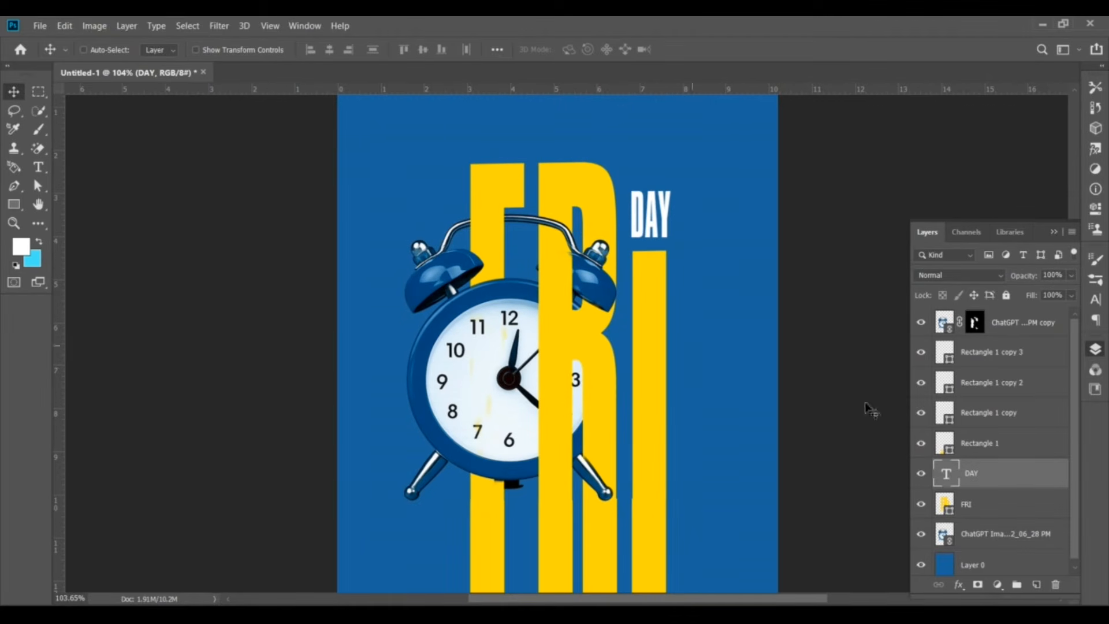
{"action": "right_click", "coordinate": [985, 472]}
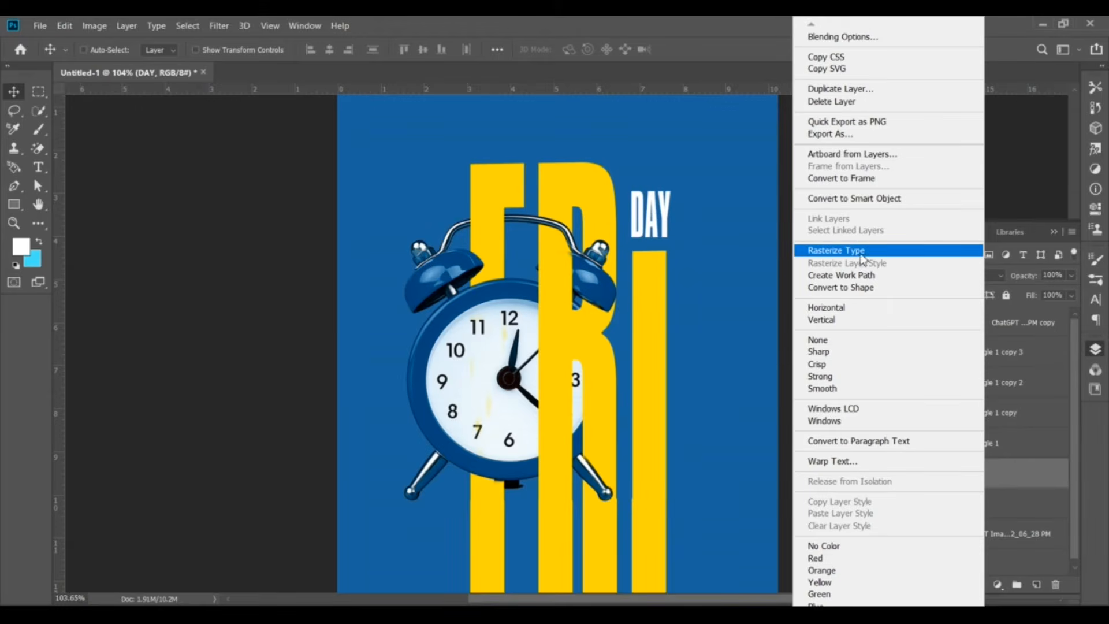
{"action": "left_click", "coordinate": [848, 288]}
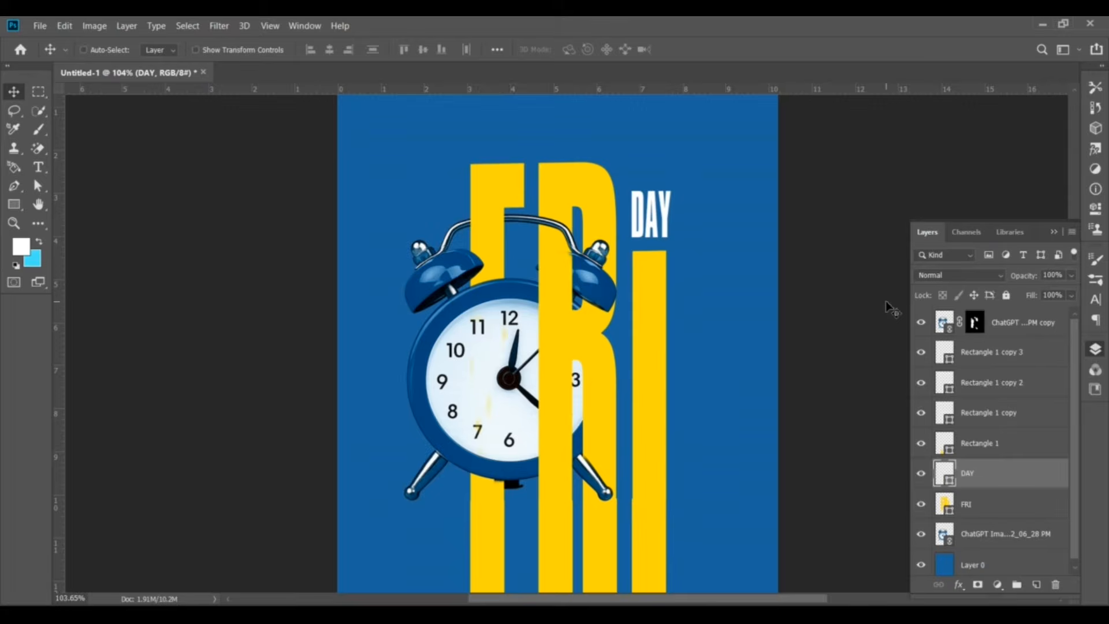
Set the fill colour of the DAY shape to #FFD700.
{"action": "double_click", "coordinate": [954, 487]}
{"action": "type", "text": "FFD700"}
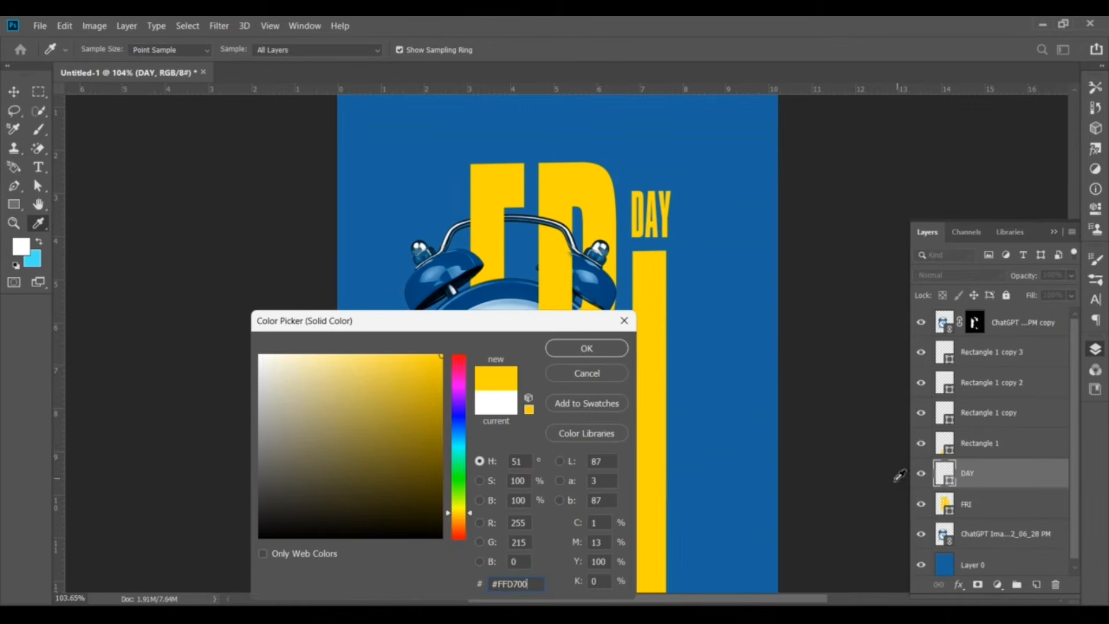
{"action": "left_click", "coordinate": [612, 354]}
{"action": "key", "text": "v"}
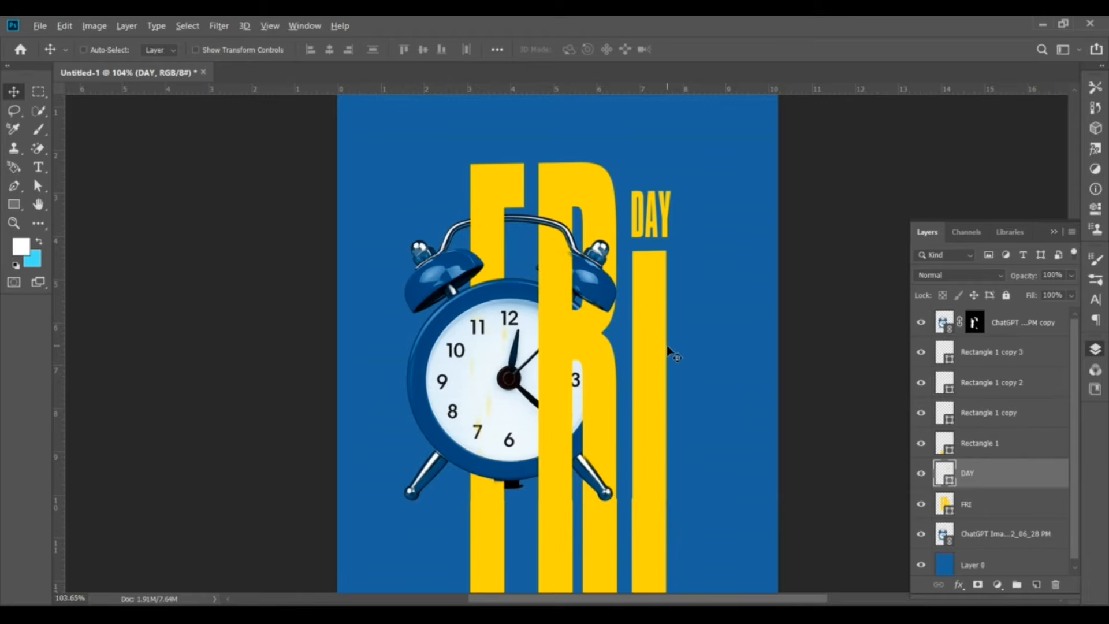
{"action": "scroll", "coordinate": [669, 351], "scroll_direction": "down", "scroll_amount": 2}
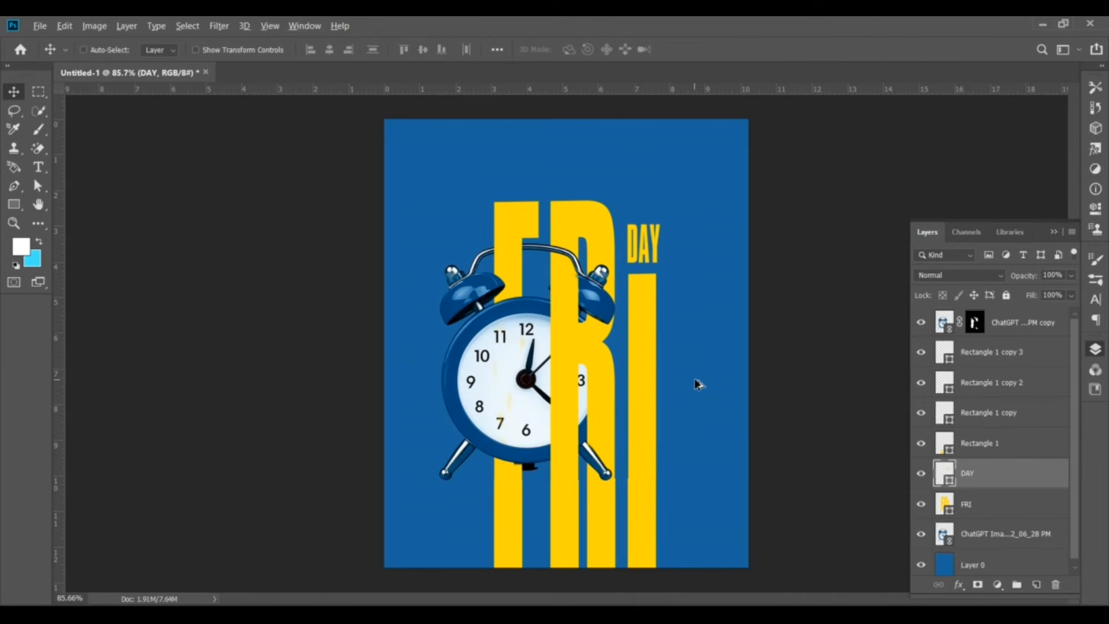
{"action": "scroll", "coordinate": [699, 384], "scroll_direction": "down", "scroll_amount": 1}
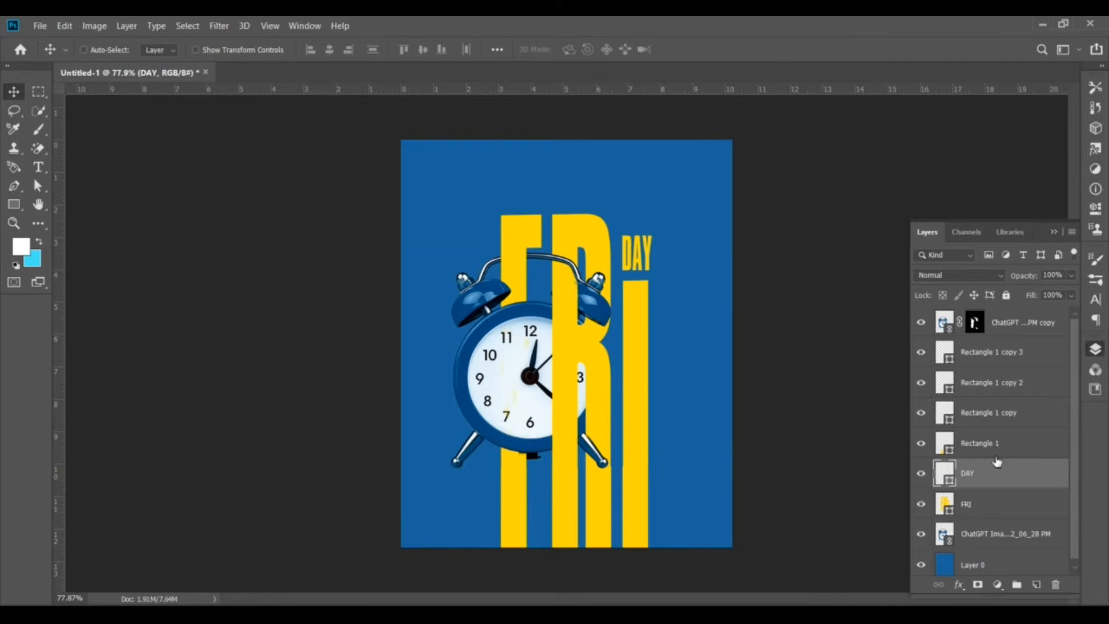
Group the DAY shape together with the four rectangle layers.
{"action": "left_click", "coordinate": [976, 454], "text": "shift"}
{"action": "left_click", "coordinate": [977, 418], "text": "shift"}
{"action": "left_click", "coordinate": [977, 386], "text": "shift"}
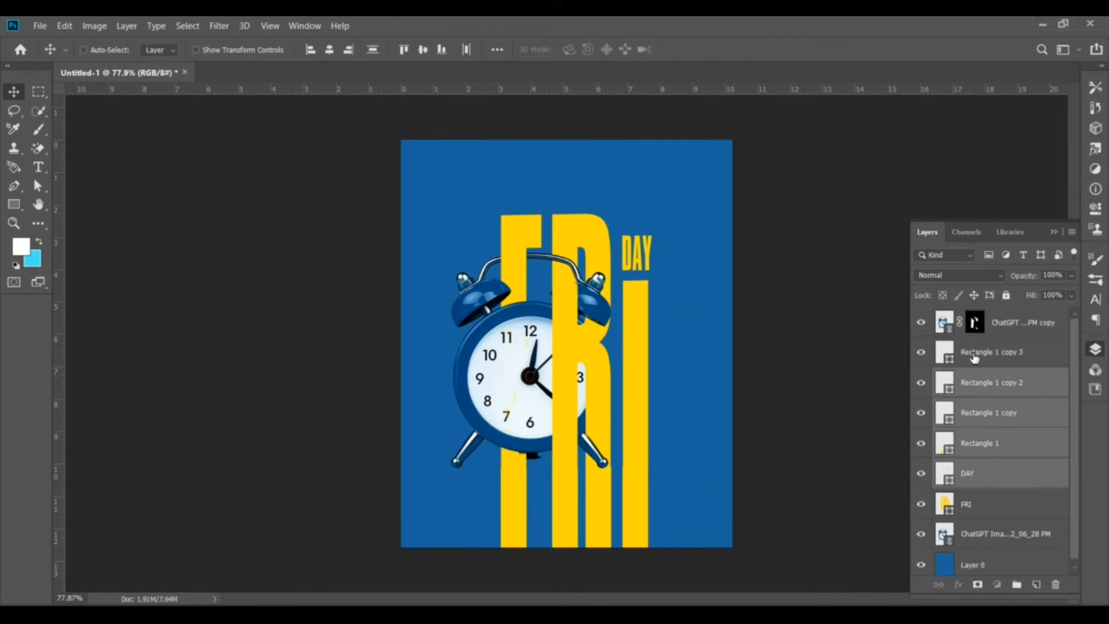
{"action": "left_click", "coordinate": [975, 356], "text": "shift"}
{"action": "key", "text": "ctrl"}
{"action": "key", "text": "ctrl+g"}
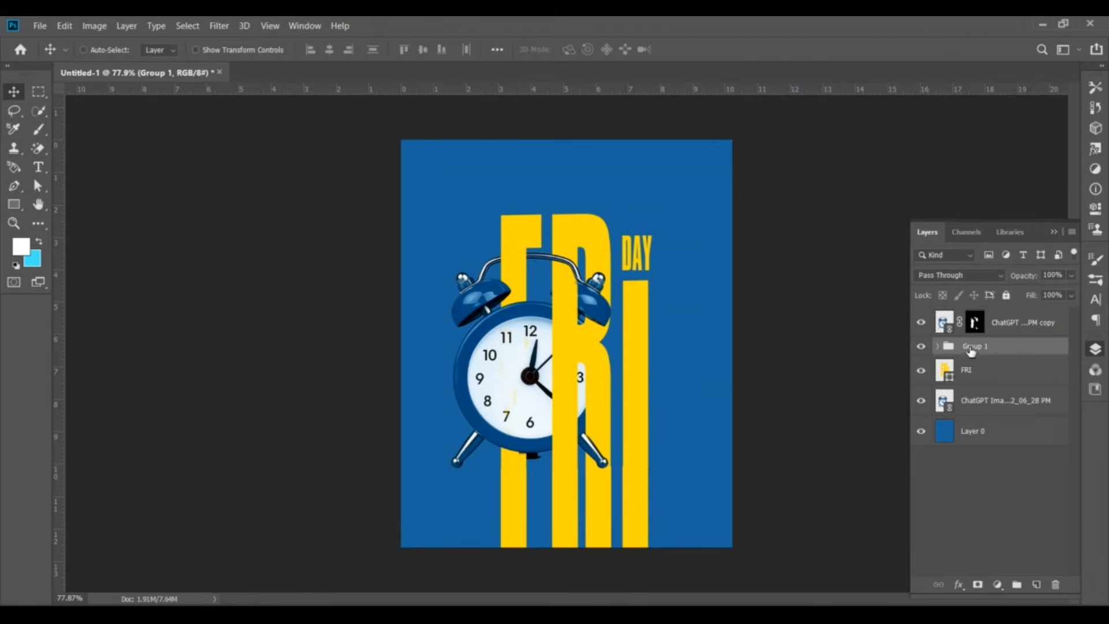
{"action": "double_click", "coordinate": [973, 346]}
{"action": "left_click", "coordinate": [1014, 367]}
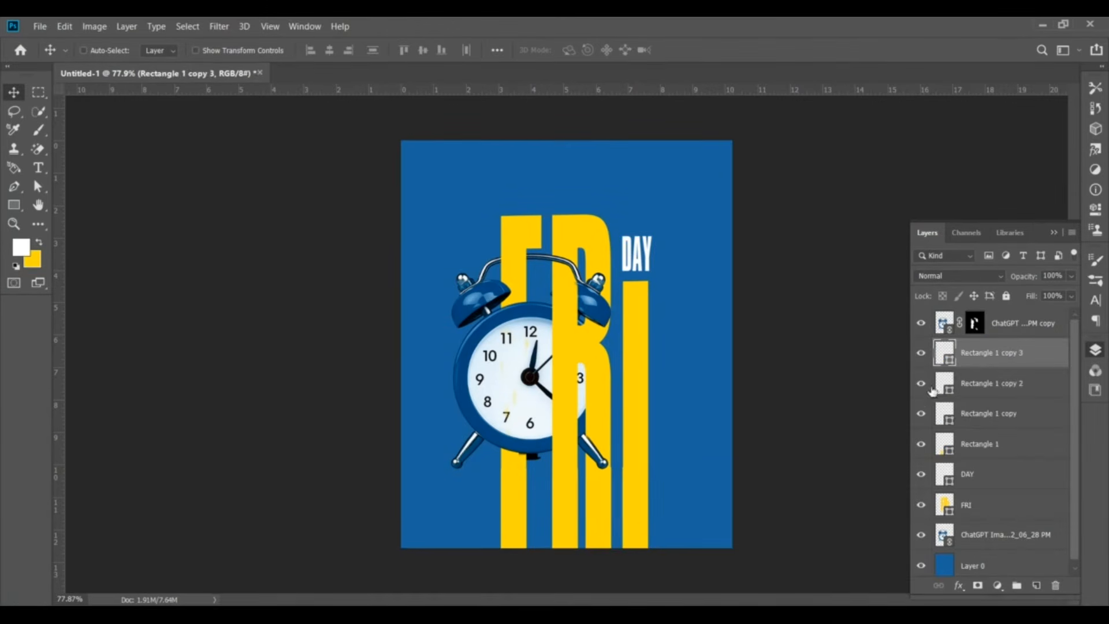
Convert Rectangle 1 copy, copy 2 and copy 3 together into one Smart Object.
{"action": "left_click", "coordinate": [971, 386], "text": "ctrl"}
{"action": "left_click", "coordinate": [977, 416], "text": "ctrl"}
{"action": "right_click", "coordinate": [980, 416]}
{"action": "left_click", "coordinate": [908, 429]}
{"action": "right_click", "coordinate": [954, 355]}
{"action": "right_click", "coordinate": [963, 353]}
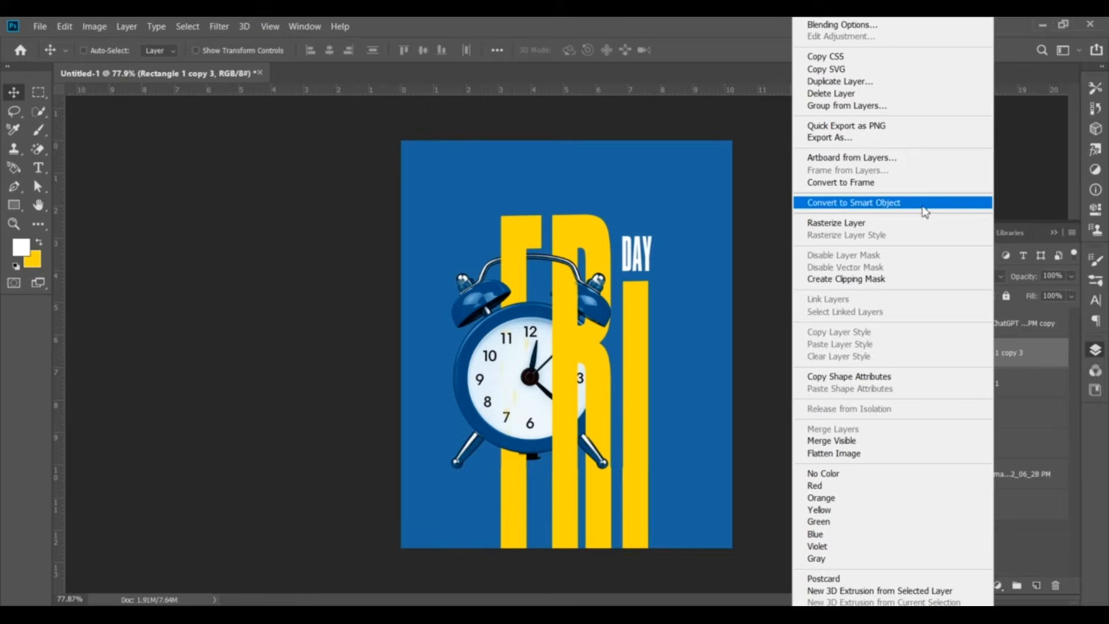
{"action": "left_click", "coordinate": [877, 209]}
Add a layer mask to the Rectangle 1 copy 3 Smart Object and fade its lower end with upward linear gradients at 37% opacity.
{"action": "left_click", "coordinate": [978, 586]}
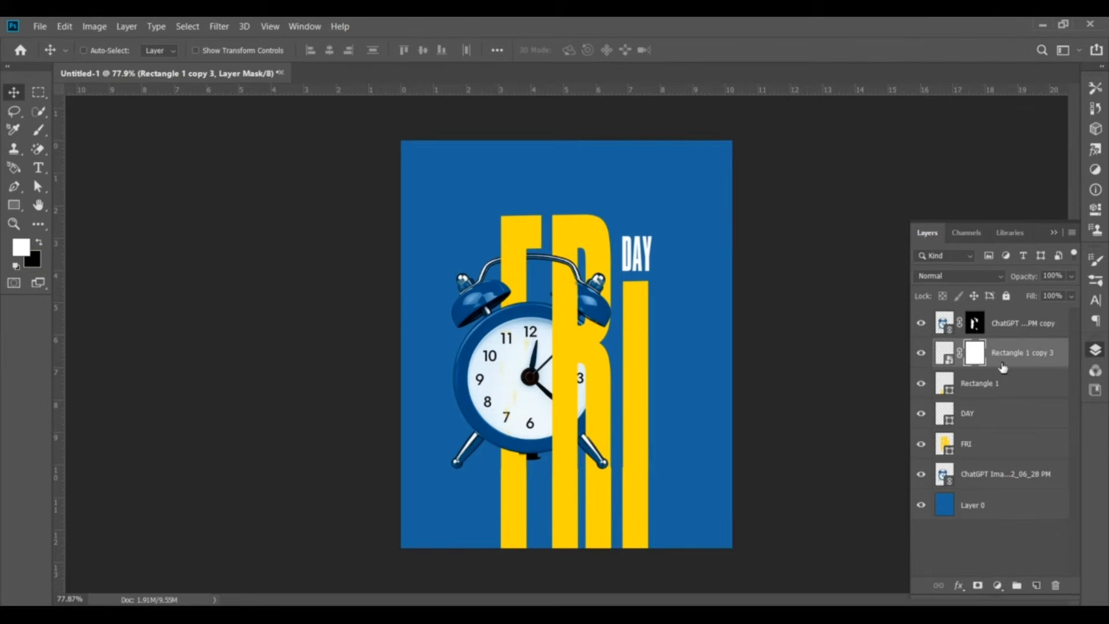
{"action": "key", "text": "g"}
{"action": "left_click", "coordinate": [113, 50]}
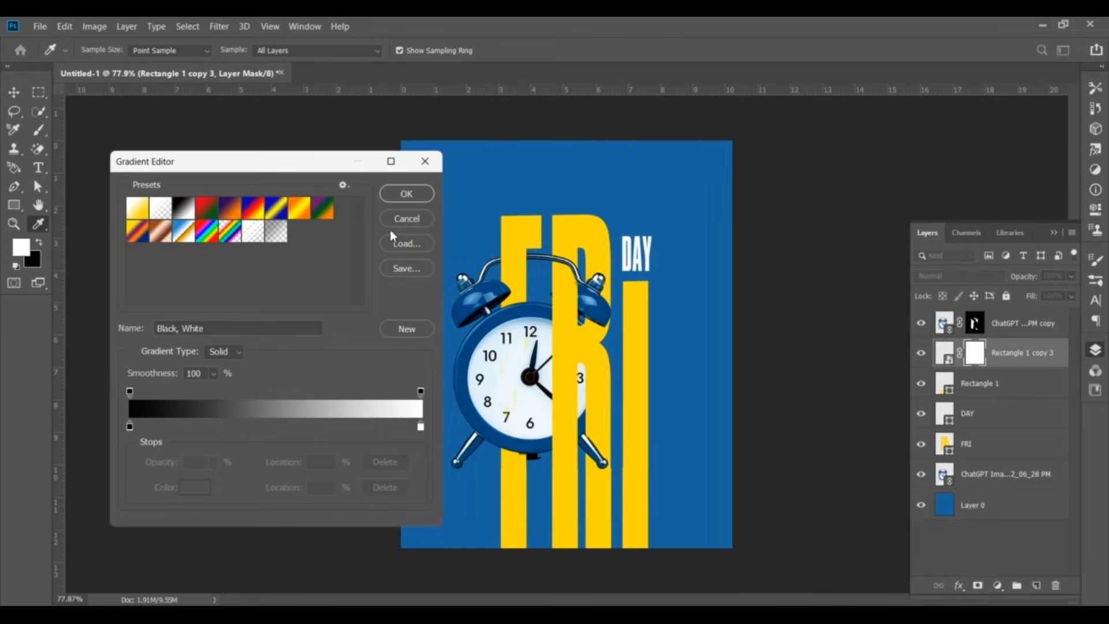
{"action": "left_click", "coordinate": [409, 196]}
{"action": "left_click_drag", "start_coordinate": [599, 549], "coordinate": [598, 458]}
{"action": "left_click_drag", "start_coordinate": [594, 512], "coordinate": [596, 462]}
{"action": "left_click_drag", "start_coordinate": [595, 530], "coordinate": [568, 469]}
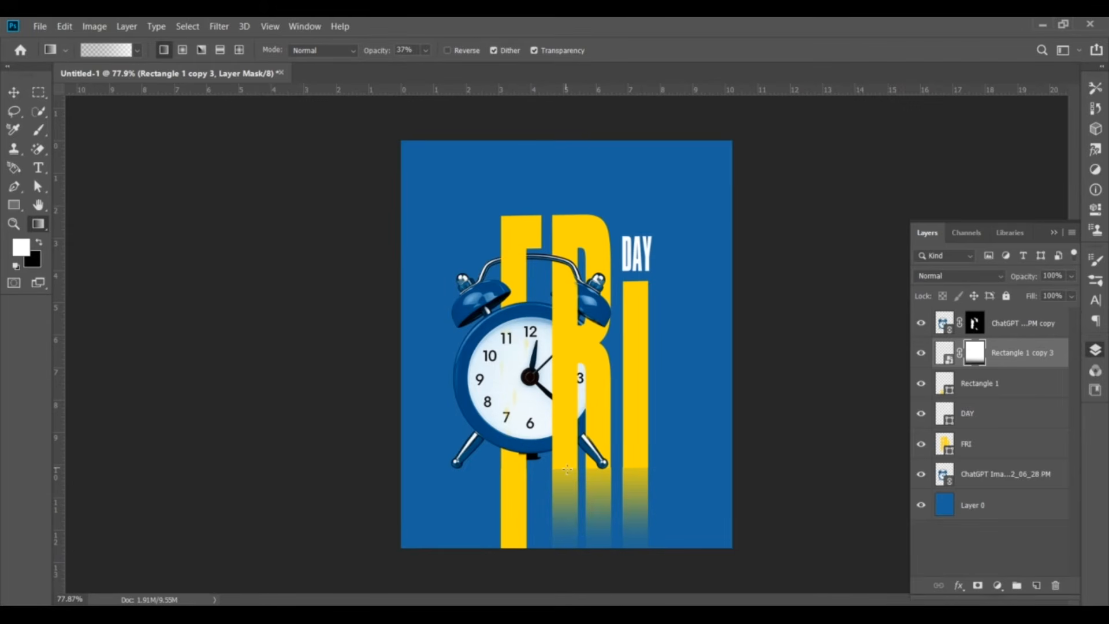
{"action": "left_click_drag", "start_coordinate": [558, 525], "coordinate": [565, 445]}
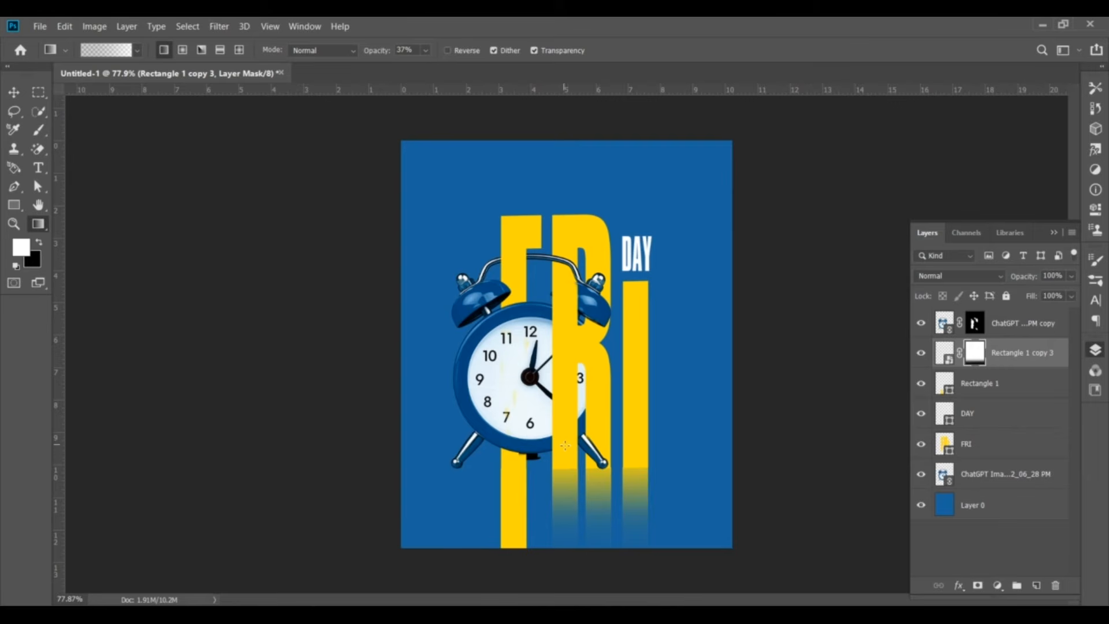
{"action": "mouse_move", "coordinate": [567, 519]}
{"action": "left_mouse_down"}
{"action": "mouse_move", "coordinate": [565, 465]}
{"action": "mouse_move", "coordinate": [556, 526]}
{"action": "left_mouse_up"}
{"action": "key", "text": "v"}
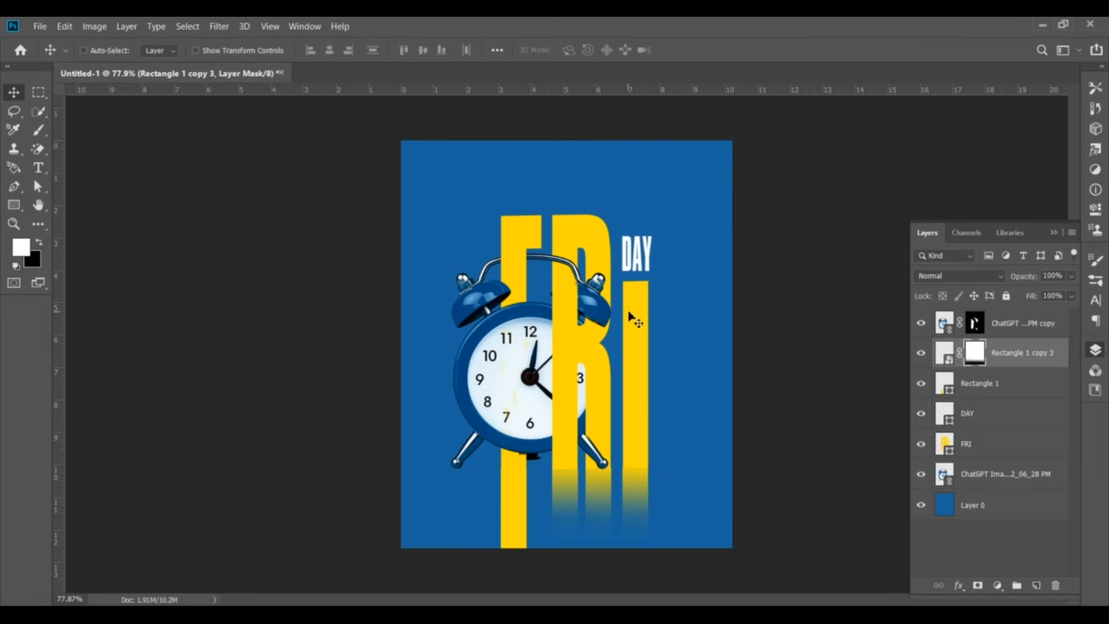
{"action": "left_click", "coordinate": [976, 445]}
{"action": "left_click", "coordinate": [959, 585]}
{"action": "left_click", "coordinate": [988, 579]}
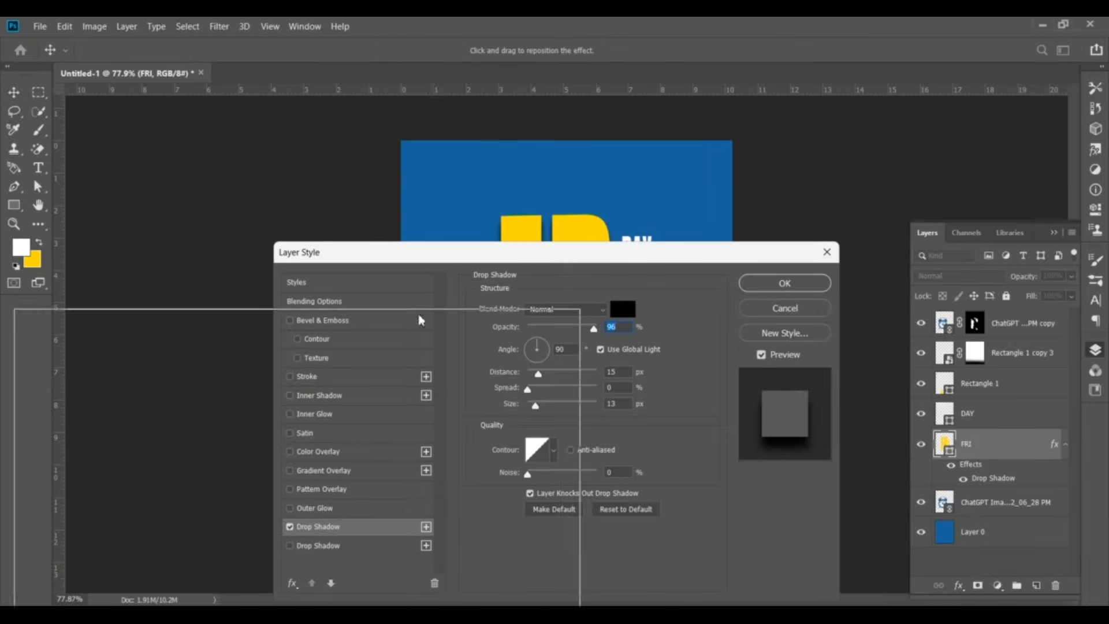
{"action": "left_click_drag", "start_coordinate": [691, 258], "coordinate": [306, 203]}
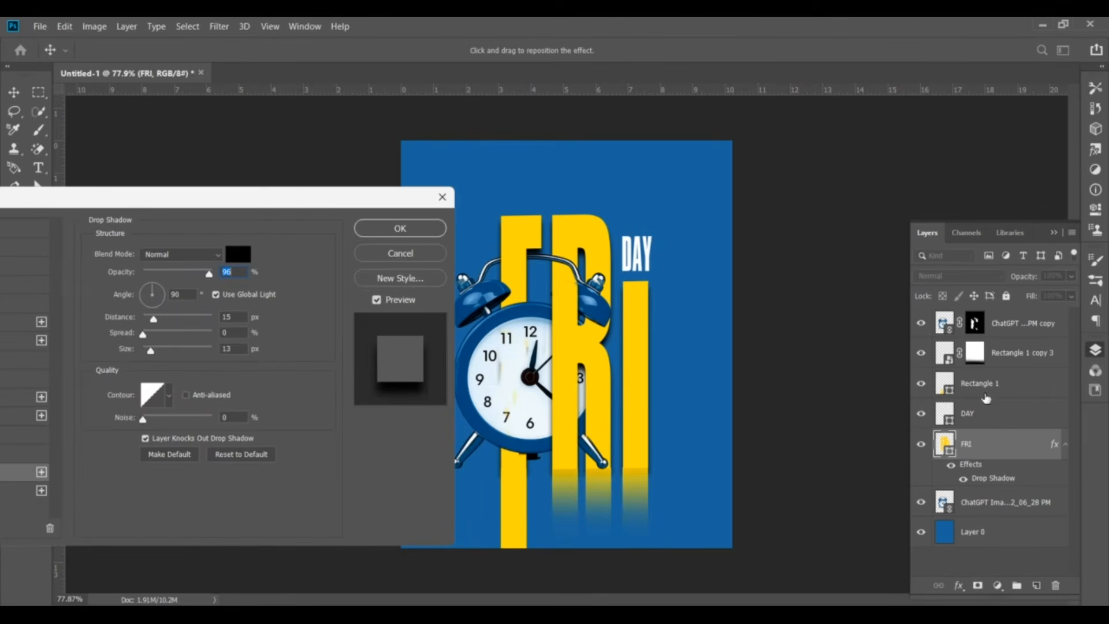
{"action": "key", "text": "Escape"}
Move the Rectangle 1 layer below FRI and add a drop shadow to FRI.
{"action": "left_click_drag", "start_coordinate": [976, 383], "coordinate": [972, 459]}
{"action": "left_click", "coordinate": [975, 414]}
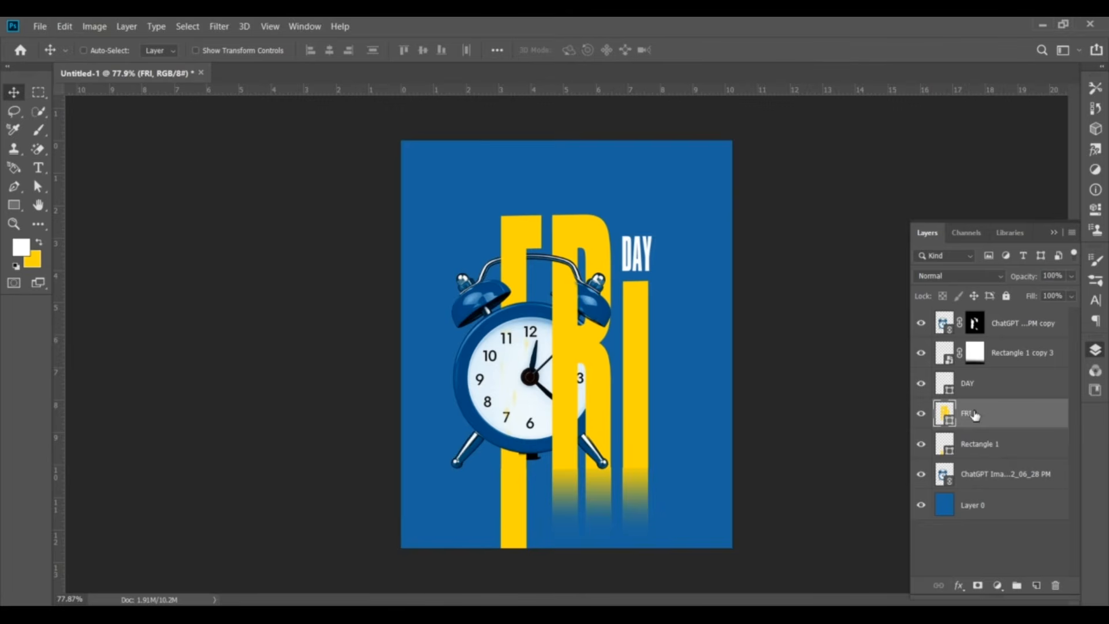
{"action": "left_click", "coordinate": [959, 585]}
{"action": "left_click", "coordinate": [986, 580]}
{"action": "left_click_drag", "start_coordinate": [479, 205], "coordinate": [422, 177]}
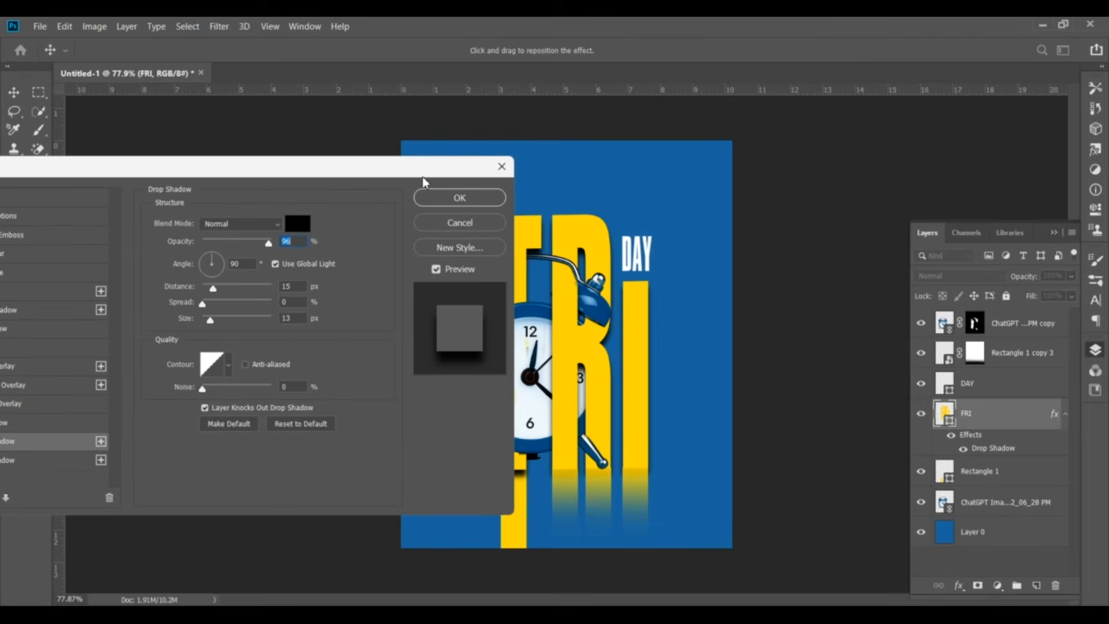
Set the FRI drop shadow to 79% opacity, 3 px distance, 8% spread and 8 px size.
{"action": "left_click_drag", "start_coordinate": [212, 288], "coordinate": [204, 310]}
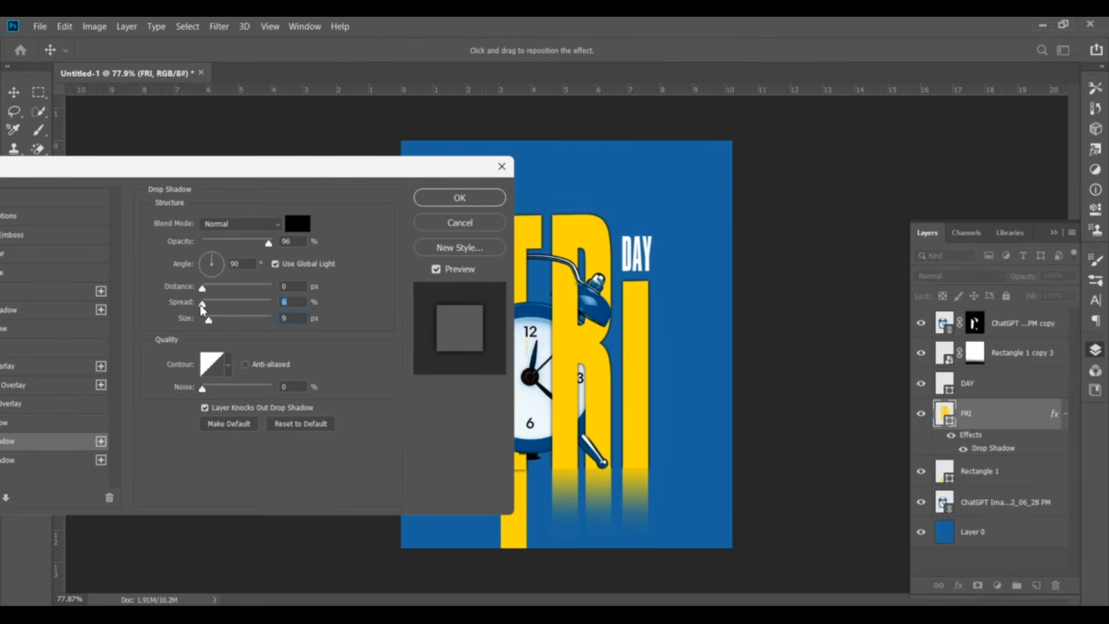
{"action": "left_click_drag", "start_coordinate": [261, 247], "coordinate": [272, 245]}
{"action": "mouse_move", "coordinate": [202, 388]}
{"action": "left_mouse_down"}
{"action": "mouse_move", "coordinate": [226, 393]}
{"action": "mouse_move", "coordinate": [204, 390]}
{"action": "left_mouse_up"}
{"action": "mouse_move", "coordinate": [208, 320]}
{"action": "left_mouse_down"}
{"action": "mouse_move", "coordinate": [210, 288]}
{"action": "mouse_move", "coordinate": [234, 289]}
{"action": "mouse_move", "coordinate": [206, 288]}
{"action": "mouse_move", "coordinate": [210, 322]}
{"action": "left_mouse_up"}
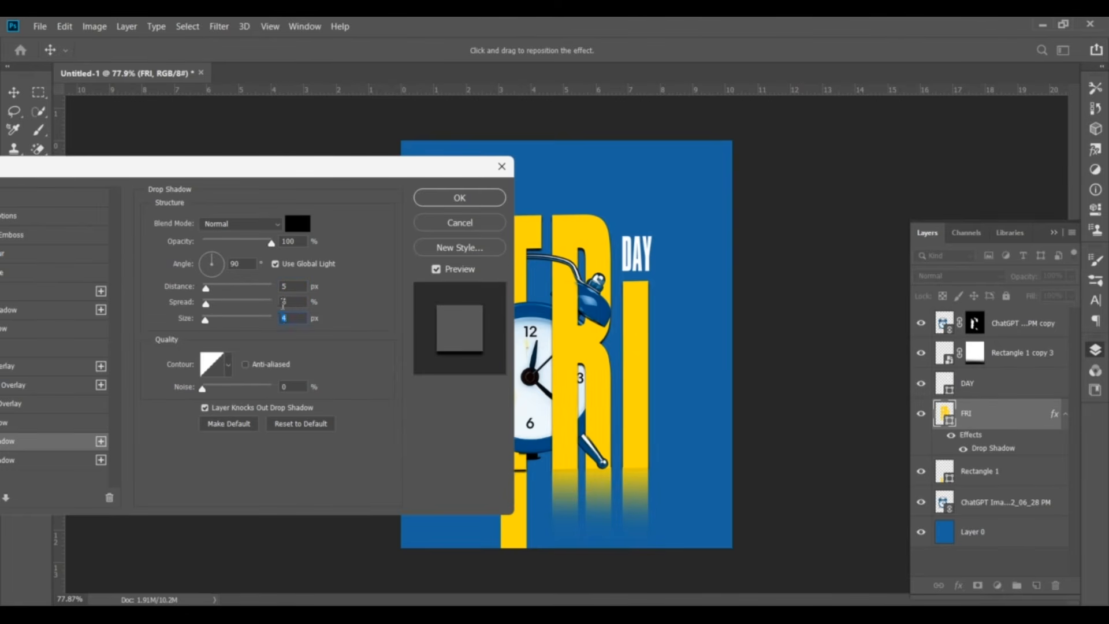
{"action": "left_click_drag", "start_coordinate": [271, 242], "coordinate": [260, 248]}
{"action": "left_click", "coordinate": [294, 287]}
{"action": "left_click", "coordinate": [293, 302]}
{"action": "type", "text": "8"}
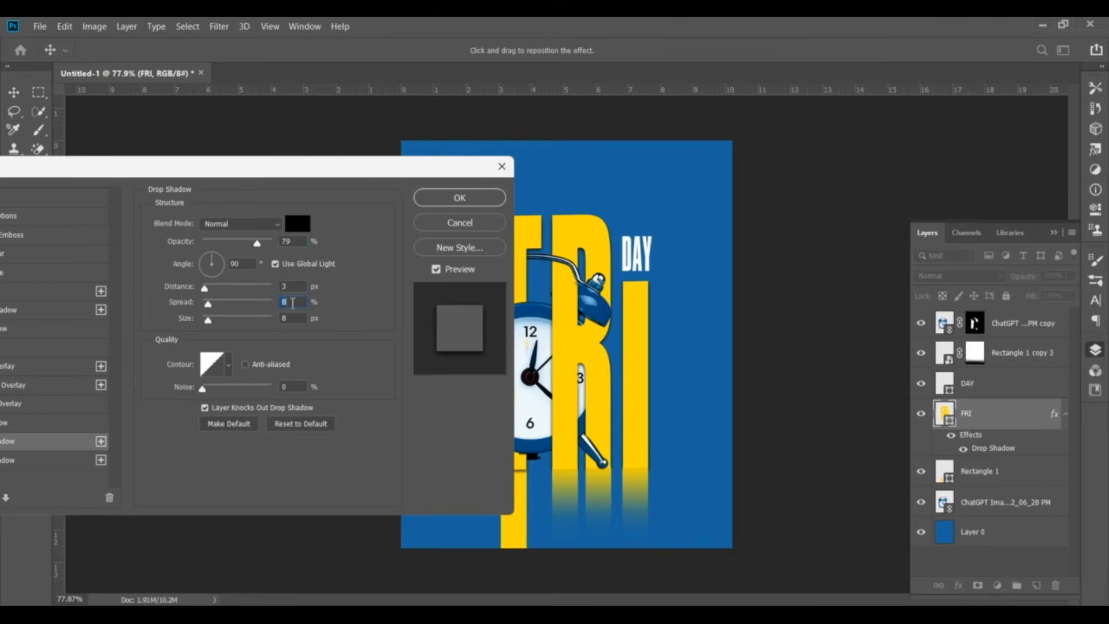
{"action": "left_click", "coordinate": [462, 199]}
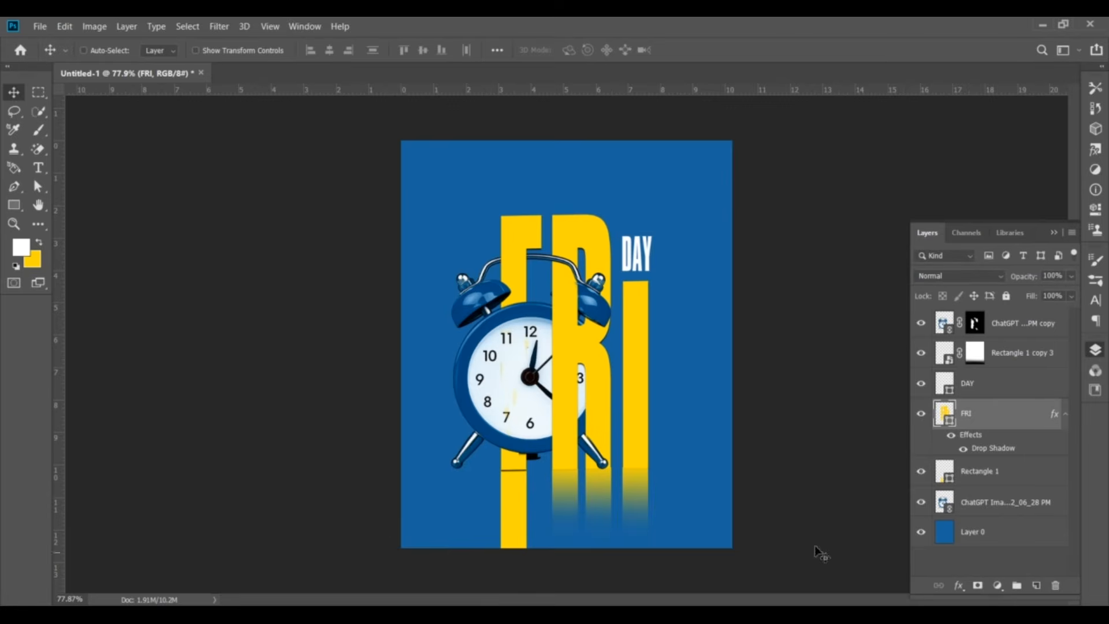
Move the masked Rectangle 1 copy 3 layer beneath FRI and Rectangle 1 in the layer order.
{"action": "left_click_drag", "start_coordinate": [979, 428], "coordinate": [961, 491]}
{"action": "key", "text": "ctrl+z"}
{"action": "left_click_drag", "start_coordinate": [1008, 354], "coordinate": [993, 494]}
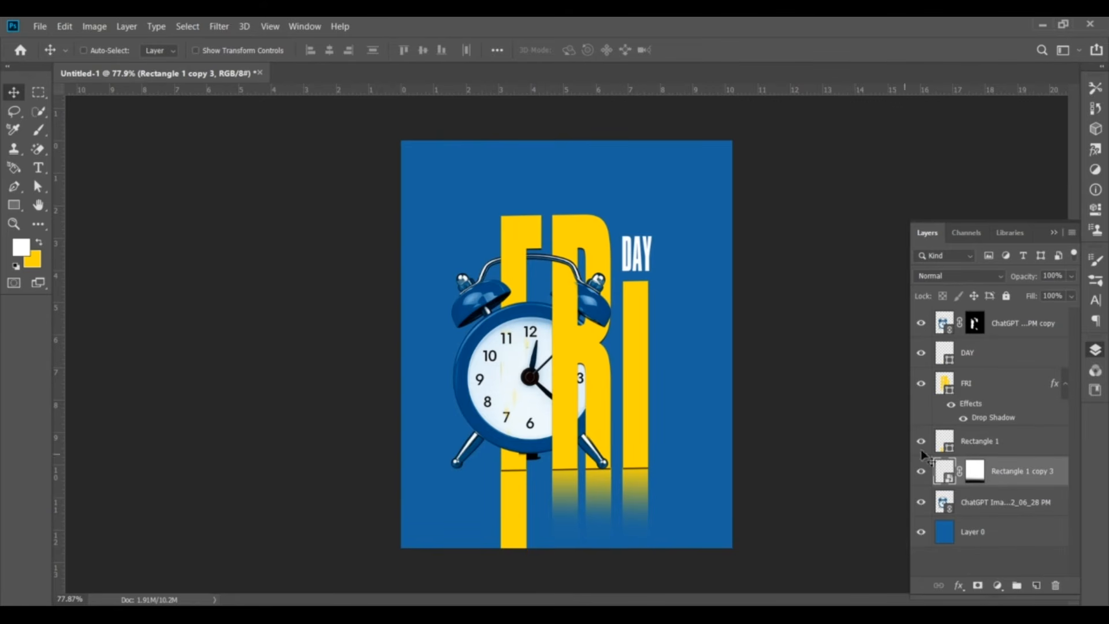
Reduce the FRI drop shadow to 0 px distance and 1 px size.
{"action": "double_click", "coordinate": [988, 398]}
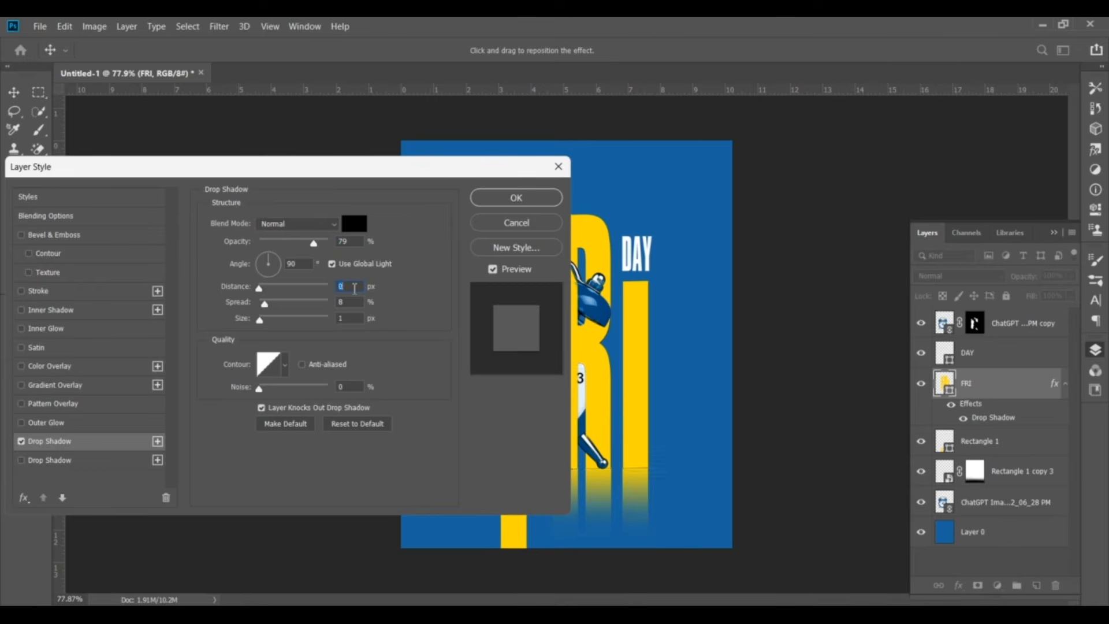
{"action": "double_click", "coordinate": [352, 241]}
{"action": "left_click", "coordinate": [518, 222]}
{"action": "scroll", "coordinate": [700, 367], "scroll_direction": "down", "scroll_amount": 2}
{"action": "scroll", "coordinate": [695, 355], "scroll_direction": "up", "scroll_amount": 2}
{"action": "scroll", "coordinate": [694, 343], "scroll_direction": "up", "scroll_amount": 1}
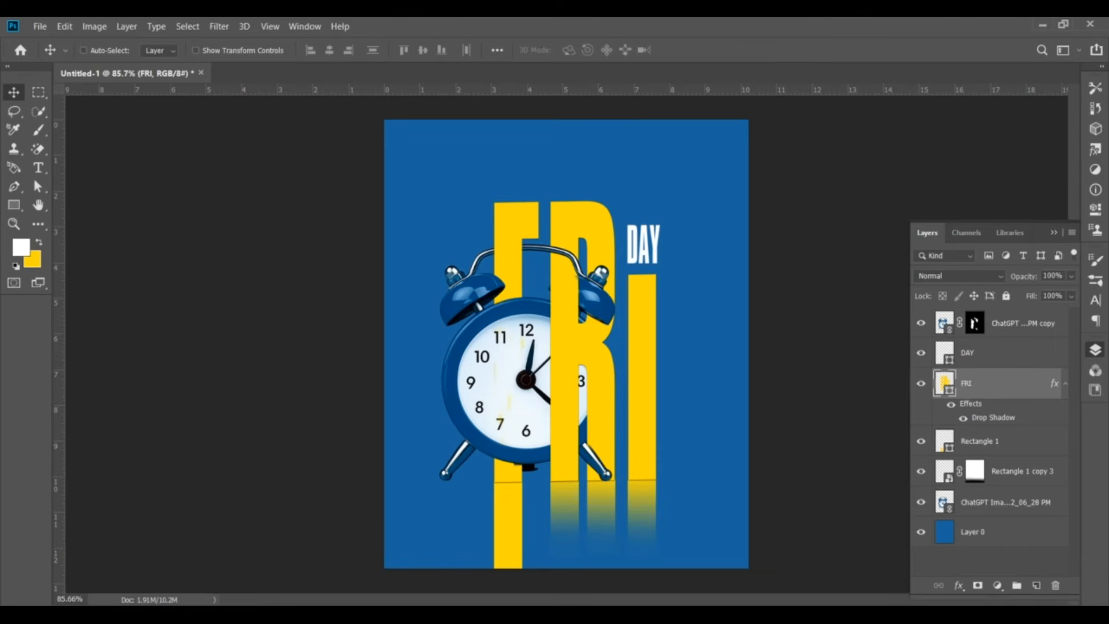
Add the white Compacta text HAPPY to the right of the I, scaled to about 51.65 pt.
{"action": "left_click", "coordinate": [38, 167]}
{"action": "left_click", "coordinate": [499, 364]}
{"action": "key", "text": "Escape"}
{"action": "key", "text": "v"}
{"action": "key", "text": "ctrl+t"}
{"action": "left_click_drag", "start_coordinate": [681, 272], "coordinate": [723, 354]}
{"action": "key", "text": "Return"}
{"action": "double_click", "coordinate": [686, 373]}
{"action": "key", "text": "ctrl+a"}
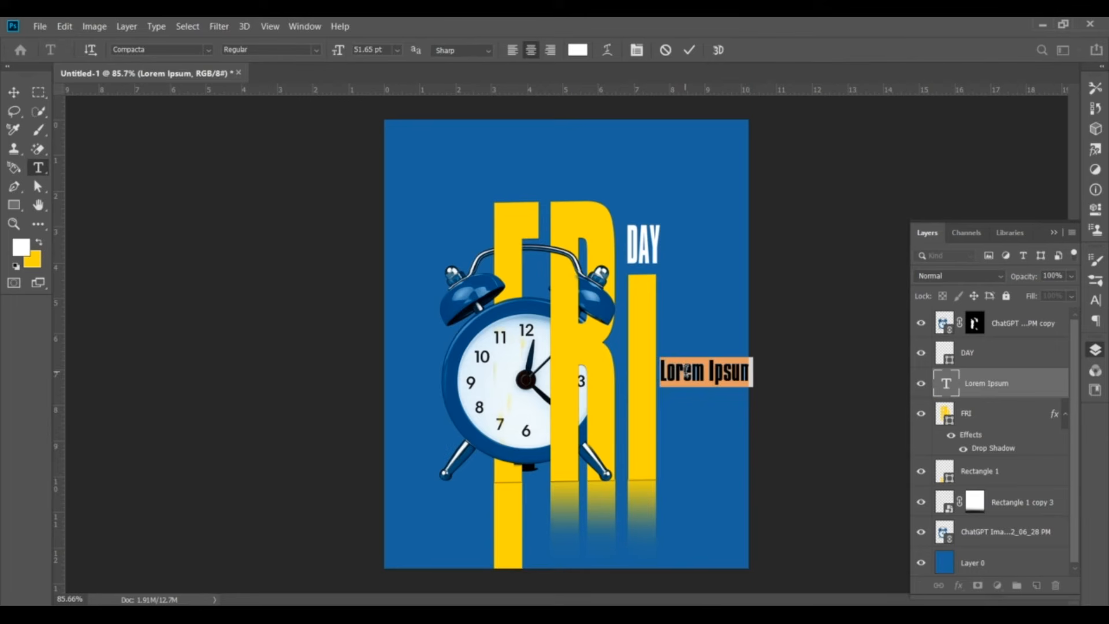
{"action": "type", "text": "HAPPY"}
Duplicate the HAPPY text directly below itself and change the copy to FRIDAY.
{"action": "left_click", "coordinate": [13, 93]}
{"action": "mouse_move", "coordinate": [707, 371]}
{"action": "left_mouse_down"}
{"action": "mouse_move", "coordinate": [694, 360]}
{"action": "mouse_move", "coordinate": [693, 387]}
{"action": "left_mouse_up"}
{"action": "double_click", "coordinate": [694, 388]}
{"action": "type", "text": "FRIDAY"}
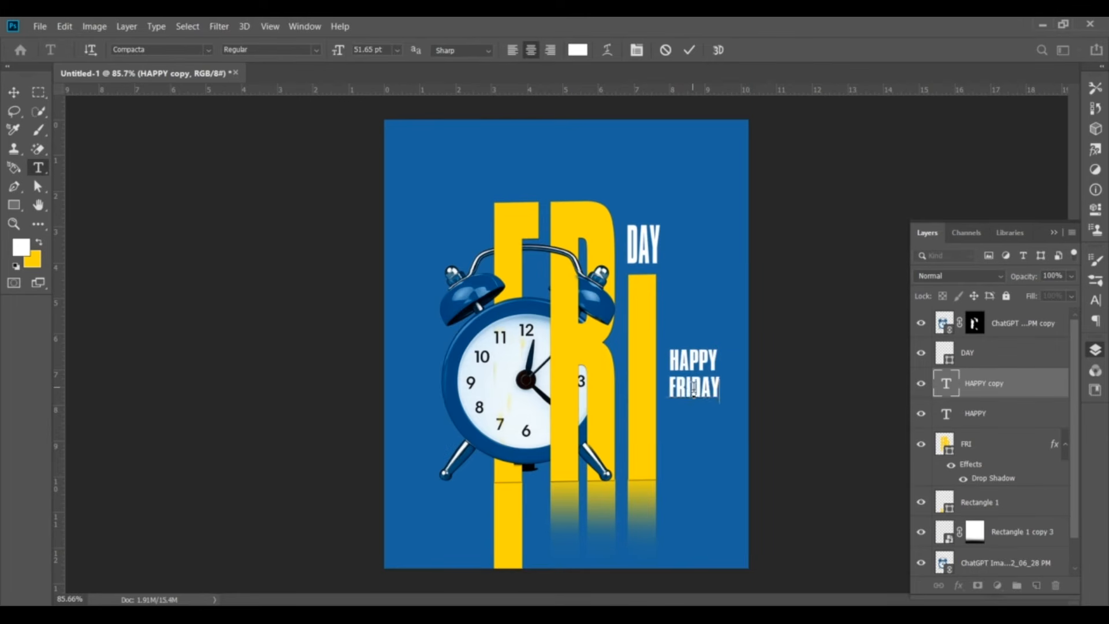
Duplicate the small FRIDAY text directly below itself and change the copy to EVERYONE.
{"action": "left_click", "coordinate": [13, 92]}
{"action": "left_click_drag", "start_coordinate": [693, 386], "coordinate": [696, 419]}
{"action": "double_click", "coordinate": [695, 414]}
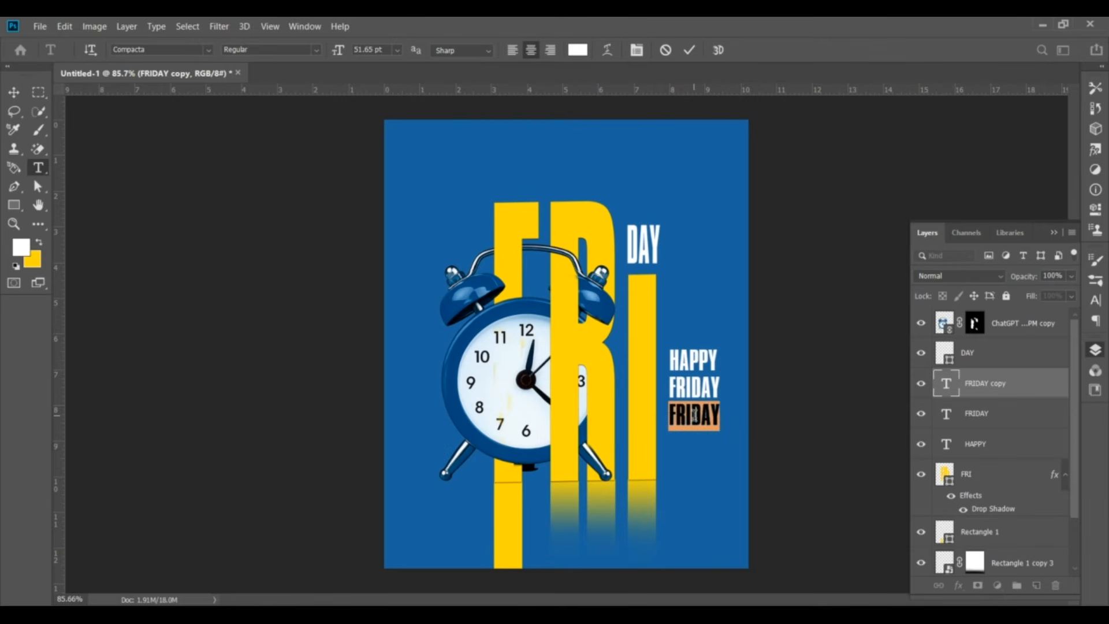
{"action": "type", "text": "EVERYONE"}
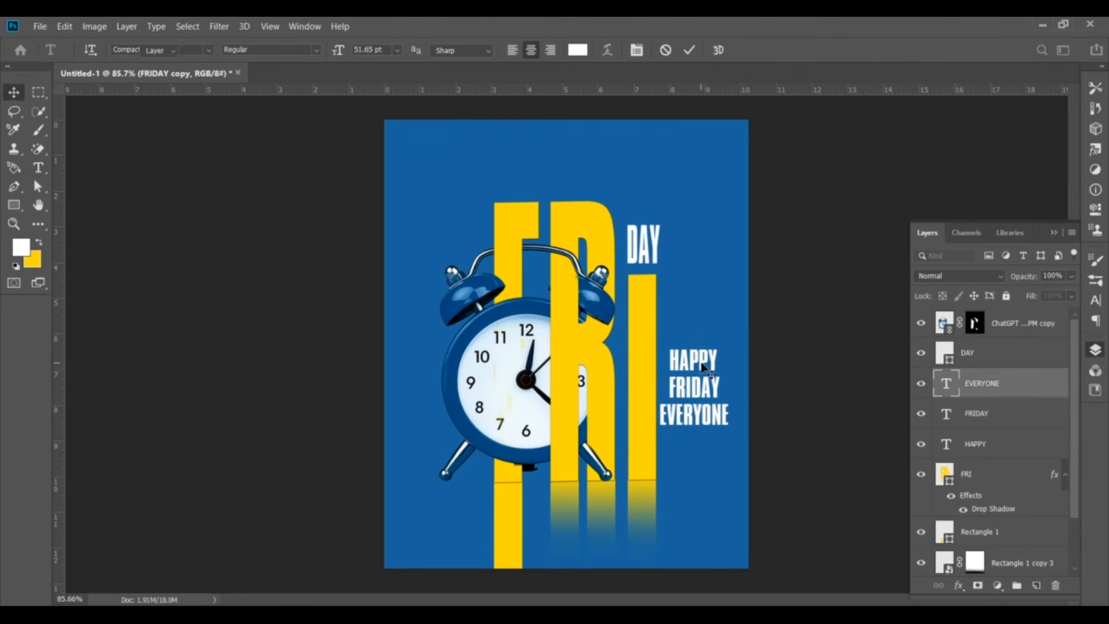
Change the font of the HAPPY text to Poppins Medium.
{"action": "double_click", "coordinate": [672, 359]}
{"action": "left_click", "coordinate": [144, 50]}
{"action": "type", "text": "Poppins"}
{"action": "left_click", "coordinate": [173, 206]}
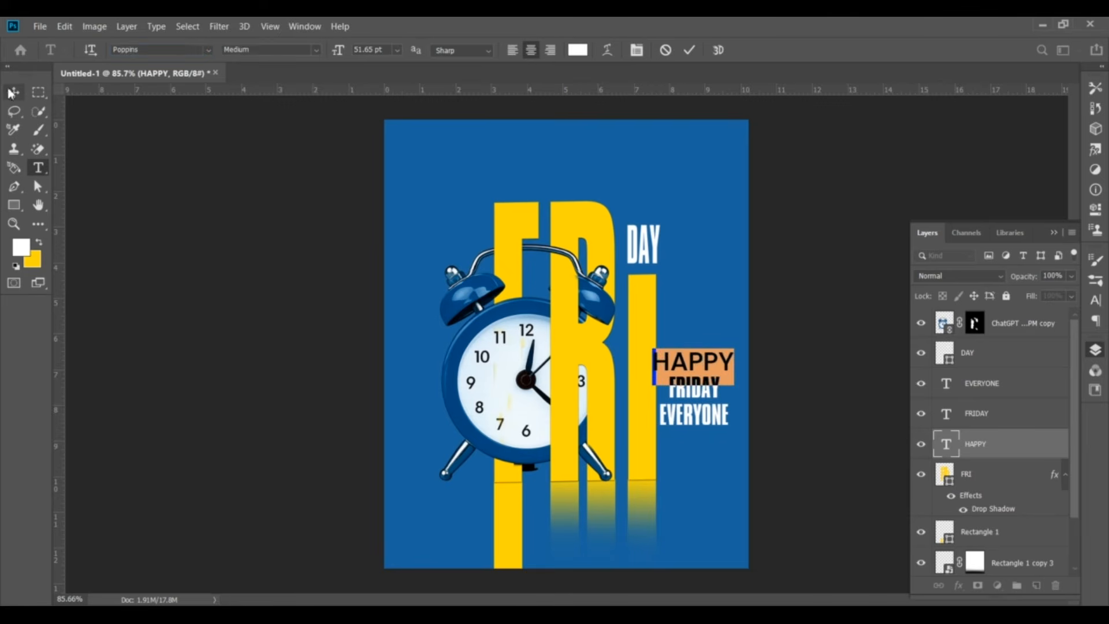
Change the font of the HAPPY text to Montserrat and its weight to SemiBold.
{"action": "left_click", "coordinate": [176, 50]}
{"action": "type", "text": "MON"}
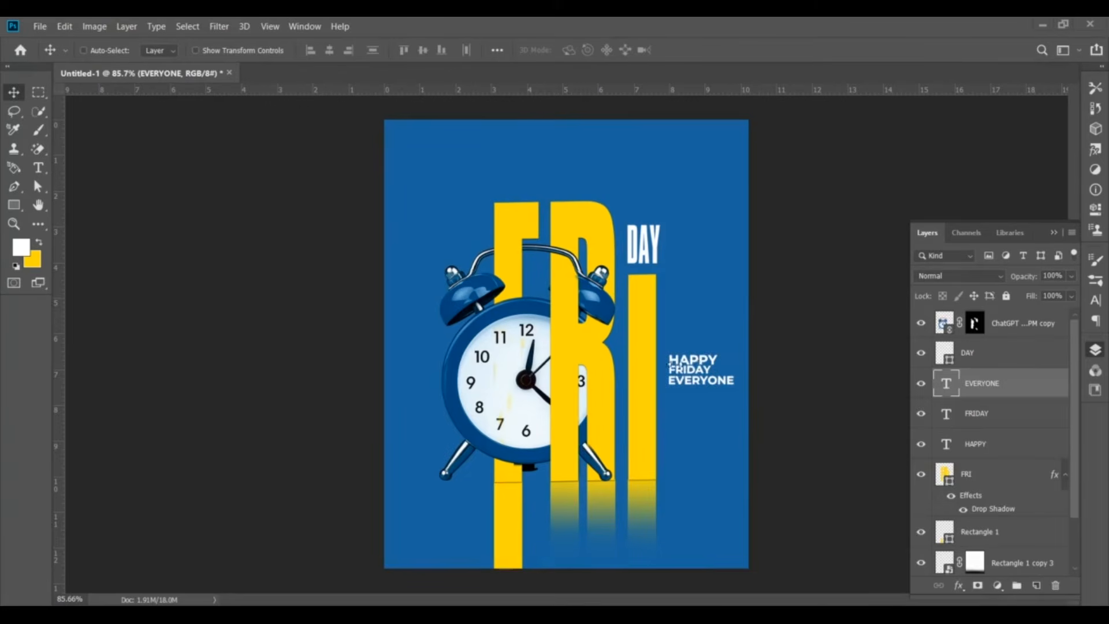
{"action": "double_click", "coordinate": [693, 361]}
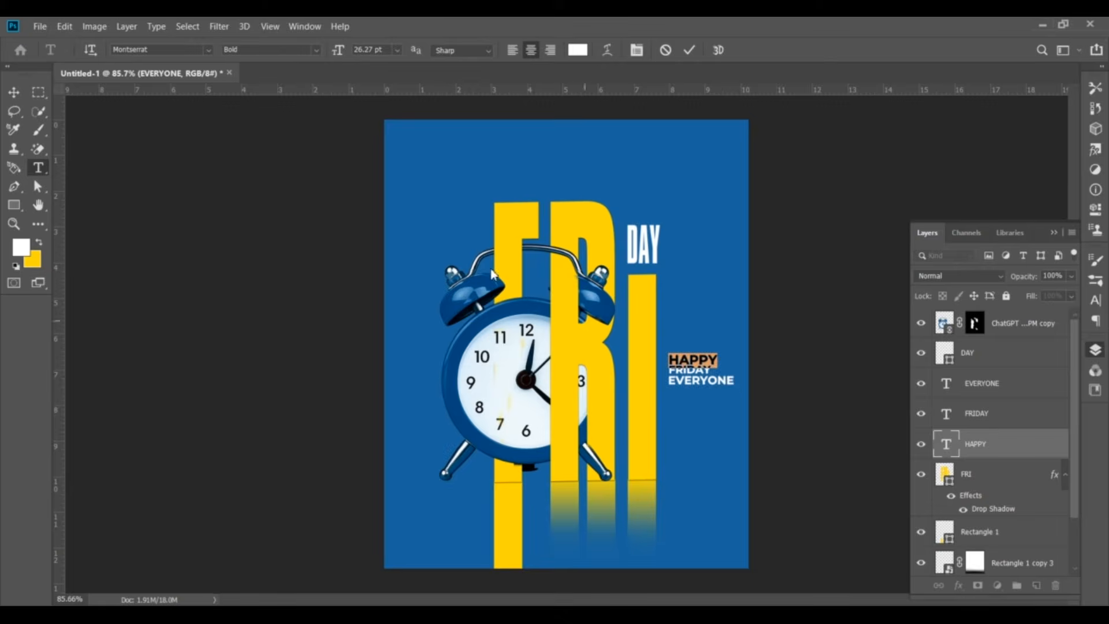
{"action": "left_click", "coordinate": [316, 50]}
{"action": "left_click", "coordinate": [312, 122]}
{"action": "left_click", "coordinate": [14, 92]}
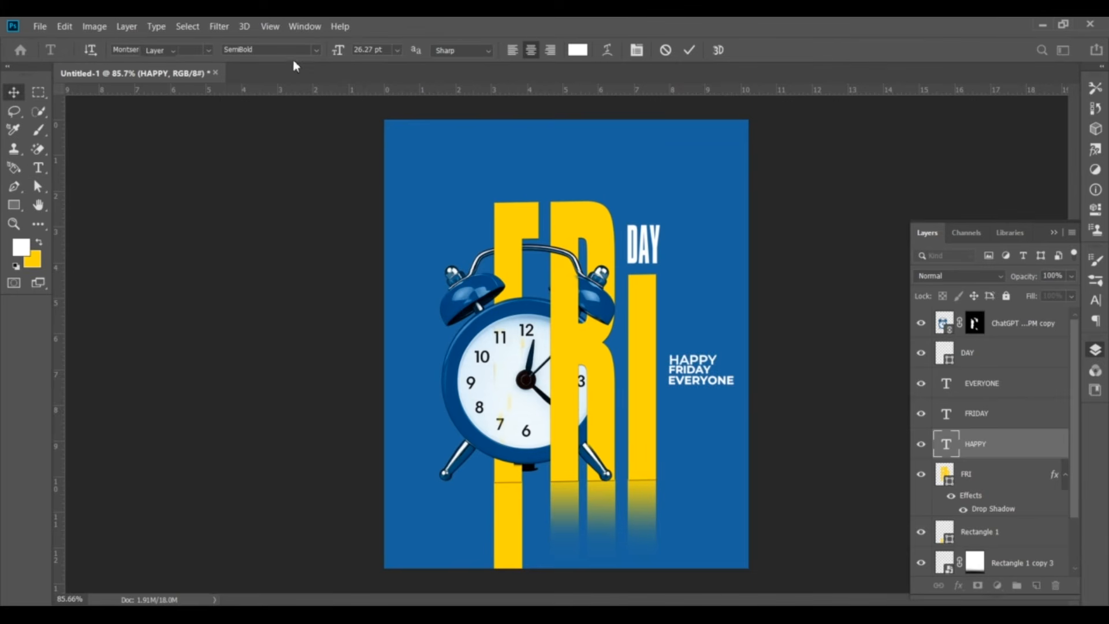
Set the weight of the small FRIDAY text to Montserrat SemiBold.
{"action": "left_click", "coordinate": [976, 415]}
{"action": "double_click", "coordinate": [693, 371]}
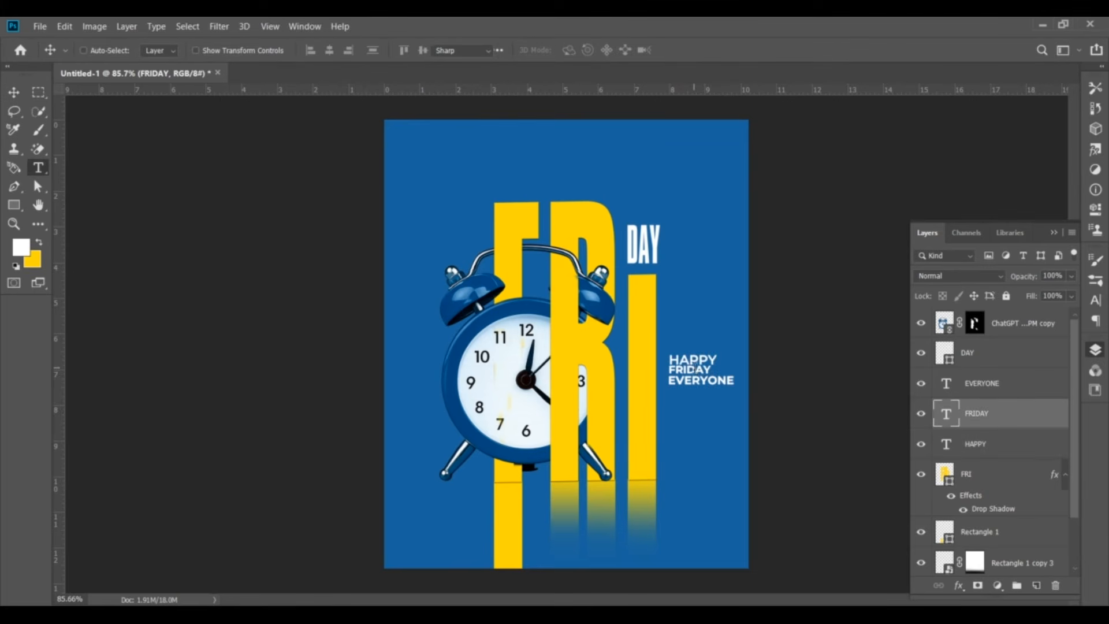
{"action": "left_click", "coordinate": [316, 50]}
{"action": "left_click", "coordinate": [306, 120]}
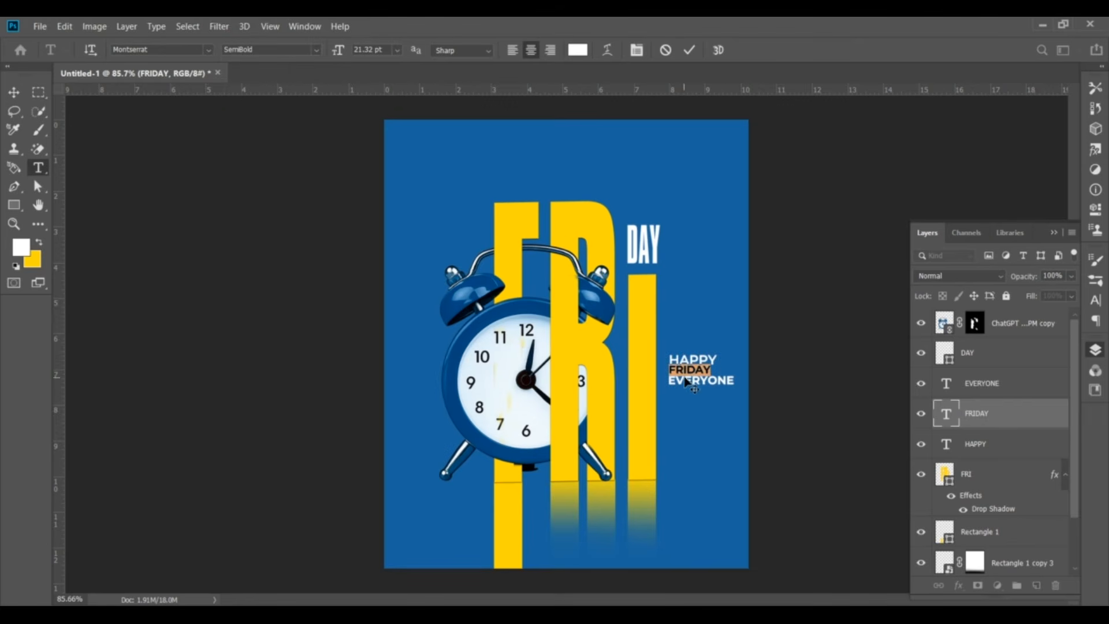
Set the EVERYONE text to Montserrat SemiBold and add an exclamation mark at its end.
{"action": "left_click", "coordinate": [973, 382]}
{"action": "double_click", "coordinate": [706, 382]}
{"action": "left_click", "coordinate": [316, 50]}
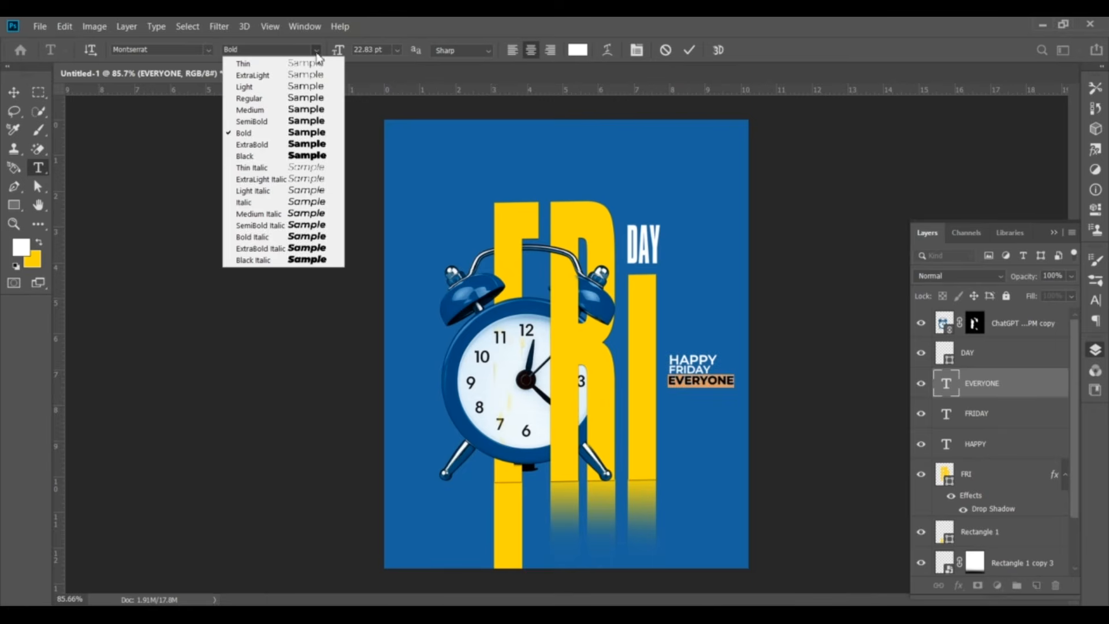
{"action": "left_click", "coordinate": [308, 123]}
{"action": "type", "text": "!"}
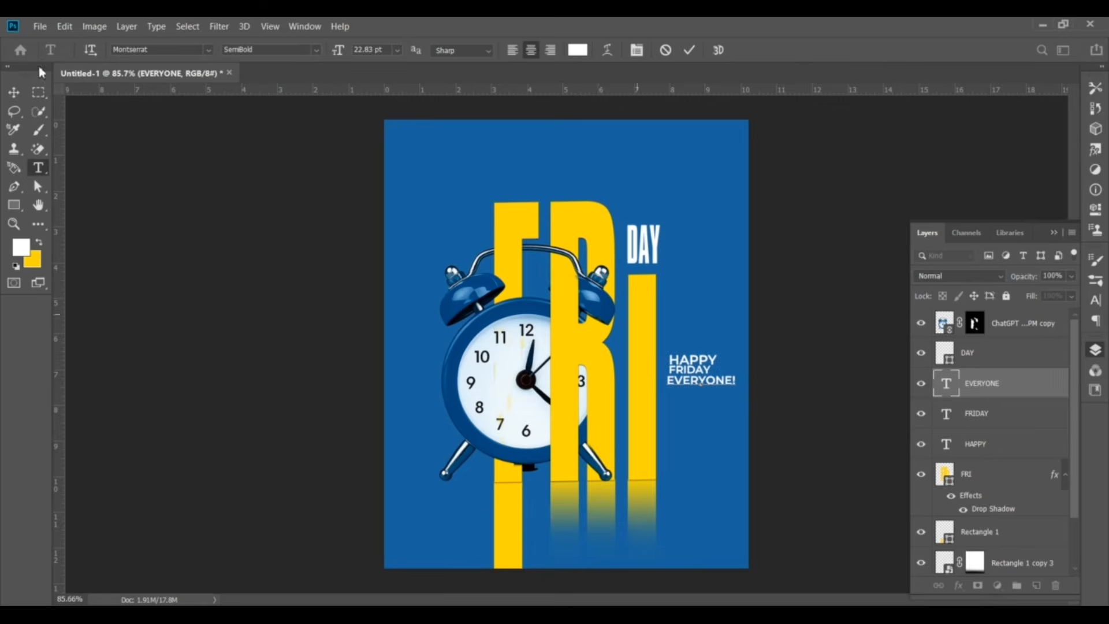
{"action": "left_click", "coordinate": [14, 92]}
Reorder the caption layers as HAPPY, FRIDAY, EVERYONE! from top to bottom and nudge the HAPPY line upward.
{"action": "scroll", "coordinate": [716, 364], "scroll_direction": "up", "scroll_amount": 5}
{"action": "mouse_move", "coordinate": [991, 441]}
{"action": "left_mouse_down"}
{"action": "mouse_move", "coordinate": [990, 382]}
{"action": "mouse_move", "coordinate": [985, 427]}
{"action": "mouse_move", "coordinate": [974, 430]}
{"action": "left_mouse_up"}
{"action": "left_click", "coordinate": [930, 380]}
{"action": "key", "text": "shift+Up"}
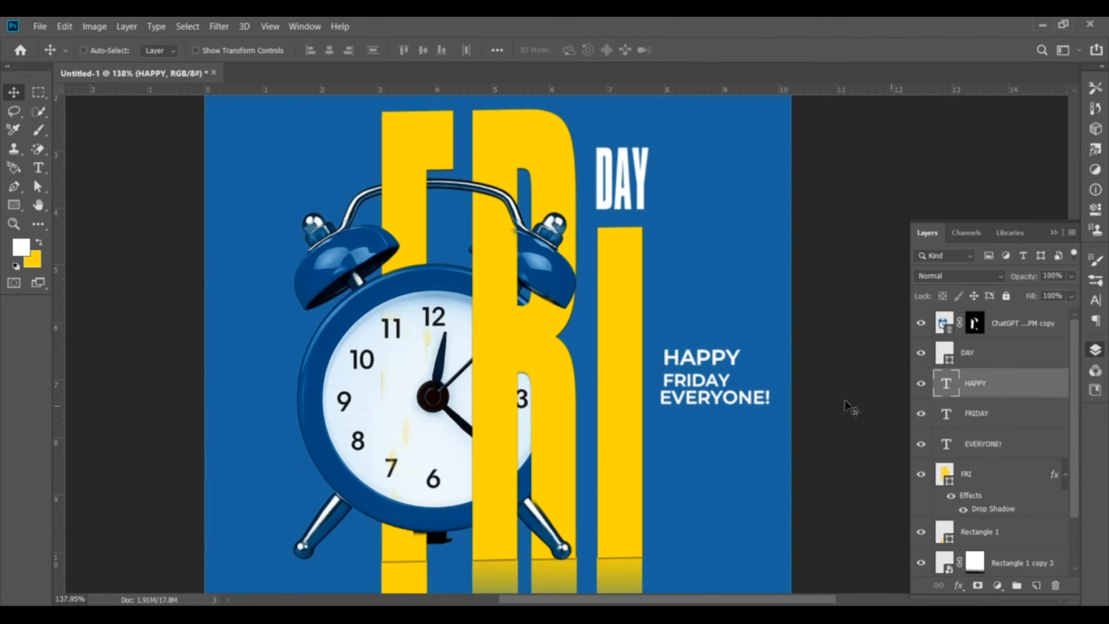
Move the three caption lines down beside the lower part of the I, left-aligned and evenly spaced.
{"action": "left_click", "coordinate": [976, 414]}
{"action": "left_click_drag", "start_coordinate": [762, 416], "coordinate": [735, 462]}
{"action": "left_click_drag", "start_coordinate": [722, 385], "coordinate": [729, 462]}
{"action": "left_click_drag", "start_coordinate": [729, 360], "coordinate": [716, 437]}
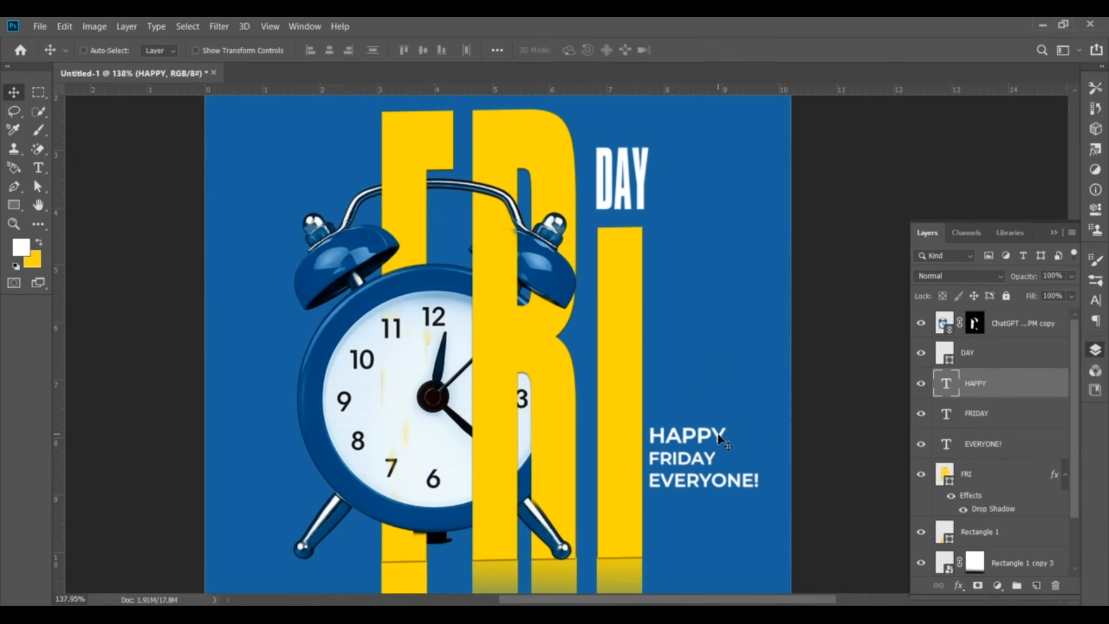
Scale the small FRIDAY line up to match the width of the HAPPY line.
{"action": "left_click", "coordinate": [949, 418]}
{"action": "key", "text": "ctrl+t"}
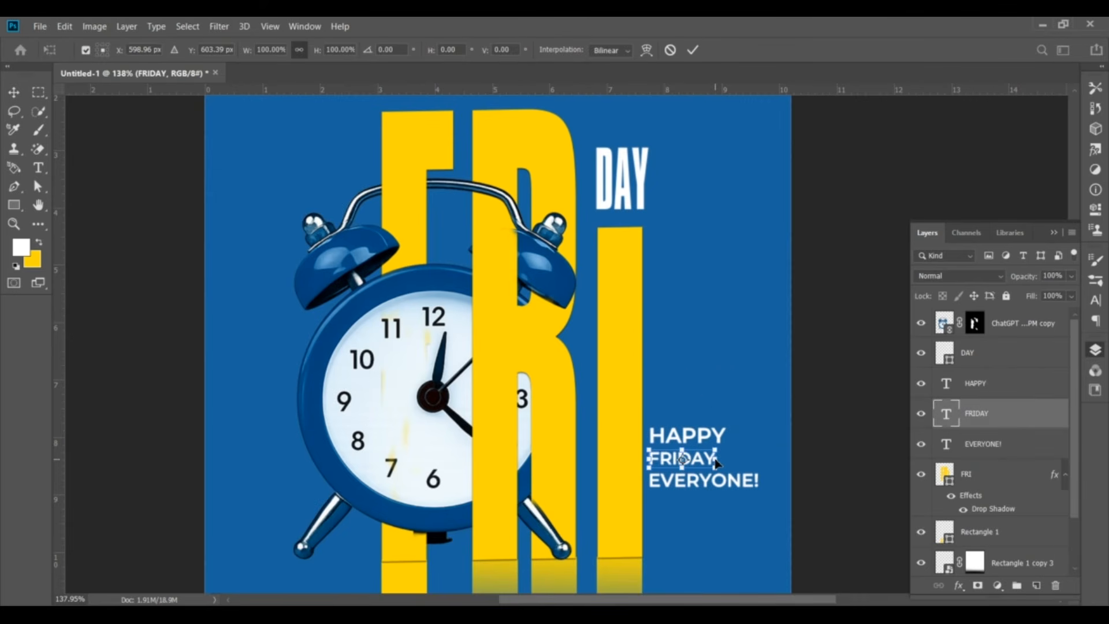
{"action": "left_click_drag", "start_coordinate": [716, 461], "coordinate": [729, 459]}
{"action": "key", "text": "Return"}
Convert the HAPPY, FRIDAY and EVERYONE! text layers to shapes.
{"action": "left_click", "coordinate": [982, 381]}
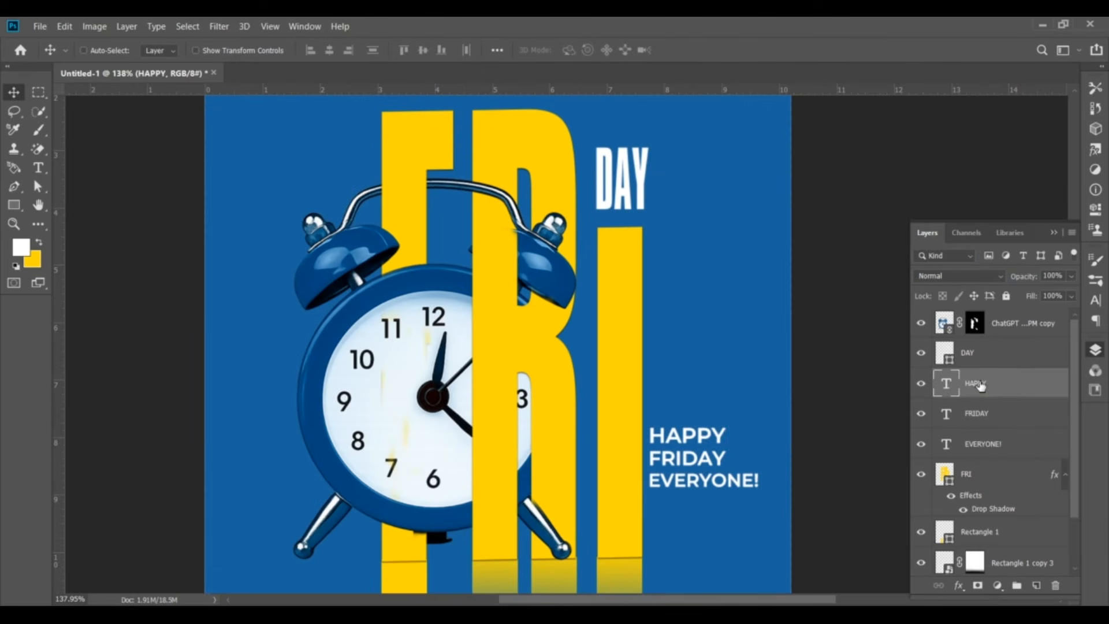
{"action": "left_click", "coordinate": [974, 414], "text": "ctrl"}
{"action": "left_click", "coordinate": [974, 443], "text": "ctrl"}
{"action": "right_click", "coordinate": [972, 443]}
{"action": "left_click", "coordinate": [860, 289]}
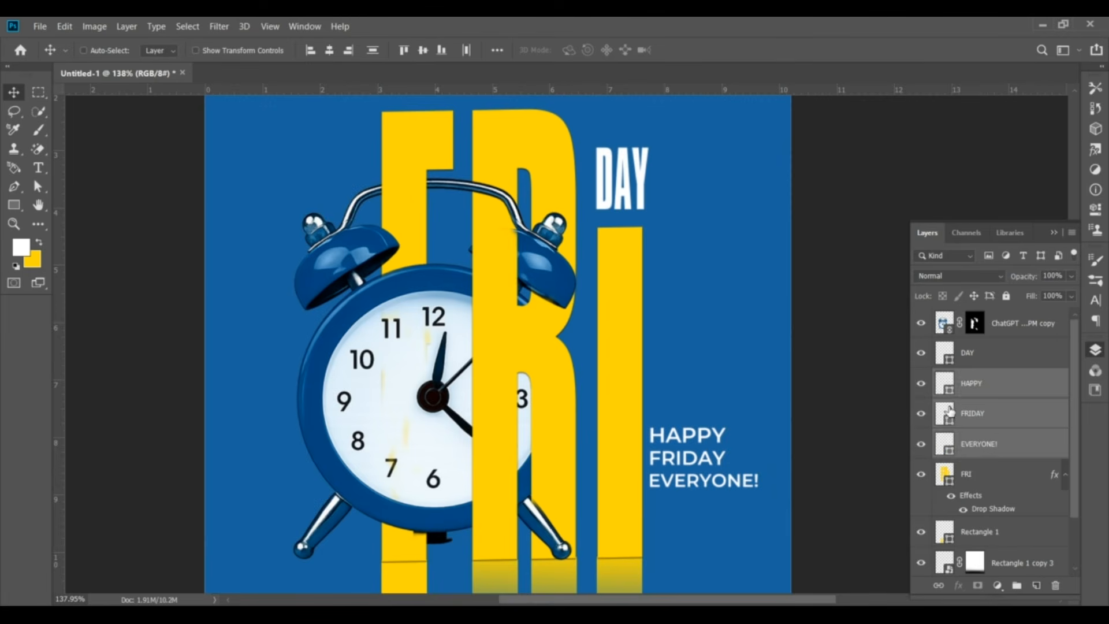
Recolor the small FRIDAY shape with the yellow sampled from the letter I.
{"action": "left_click", "coordinate": [951, 423]}
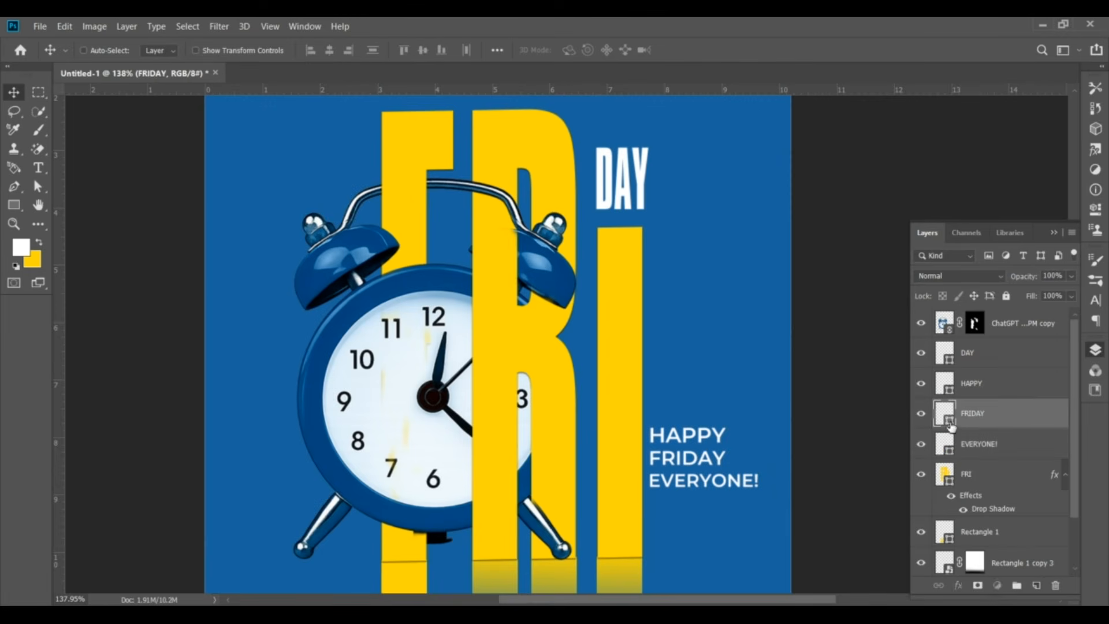
{"action": "double_click", "coordinate": [947, 420]}
{"action": "left_click", "coordinate": [628, 283]}
{"action": "left_click", "coordinate": [607, 349]}
Try recoloring the EVERYONE! shape with the yellow sampled from the letter I.
{"action": "double_click", "coordinate": [945, 449]}
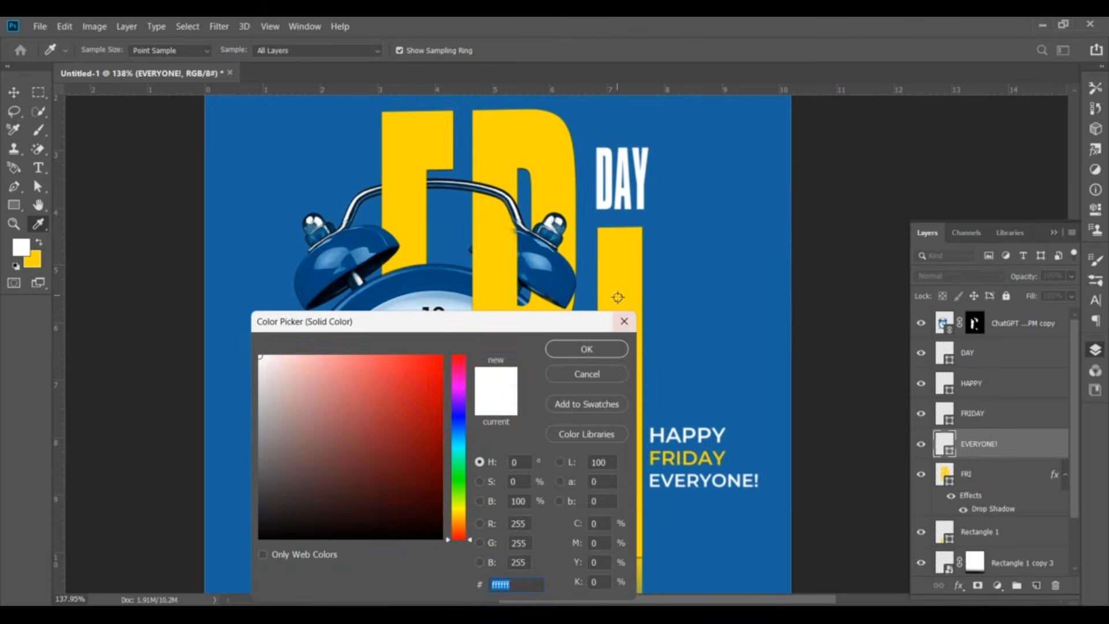
{"action": "left_click", "coordinate": [620, 299]}
{"action": "left_click", "coordinate": [607, 349]}
{"action": "scroll", "coordinate": [722, 437], "scroll_direction": "down", "scroll_amount": 3}
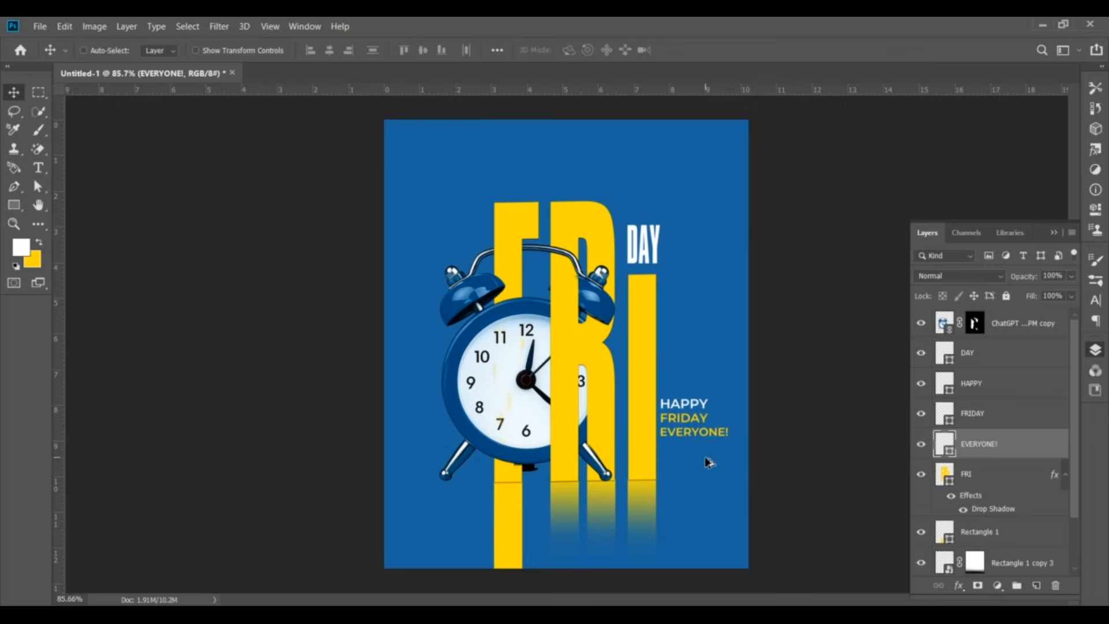
{"action": "scroll", "coordinate": [624, 284], "scroll_direction": "up", "scroll_amount": 3}
{"action": "left_click_drag", "start_coordinate": [539, 188], "coordinate": [520, 286]}
{"action": "scroll", "coordinate": [520, 286], "scroll_direction": "up", "scroll_amount": 1}
{"action": "scroll", "coordinate": [520, 291], "scroll_direction": "up", "scroll_amount": 1}
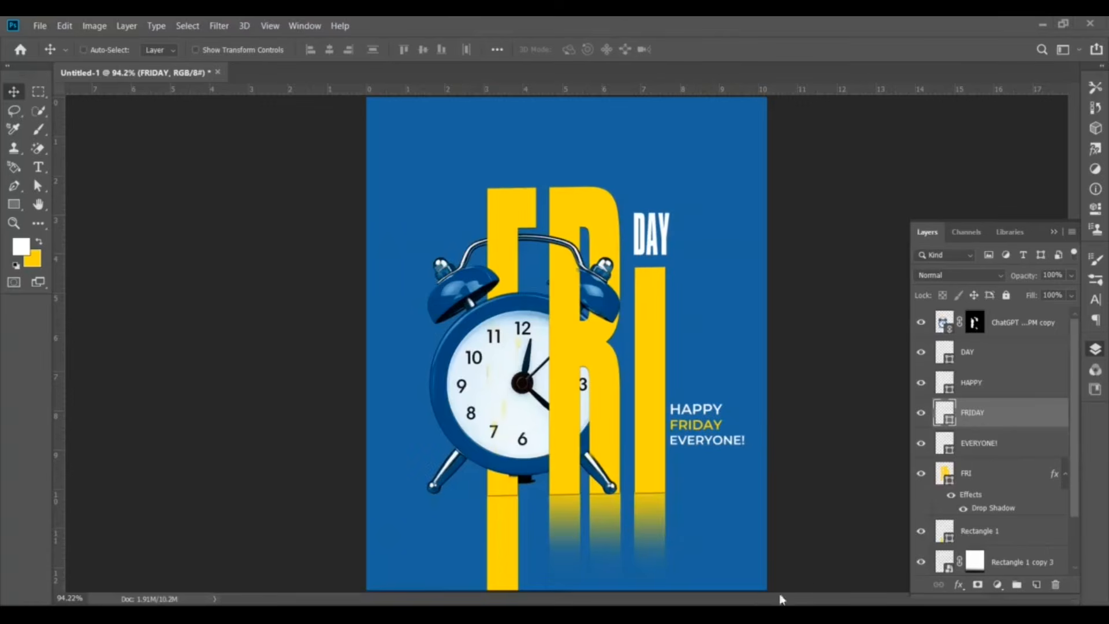
Switch to Illustrator, select both halves of the blue and yellow S logo, and paste it into the Photoshop poster.
{"action": "mouse_move", "coordinate": [824, 613]}
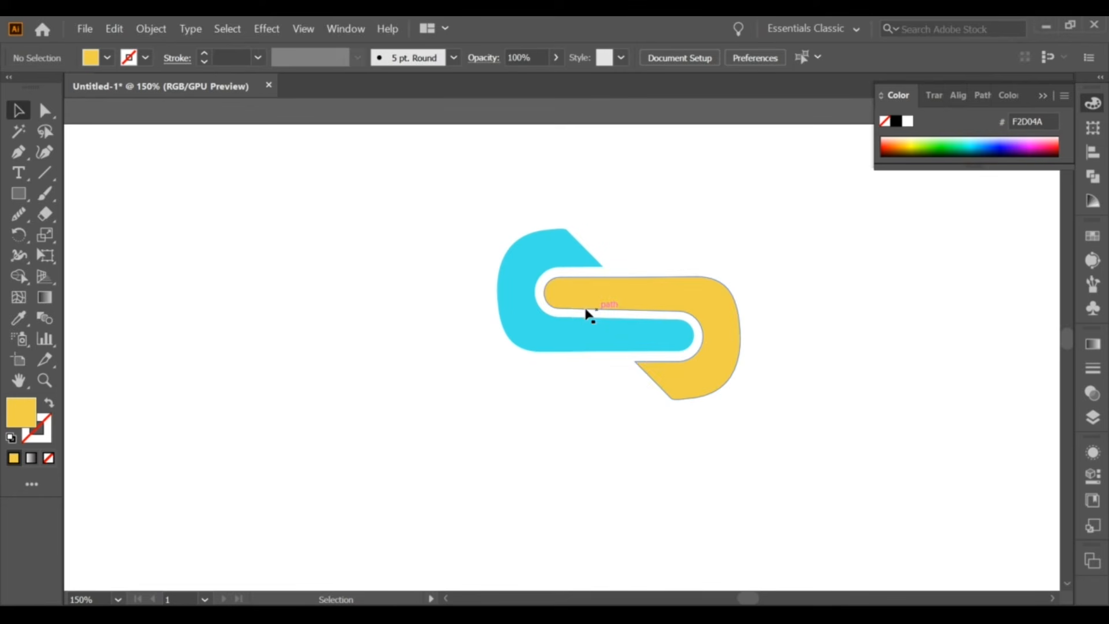
{"action": "left_click_drag", "start_coordinate": [503, 220], "coordinate": [800, 411]}
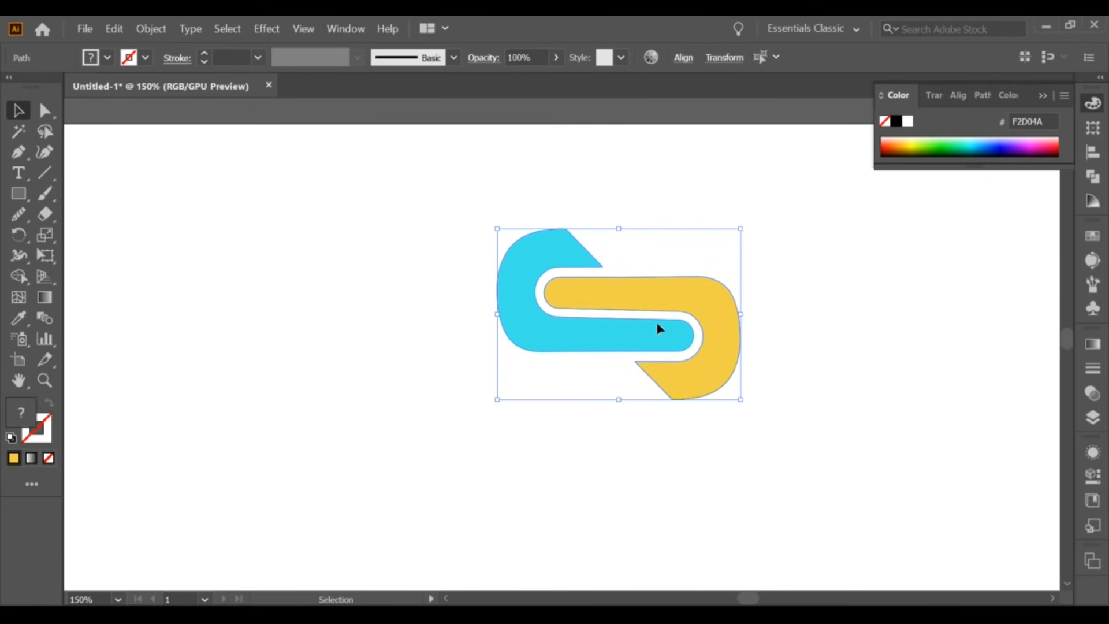
{"action": "left_click_drag", "start_coordinate": [650, 302], "coordinate": [729, 614]}
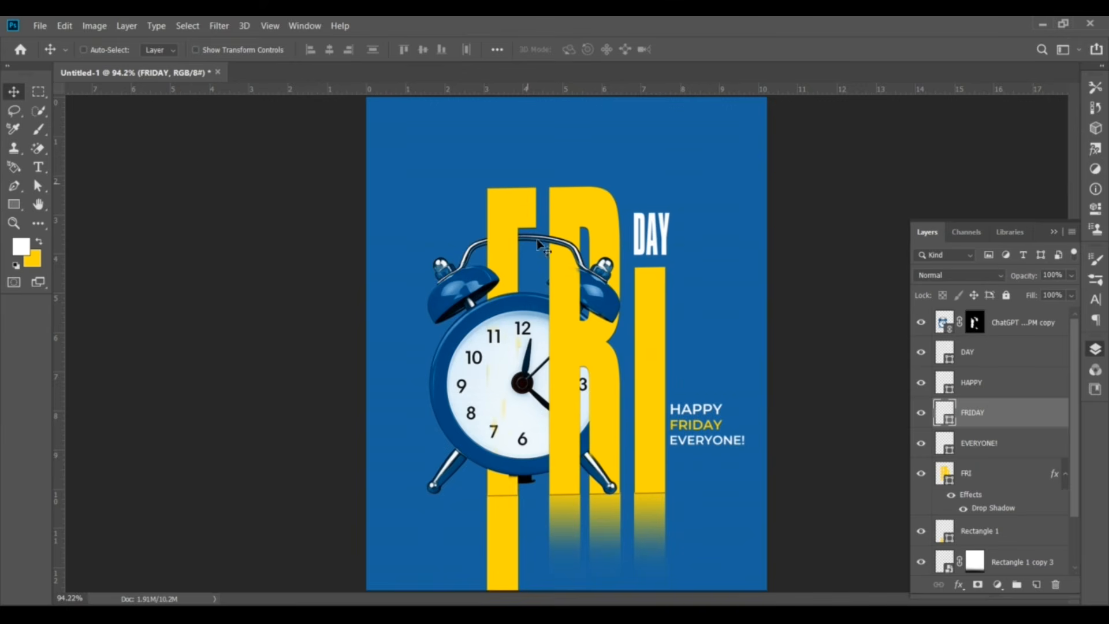
{"action": "key", "text": "ctrl+v"}
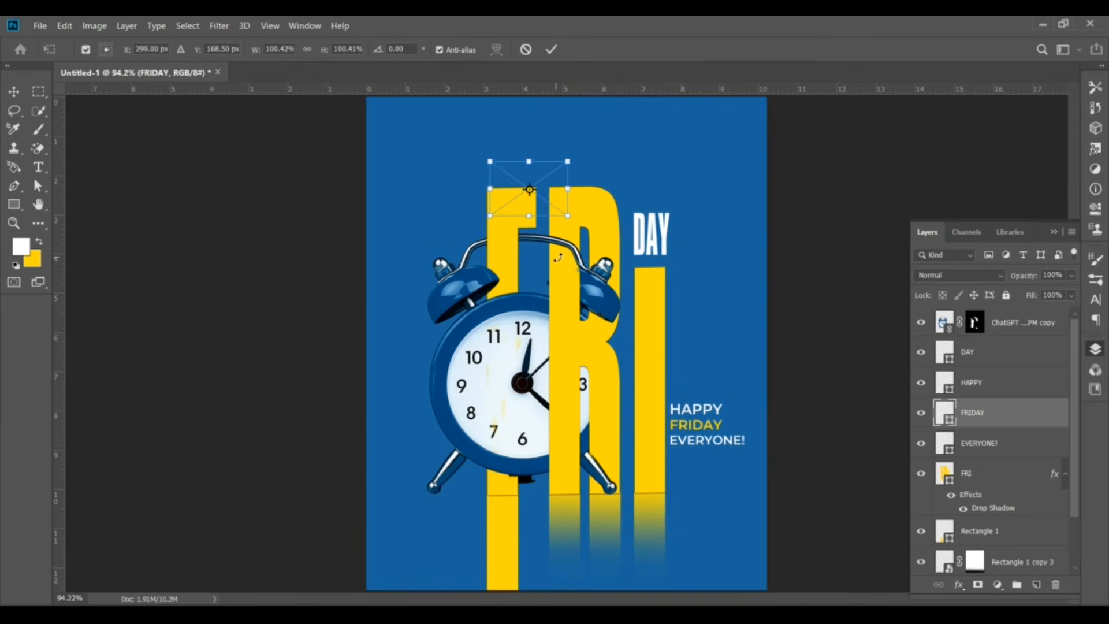
Place the pasted logo above the FRI lettering near the poster's upper edge, scaled down to about 62%.
{"action": "left_click_drag", "start_coordinate": [549, 201], "coordinate": [580, 146]}
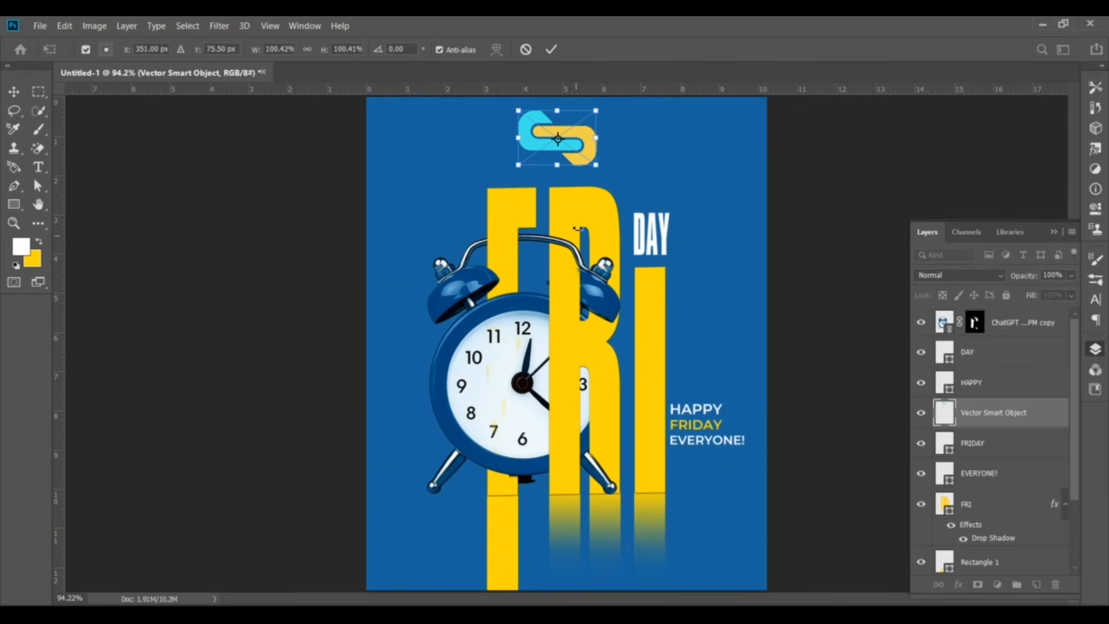
{"action": "scroll", "coordinate": [586, 146], "scroll_direction": "up", "scroll_amount": 2}
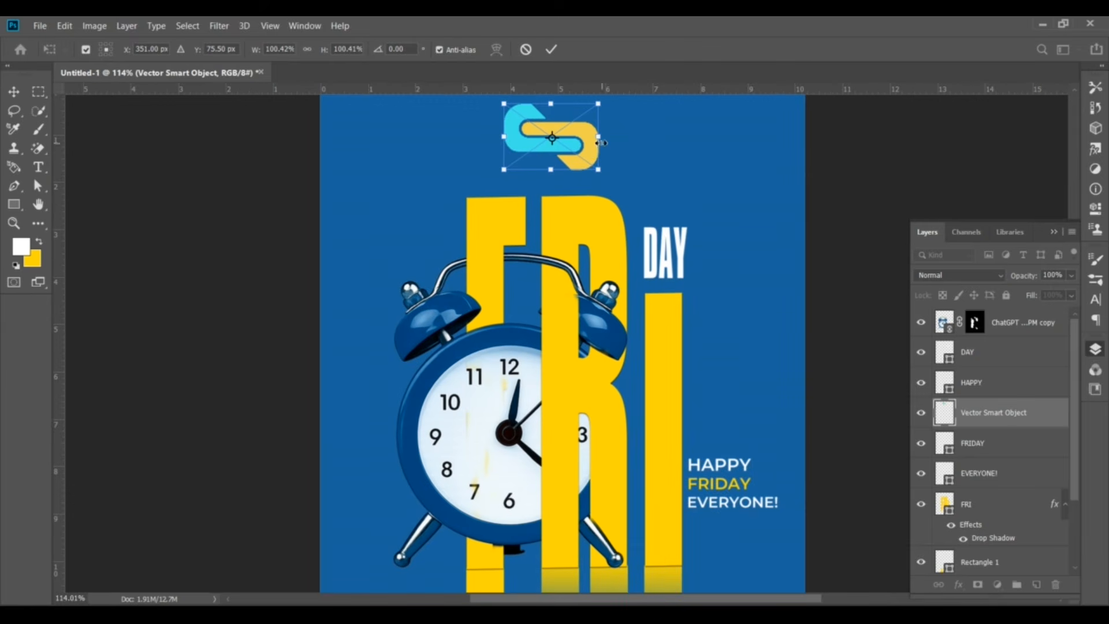
{"action": "mouse_move", "coordinate": [598, 141]}
{"action": "left_mouse_down"}
{"action": "mouse_move", "coordinate": [563, 141]}
{"action": "mouse_move", "coordinate": [580, 140]}
{"action": "left_mouse_up"}
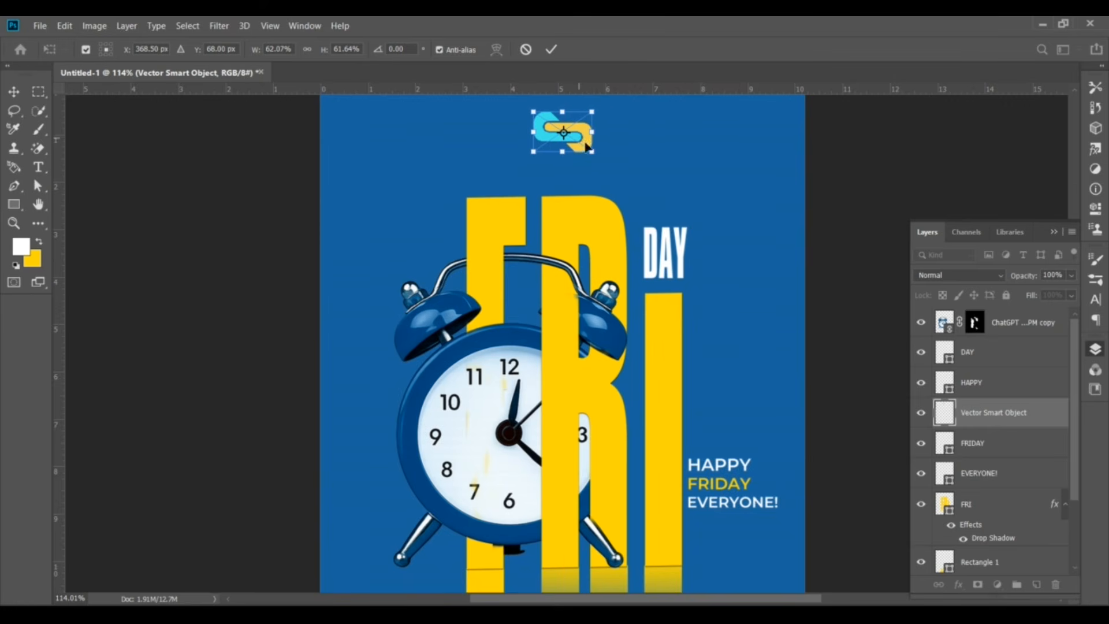
{"action": "left_click", "coordinate": [550, 48]}
{"action": "scroll", "coordinate": [624, 138], "scroll_direction": "down", "scroll_amount": 3}
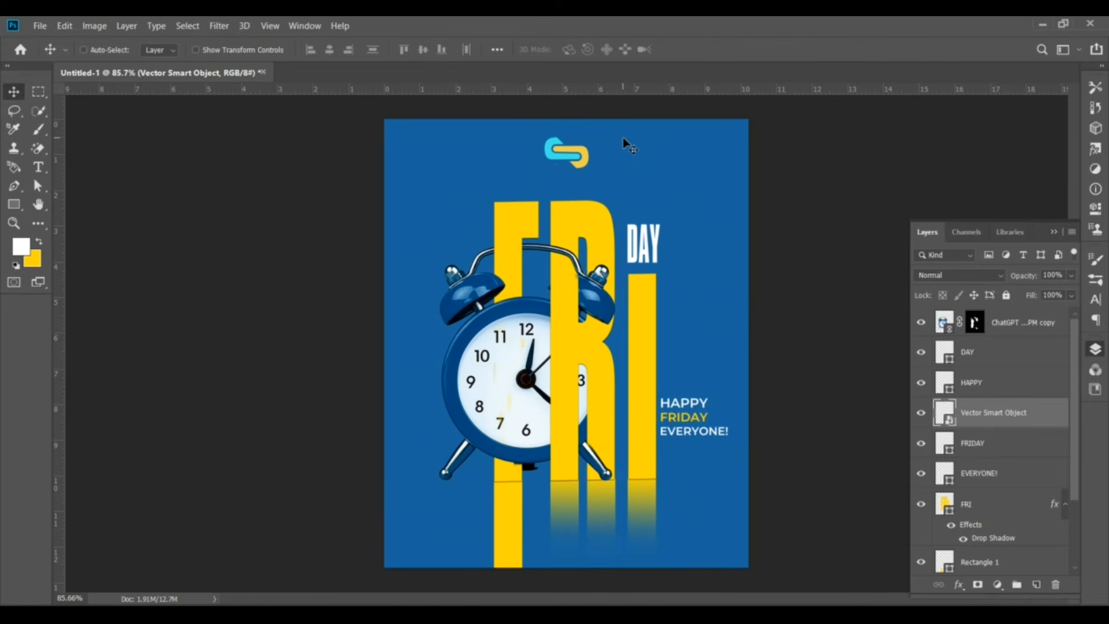
Enlarge the logo to about 75% and center it horizontally above the FRI lettering.
{"action": "key", "text": "ctrl"}
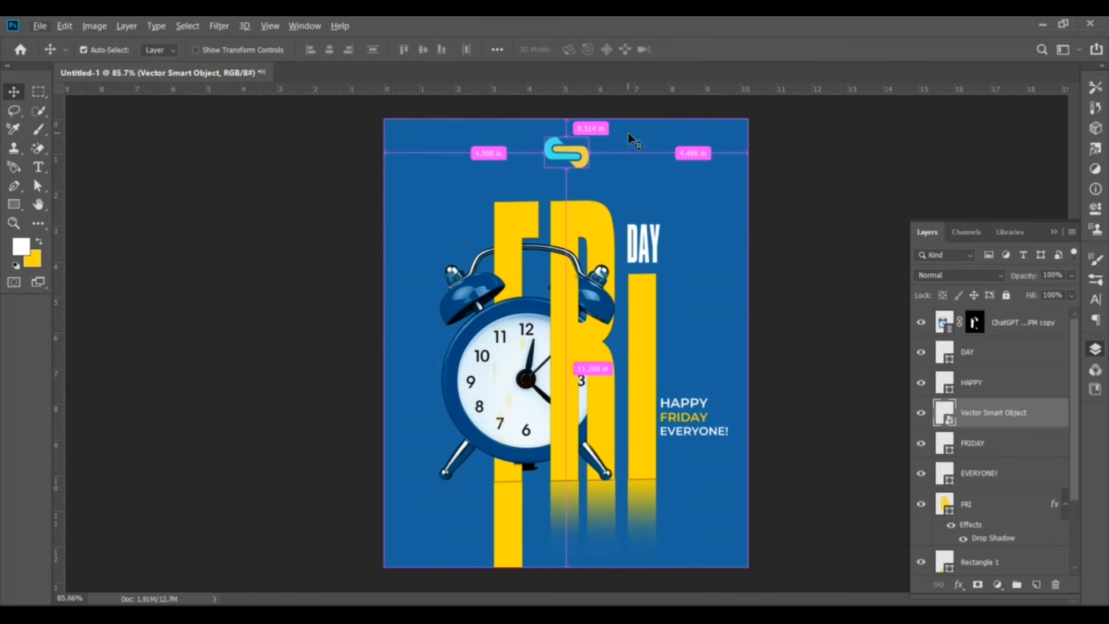
{"action": "key", "text": "ctrl+t"}
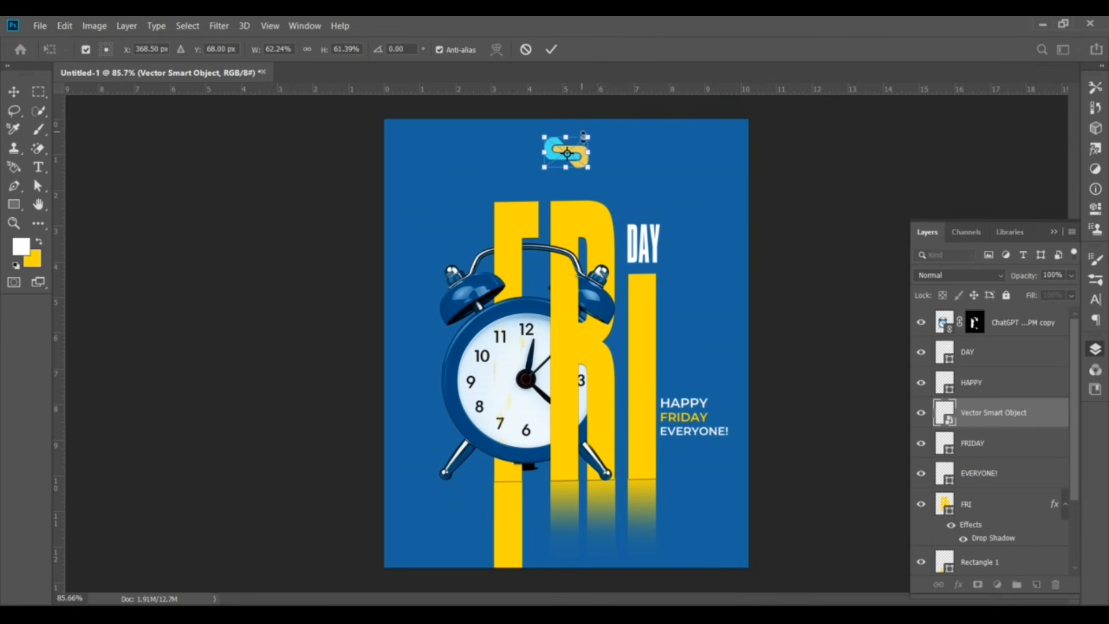
{"action": "mouse_move", "coordinate": [578, 155]}
{"action": "left_mouse_down"}
{"action": "mouse_move", "coordinate": [567, 155]}
{"action": "mouse_move", "coordinate": [590, 156]}
{"action": "mouse_move", "coordinate": [569, 158]}
{"action": "left_mouse_up"}
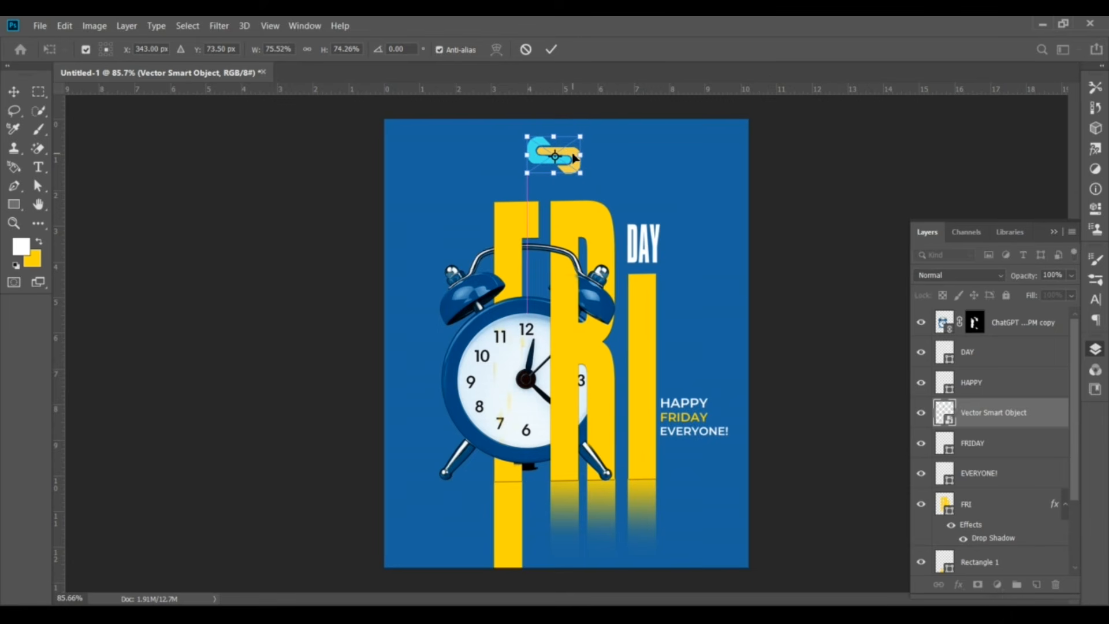
{"action": "left_click", "coordinate": [553, 50]}
{"action": "left_click_drag", "start_coordinate": [570, 161], "coordinate": [580, 161]}
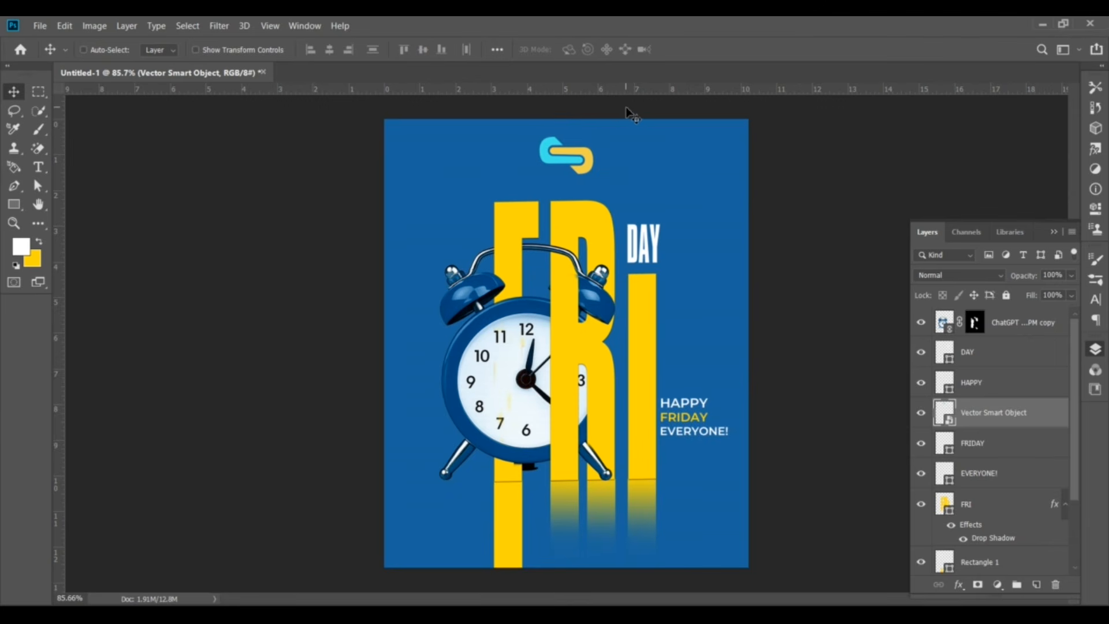
{"action": "scroll", "coordinate": [626, 106], "scroll_direction": "down", "scroll_amount": 4}
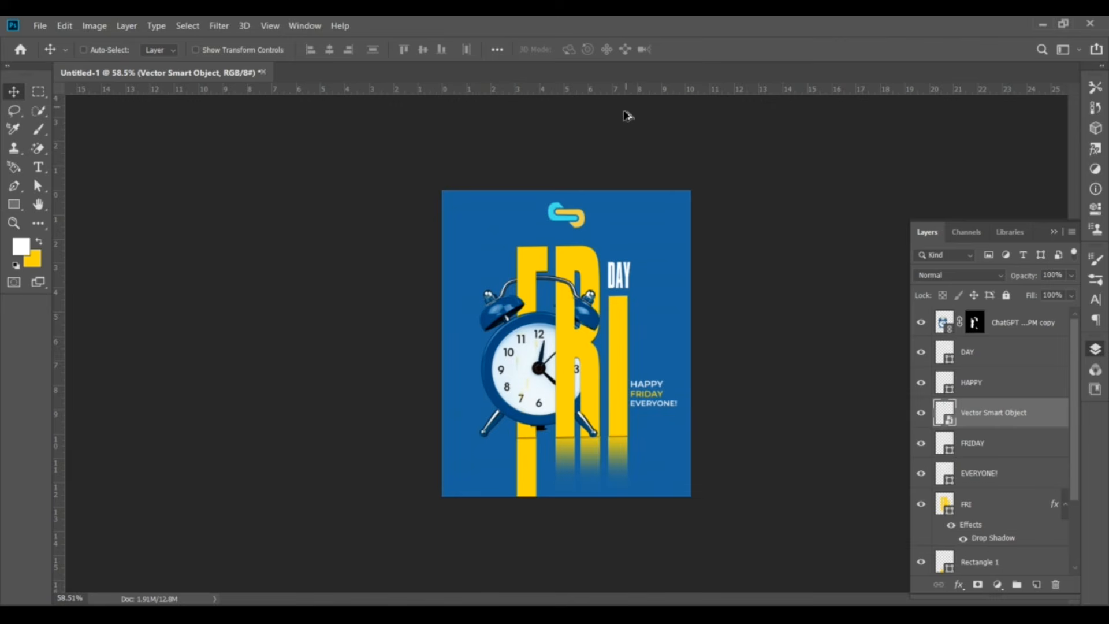
{"action": "scroll", "coordinate": [584, 245], "scroll_direction": "up", "scroll_amount": 2}
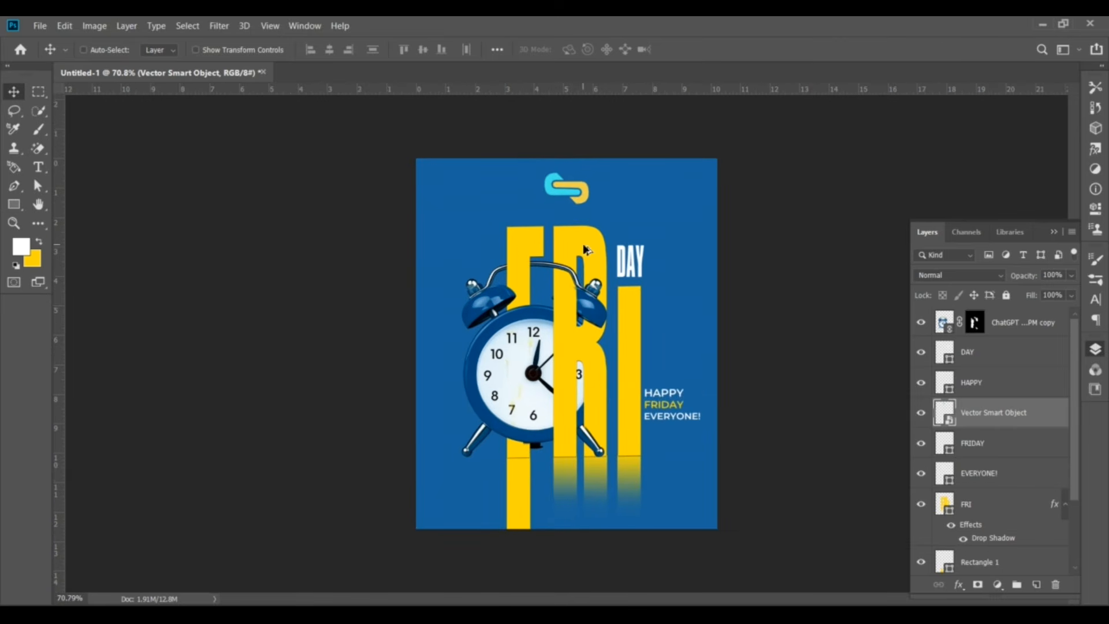
{"action": "scroll", "coordinate": [585, 248], "scroll_direction": "up", "scroll_amount": 1}
{"action": "scroll", "coordinate": [586, 249], "scroll_direction": "up", "scroll_amount": 1}
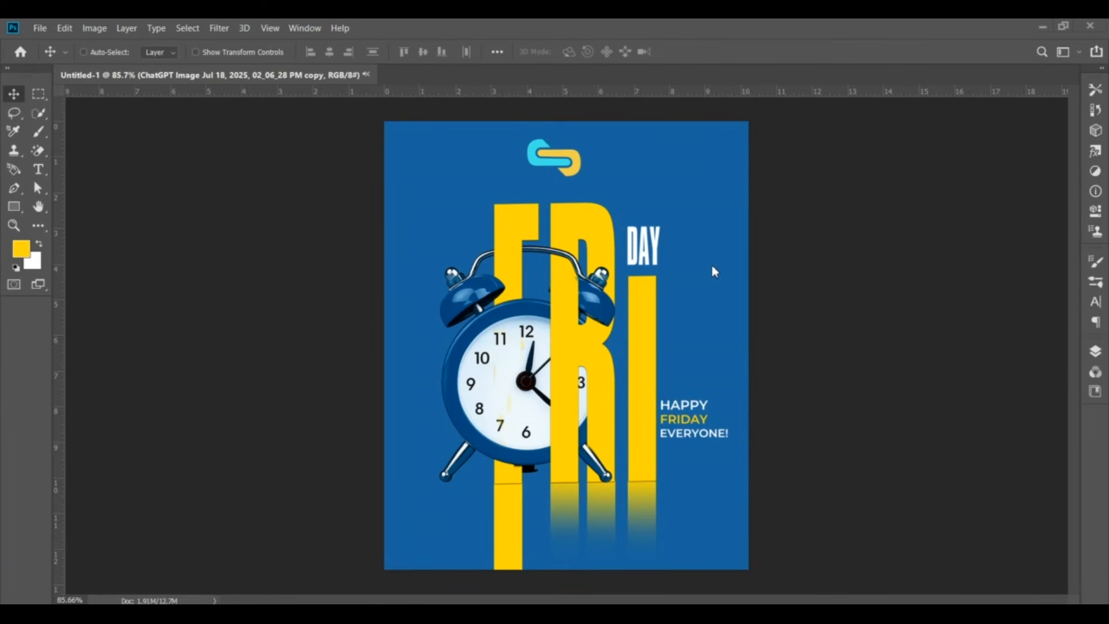
Paste the crumpled white paper texture into the poster and position it over the middle of the artwork.
{"action": "key", "text": "ctrl"}
{"action": "key", "text": "ctrl+v"}
{"action": "left_click_drag", "start_coordinate": [712, 267], "coordinate": [840, 297]}
{"action": "left_click_drag", "start_coordinate": [700, 376], "coordinate": [574, 324]}
Stretch the paper texture to about 194.5% height so it covers the whole poster.
{"action": "key", "text": "ctrl+t"}
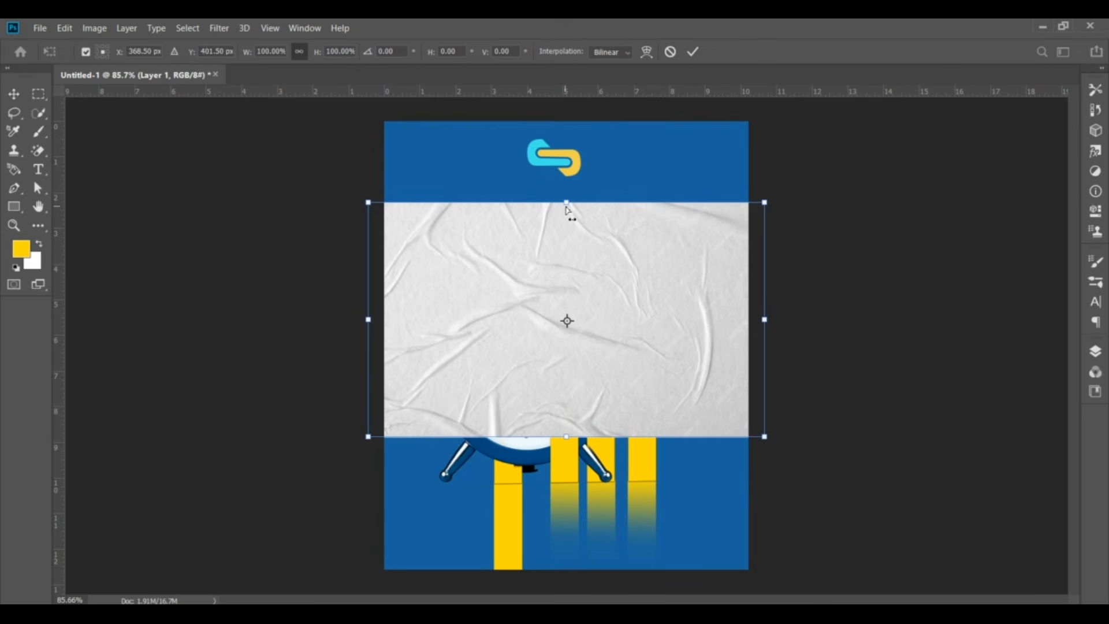
{"action": "left_click_drag", "start_coordinate": [566, 206], "coordinate": [558, 124]}
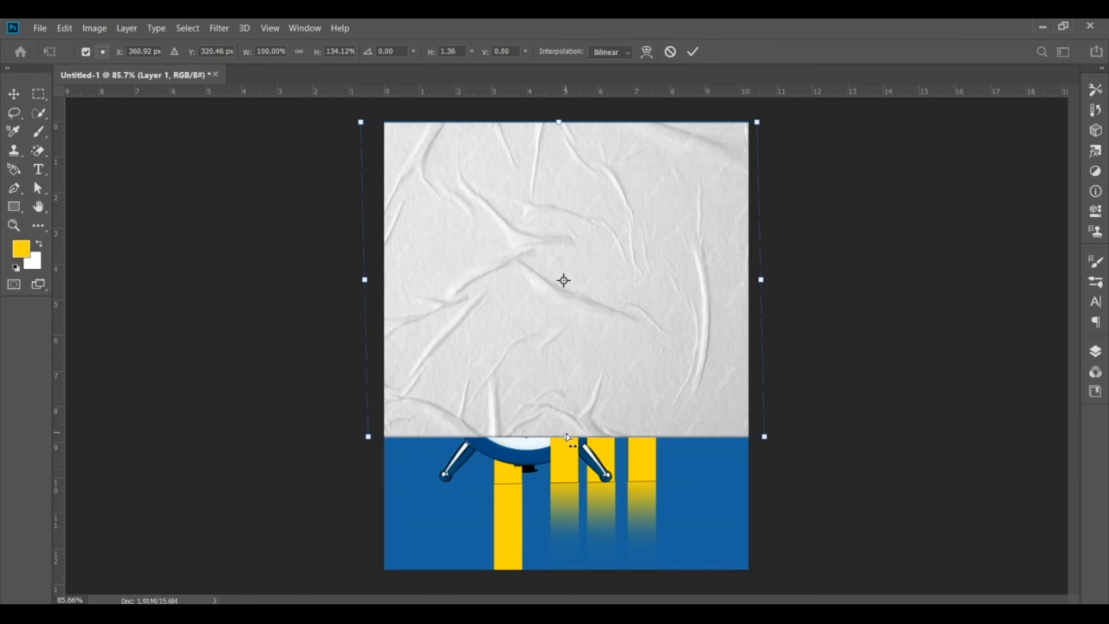
{"action": "left_click_drag", "start_coordinate": [567, 437], "coordinate": [568, 584]}
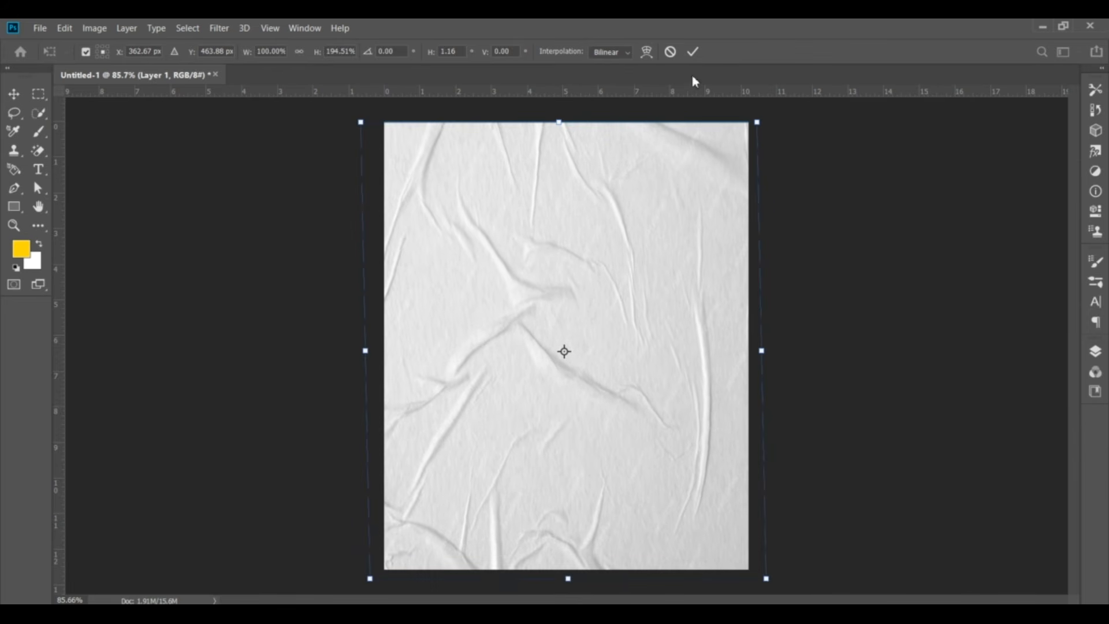
{"action": "left_click", "coordinate": [693, 52]}
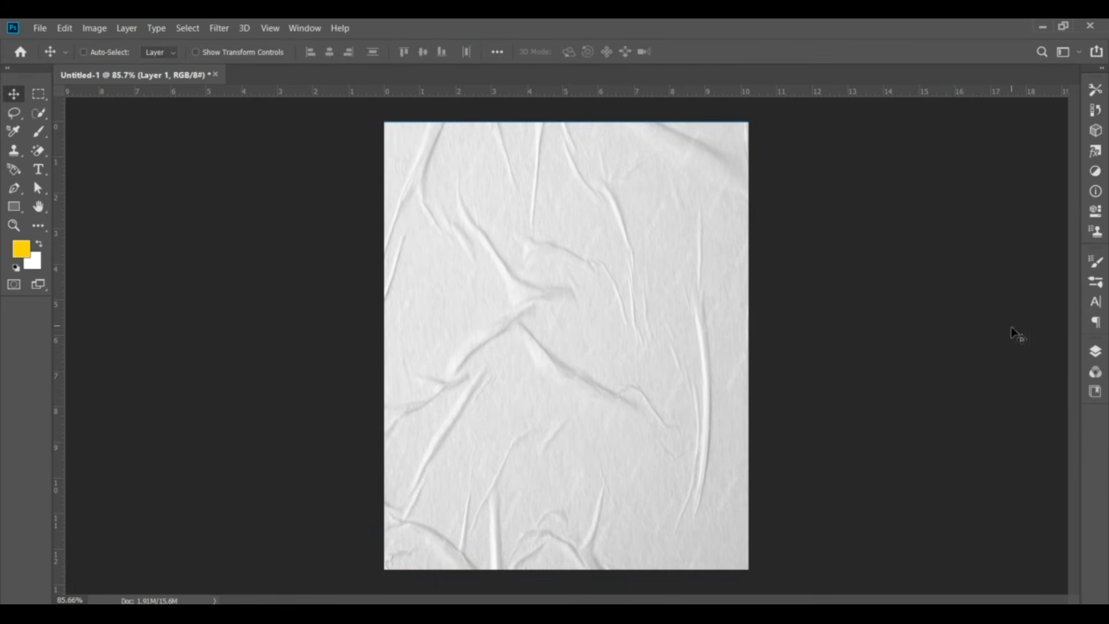
Set the paper texture layer's blend mode to Multiply.
{"action": "left_click", "coordinate": [1096, 352]}
{"action": "left_click", "coordinate": [965, 278]}
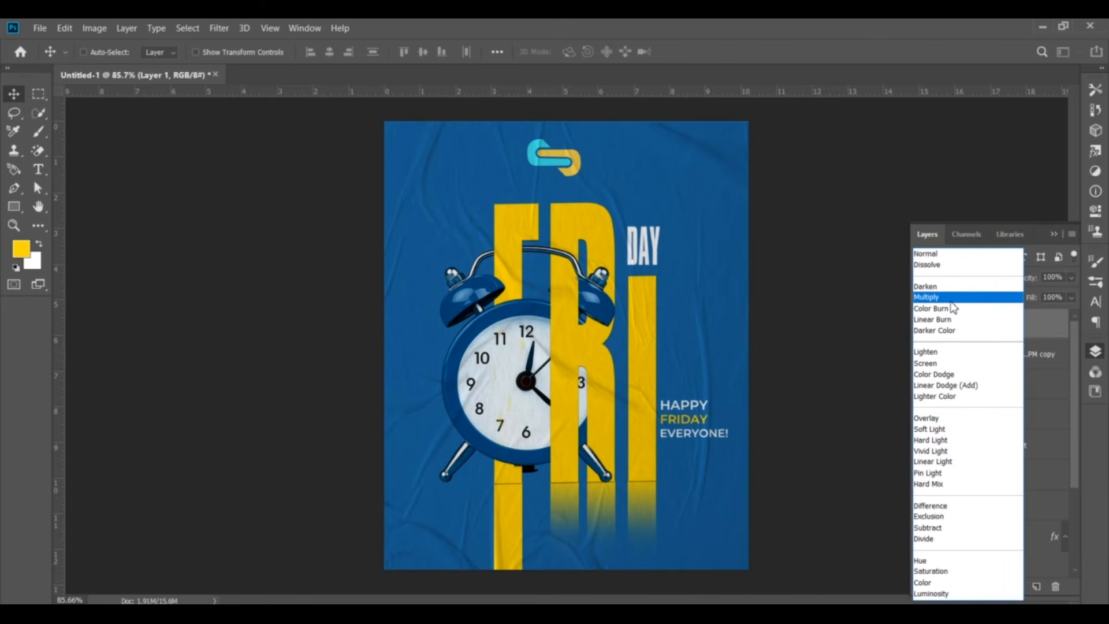
{"action": "left_click", "coordinate": [951, 300]}
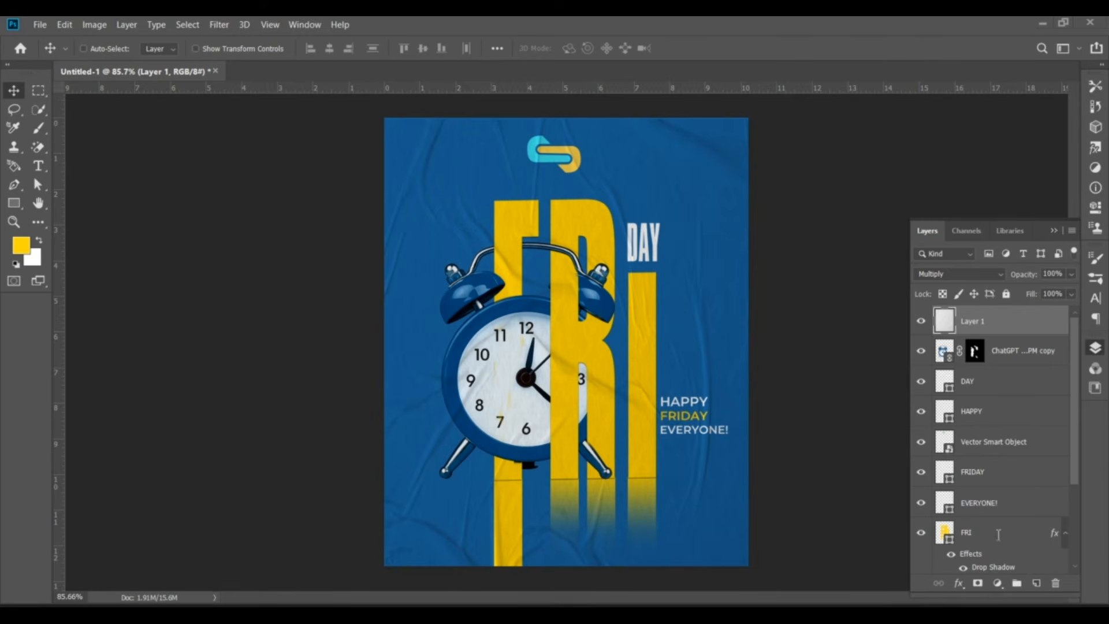
{"action": "left_click", "coordinate": [1055, 232]}
{"action": "scroll", "coordinate": [666, 275], "scroll_direction": "down", "scroll_amount": 1}
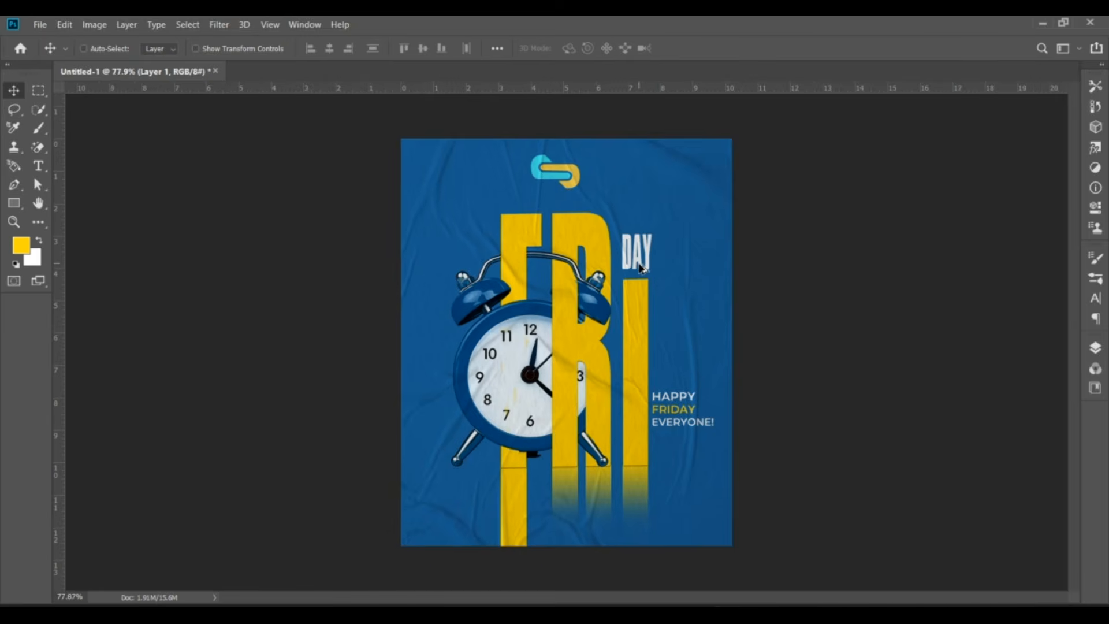
{"action": "scroll", "coordinate": [641, 267], "scroll_direction": "up", "scroll_amount": 2}
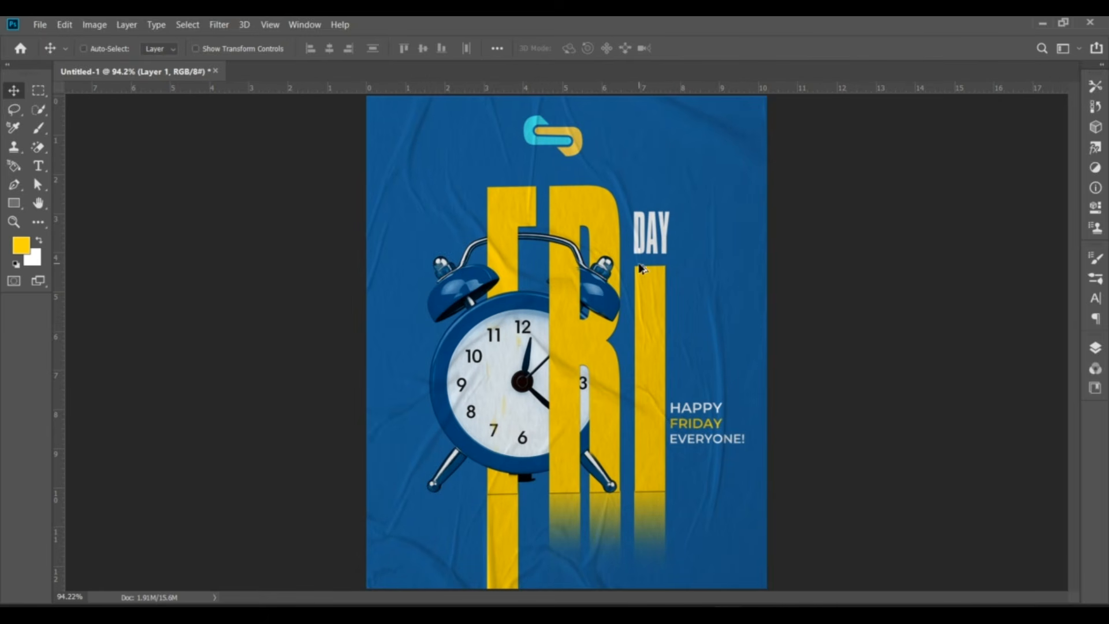